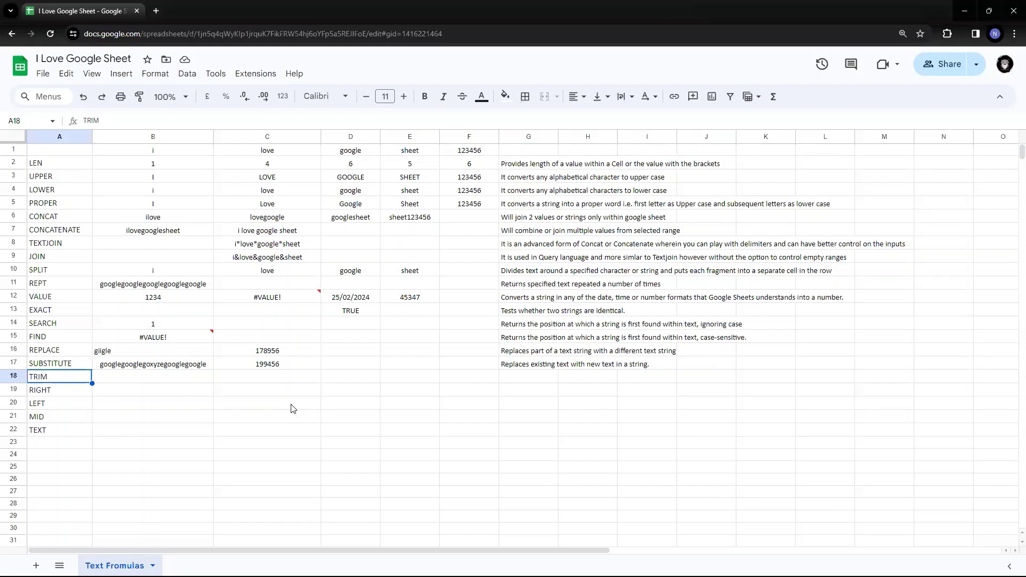
Step: Fill the TRIM, RIGHT, LEFT and MID labels in A18:A21 with light green
{"action": "key", "text": "shift+Down"}
{"action": "key", "text": "shift+Down"}
{"action": "key", "text": "shift+Down"}
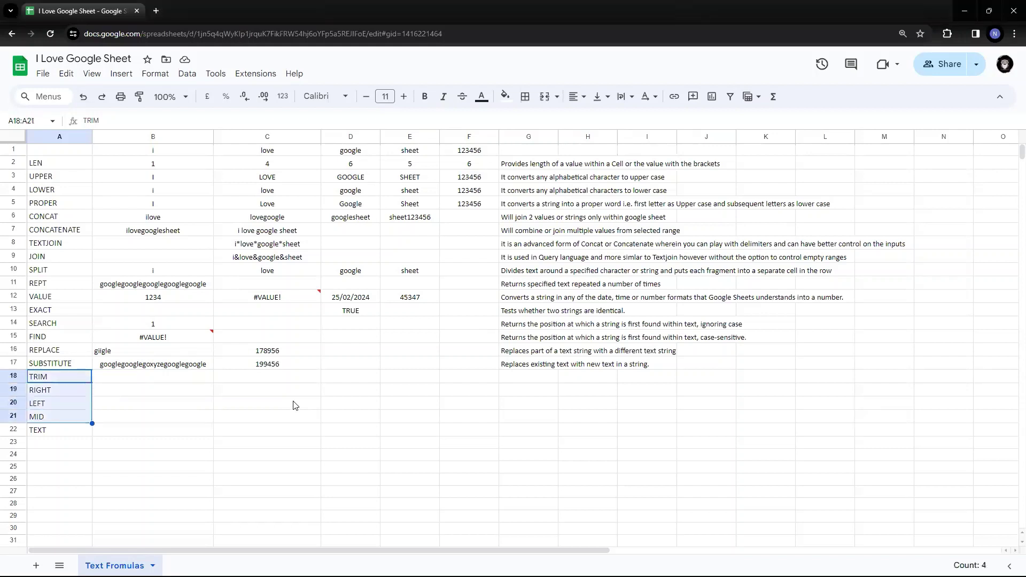
{"action": "left_click", "coordinate": [503, 97]}
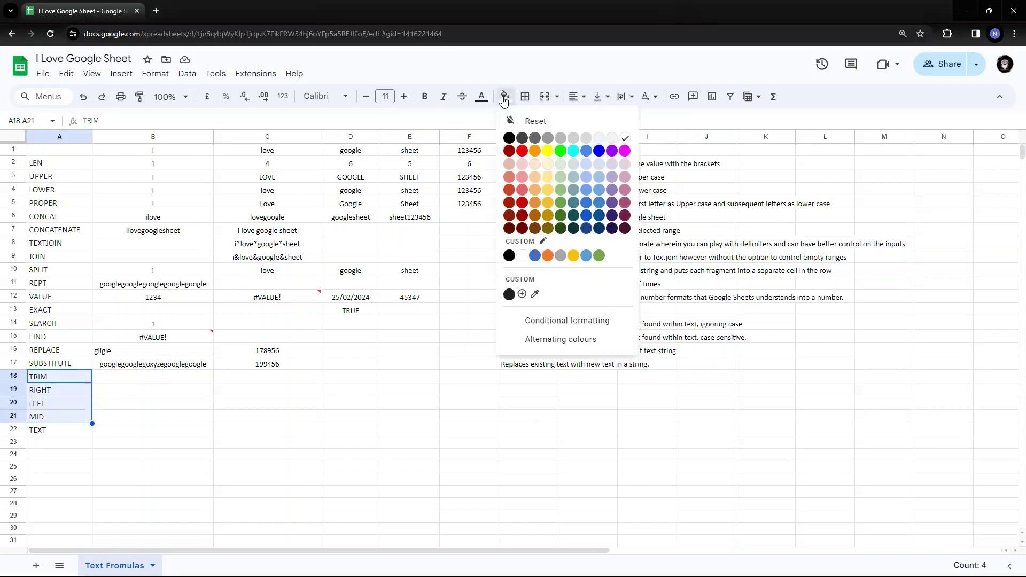
{"action": "left_click", "coordinate": [560, 165]}
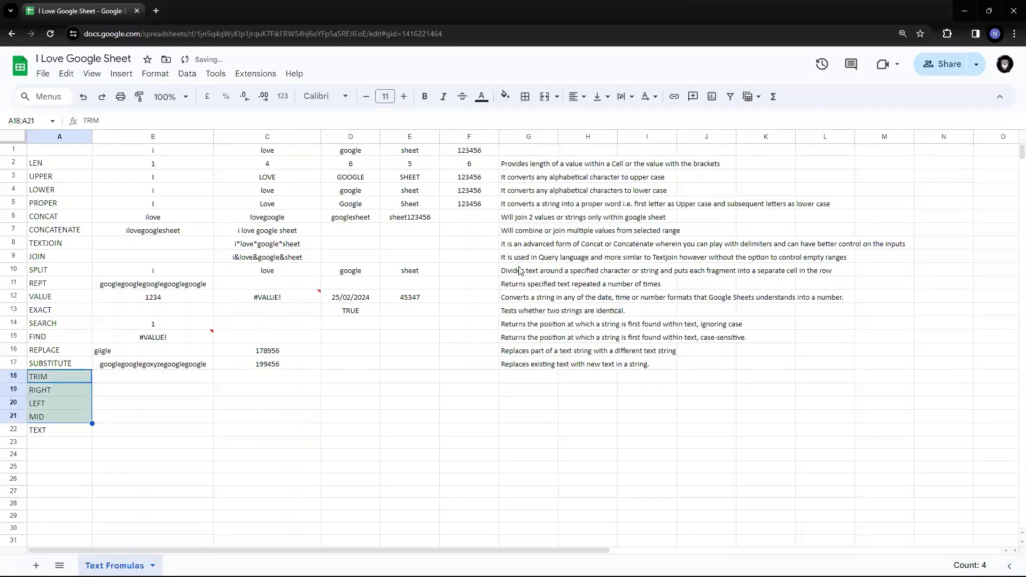
{"action": "left_click", "coordinate": [142, 381]}
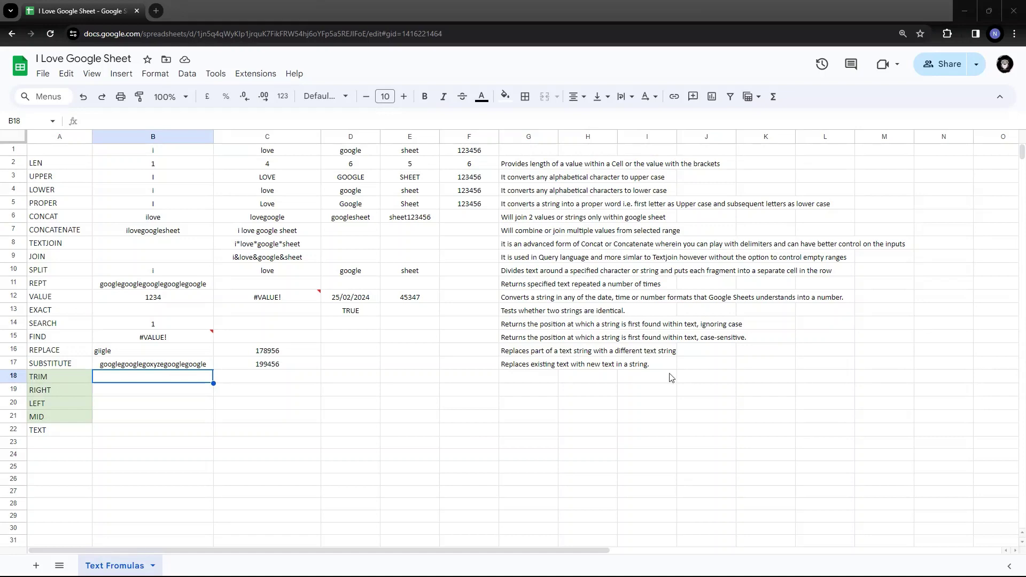
Step: Paste 'Removes leading, trailing and repeated spaces in text.' into G18 as the TRIM description
{"action": "left_click", "coordinate": [537, 379]}
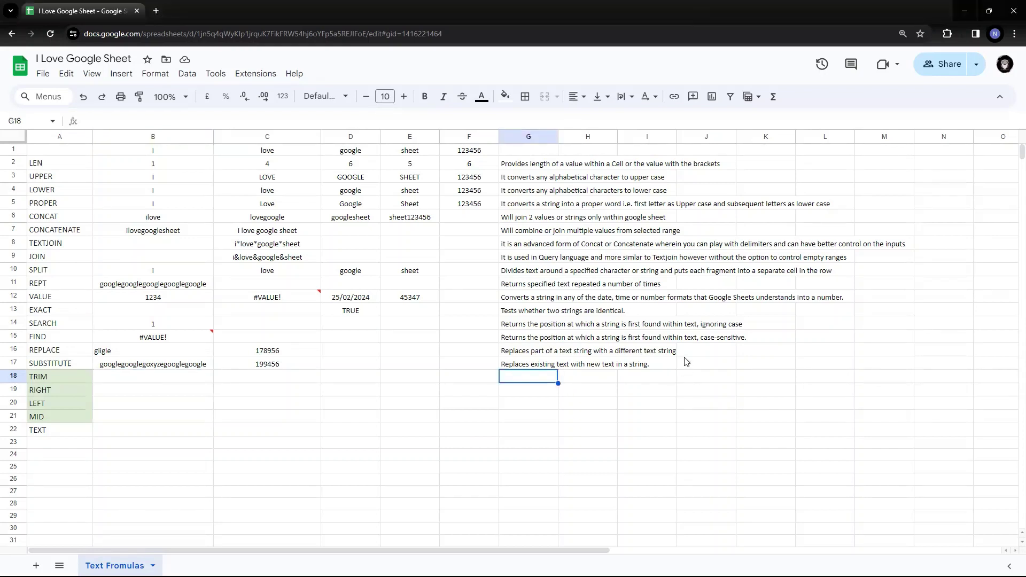
{"action": "key", "text": "Return"}
{"action": "type", "text": "Removes leading, trailing and repeated spaces in text."}
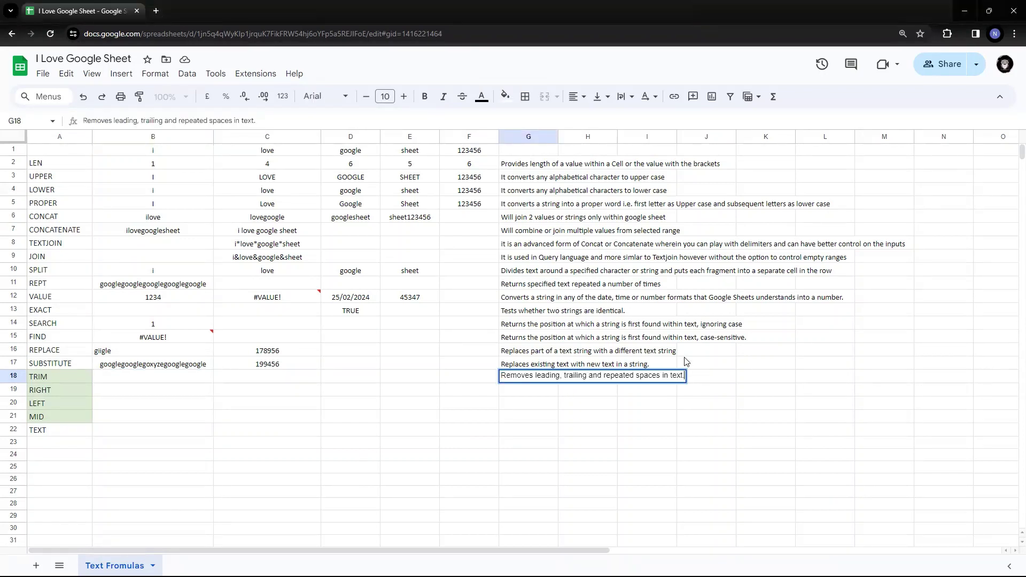
{"action": "key", "text": "Return"}
{"action": "key", "text": "Up"}
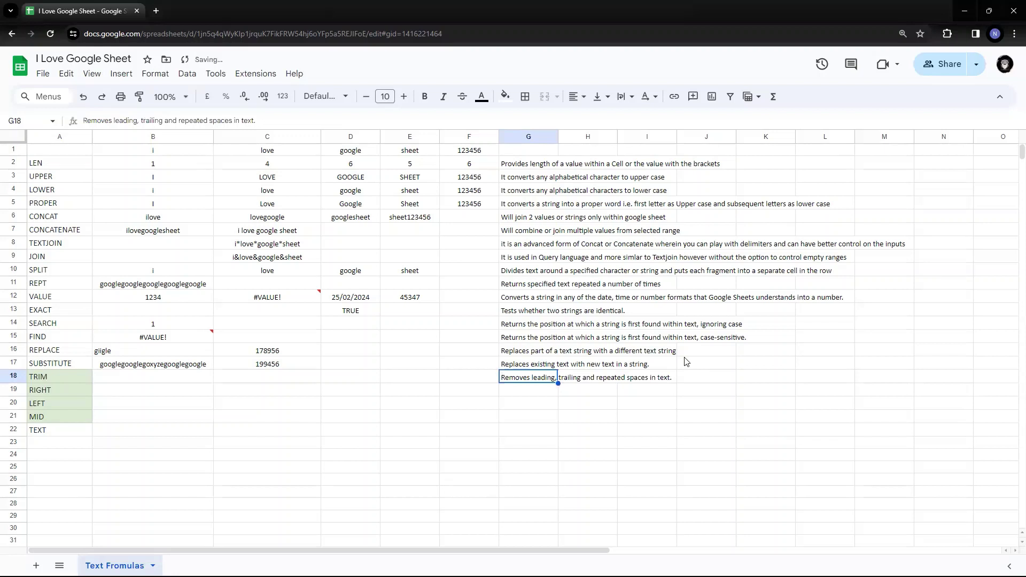
{"action": "key", "text": "Left"}
{"action": "key", "text": "Left"}
{"action": "key", "text": "Left"}
{"action": "key", "text": "Left"}
{"action": "key", "text": "Left"}
{"action": "key", "text": "Left"}
{"action": "key", "text": "Right"}
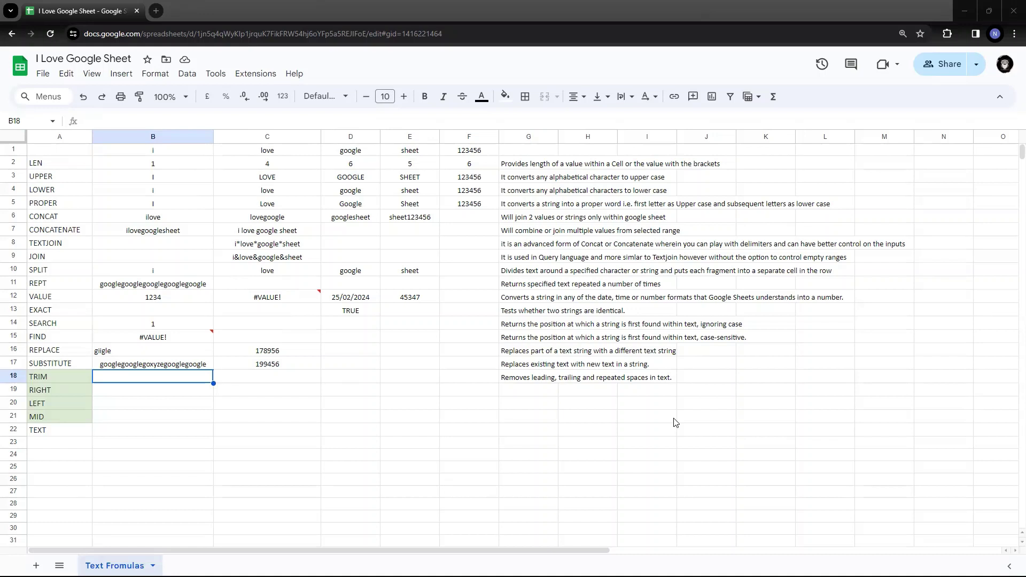
Step: Enter the sample text 'I Love Google Sheets' with extra spaces in B18
{"action": "double_click", "coordinate": [179, 379]}
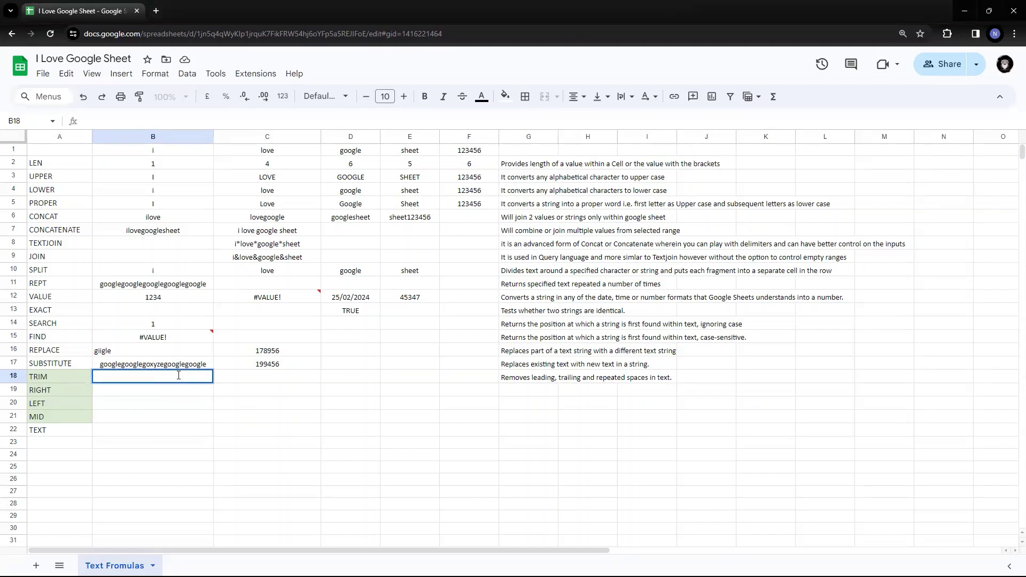
{"action": "type", "text": "I Love Google   Sheets"}
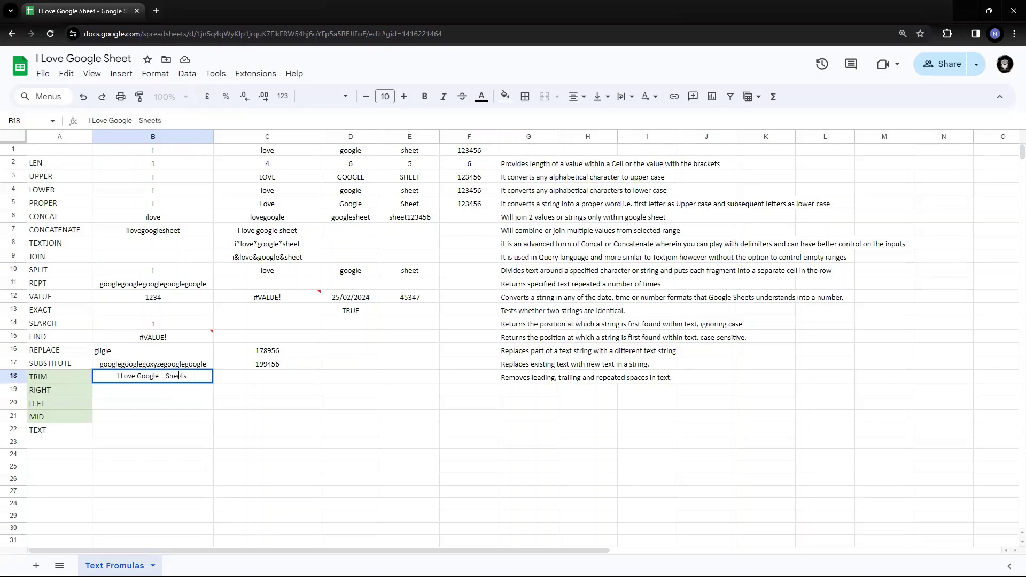
{"action": "key", "text": "Return"}
{"action": "left_click", "coordinate": [178, 377]}
Step: Inspect B18's leading, middle and trailing extra spaces, leaving the text unchanged
{"action": "double_click", "coordinate": [178, 375]}
{"action": "key", "text": "shift+Left"}
{"action": "key", "text": "shift+Left"}
{"action": "key", "text": "shift+Left"}
{"action": "key", "text": "Left"}
{"action": "key", "text": "Right"}
{"action": "key", "text": "shift+Left"}
{"action": "key", "text": "Right"}
{"action": "key", "text": "Right"}
{"action": "key", "text": "Right"}
{"action": "key", "text": "Right"}
{"action": "key", "text": "Right"}
{"action": "key", "text": "Right"}
{"action": "key", "text": "Right"}
{"action": "key", "text": "shift+Right"}
{"action": "key", "text": "shift+Right"}
{"action": "key", "text": "shift+Right"}
{"action": "key", "text": "Return"}
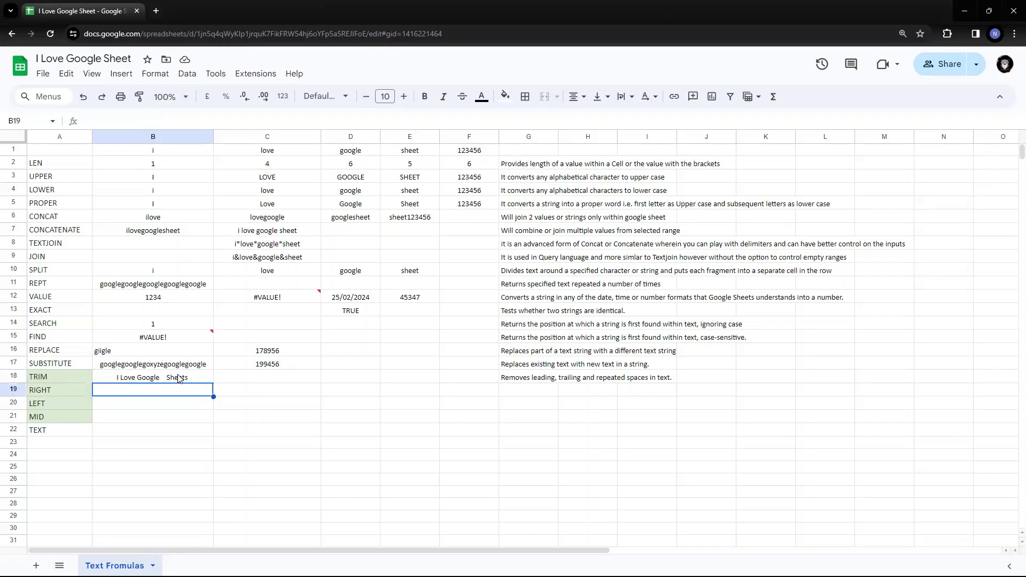
{"action": "left_click", "coordinate": [179, 378]}
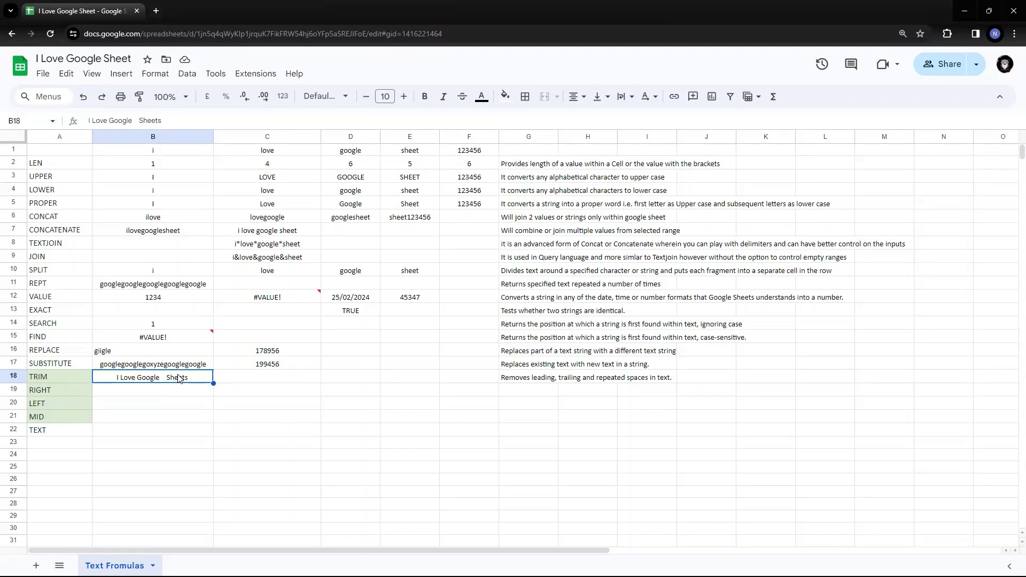
{"action": "key", "text": "Right"}
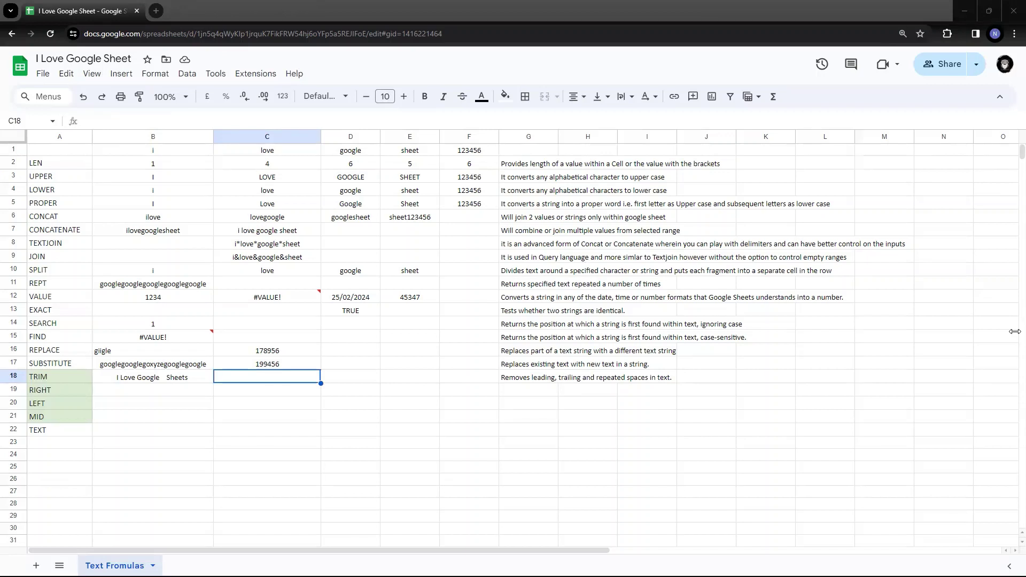
{"action": "double_click", "coordinate": [197, 372]}
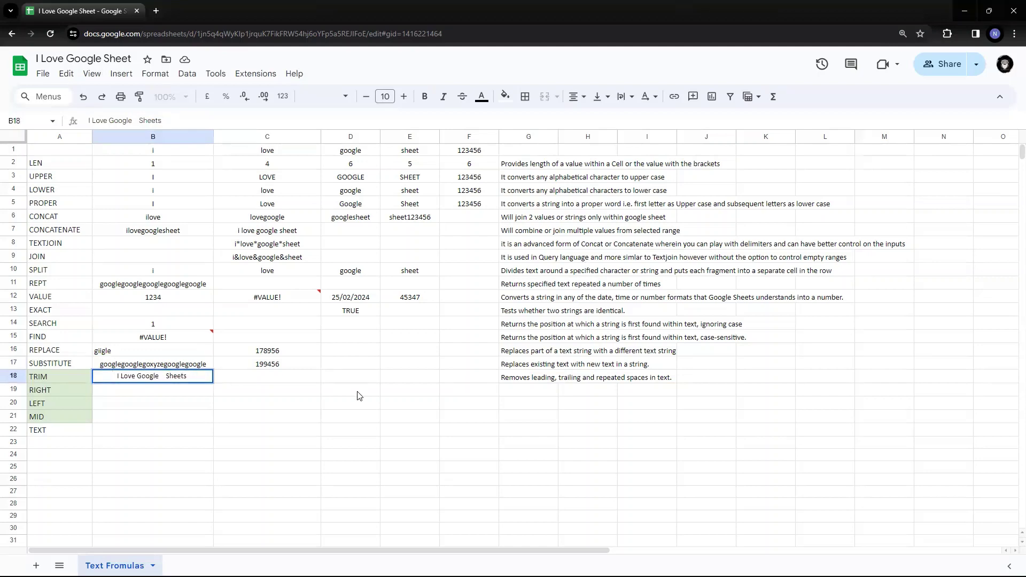
{"action": "key", "text": "shift+Left"}
{"action": "key", "text": "End"}
{"action": "key", "text": "shift+Left"}
{"action": "key", "text": "shift+Left"}
{"action": "key", "text": "shift+Left"}
{"action": "key", "text": "Left"}
{"action": "key", "text": "Return"}
{"action": "key", "text": "Up"}
{"action": "key", "text": "Right"}
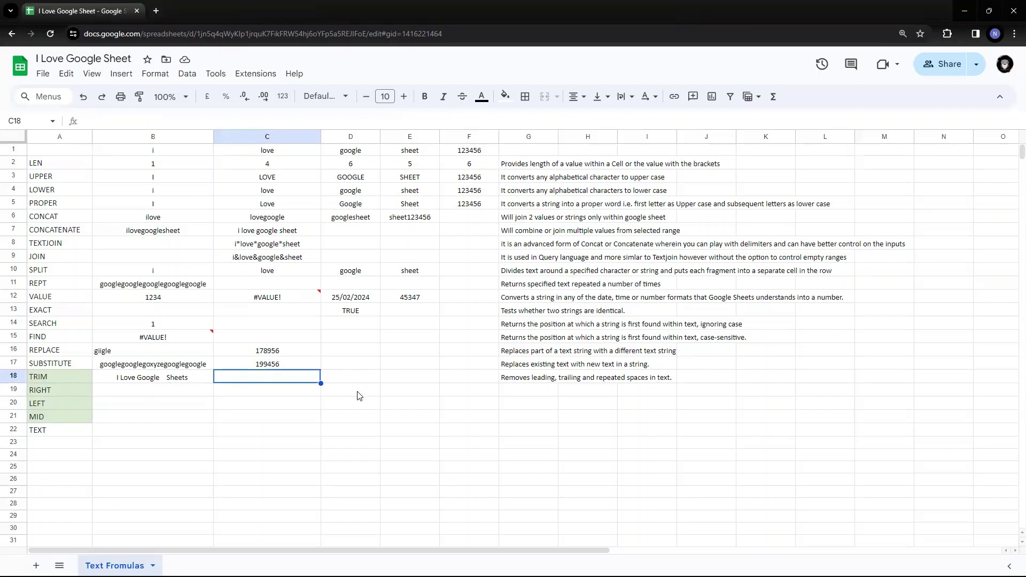
Step: Enter =trim(B18) in C18 and compare it with the padded text in B18
{"action": "type", "text": "=trim("}
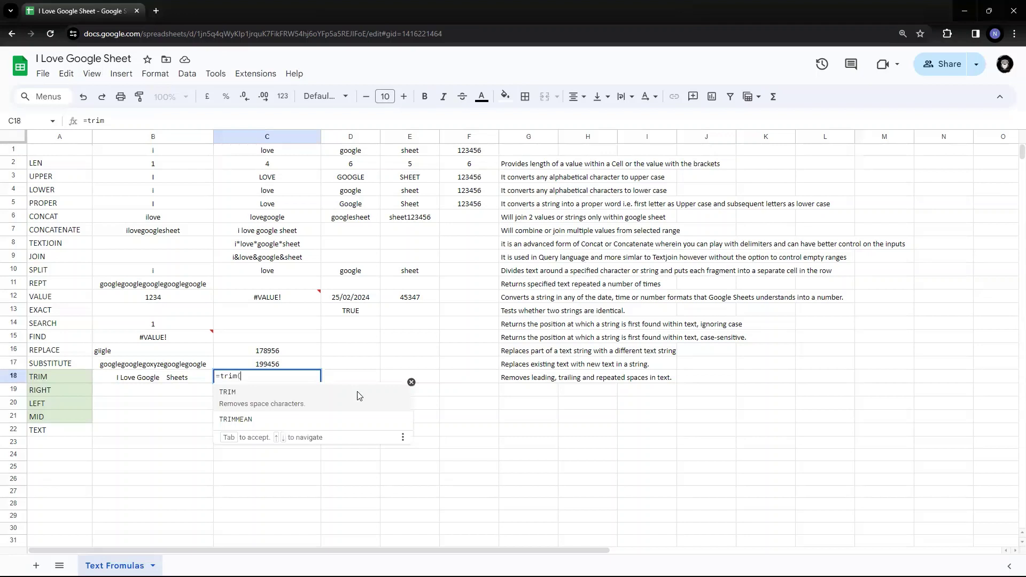
{"action": "left_click", "coordinate": [176, 381]}
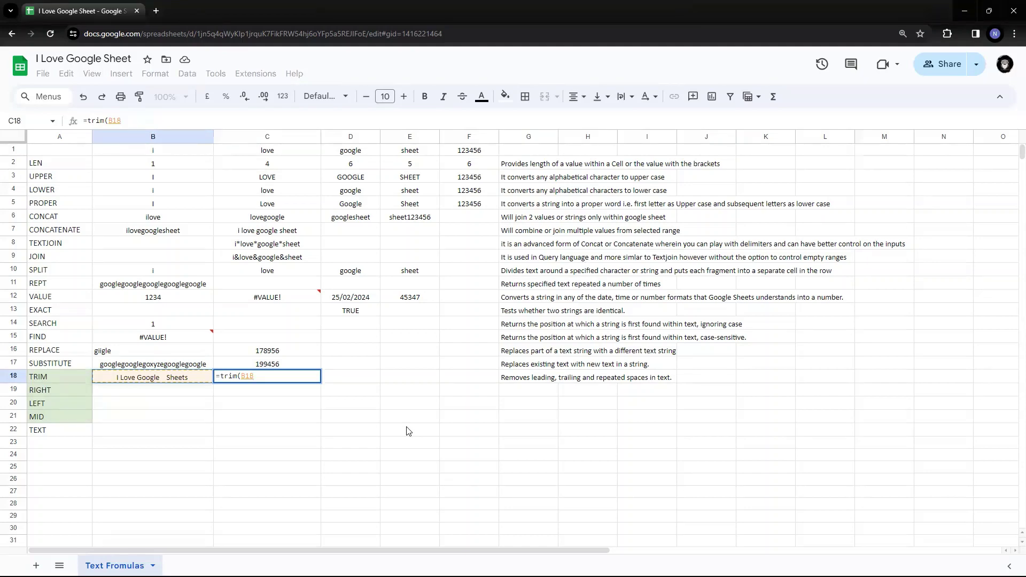
{"action": "type", "text": ")"}
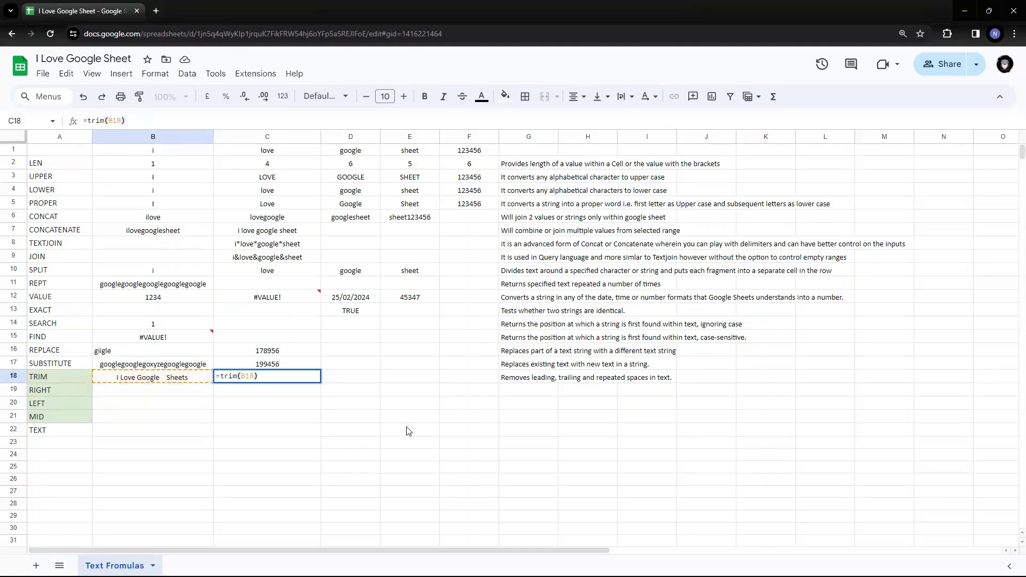
{"action": "key", "text": "Return"}
{"action": "key", "text": "Up"}
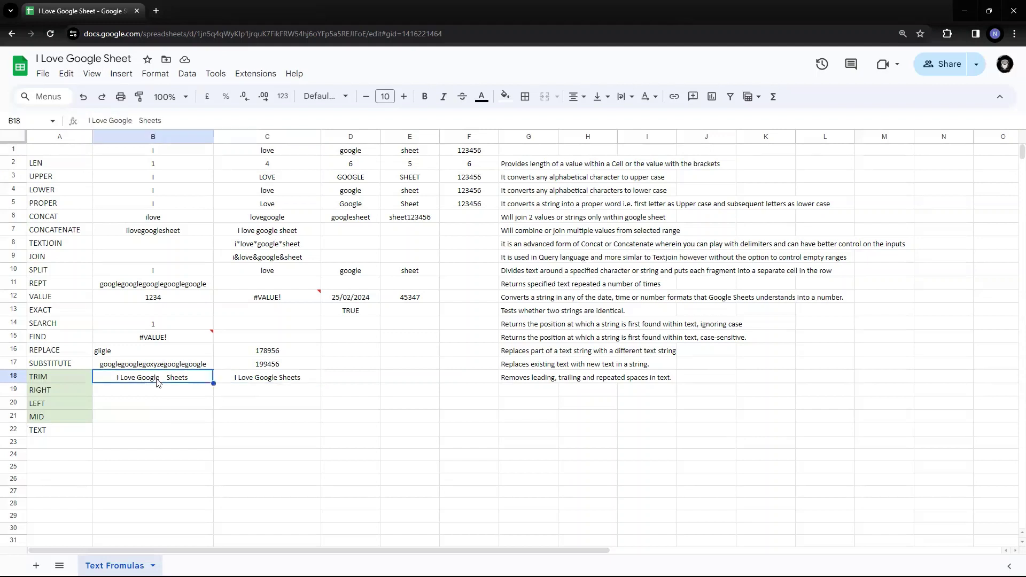
{"action": "left_click", "coordinate": [143, 383]}
{"action": "left_click", "coordinate": [284, 385]}
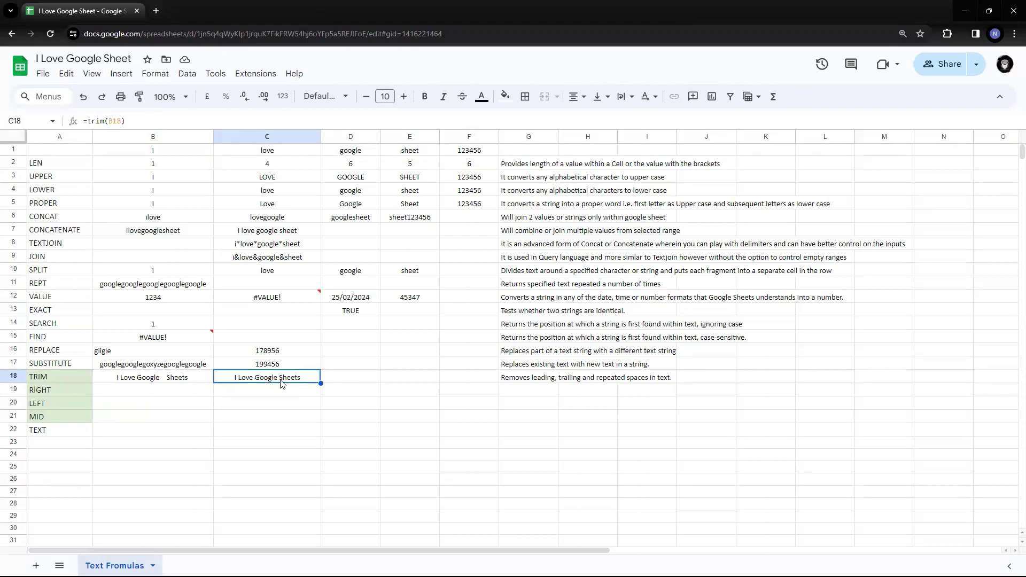
Step: Enter =len(B18) in D18 to count the padded text's length, 30
{"action": "left_click", "coordinate": [342, 383]}
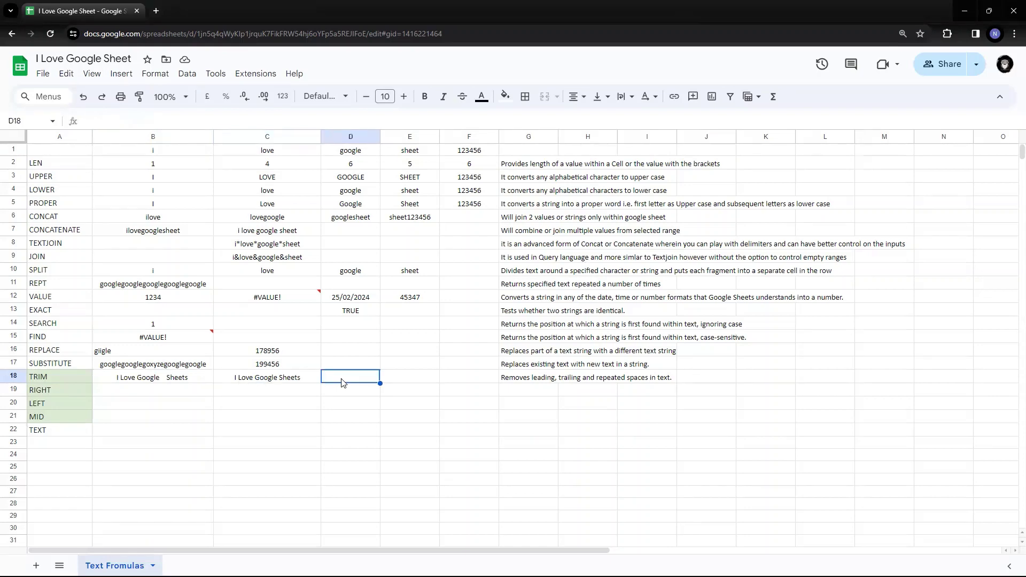
{"action": "type", "text": "=len"}
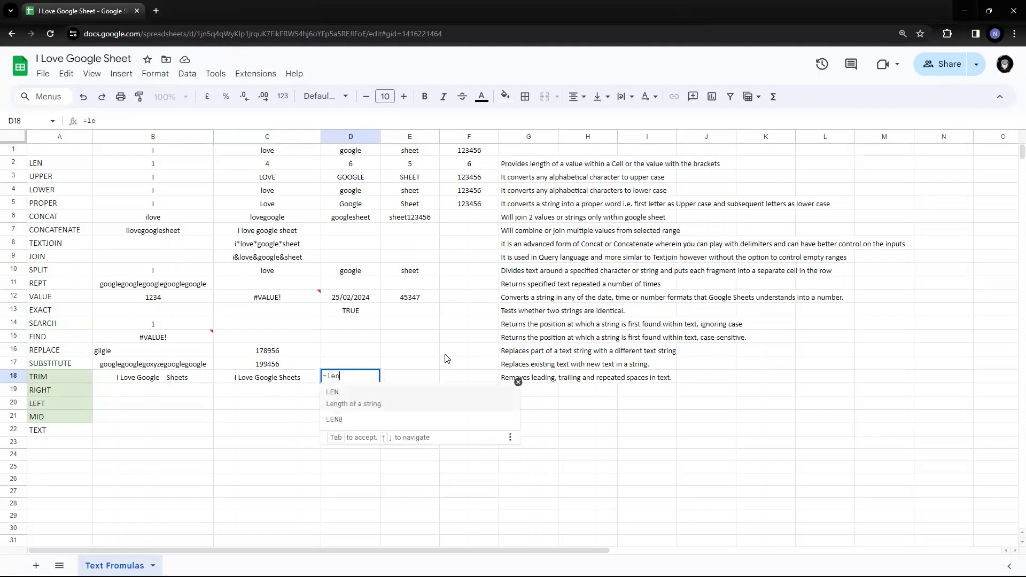
{"action": "type", "text": "("}
{"action": "key", "text": "Left"}
{"action": "key", "text": "Left"}
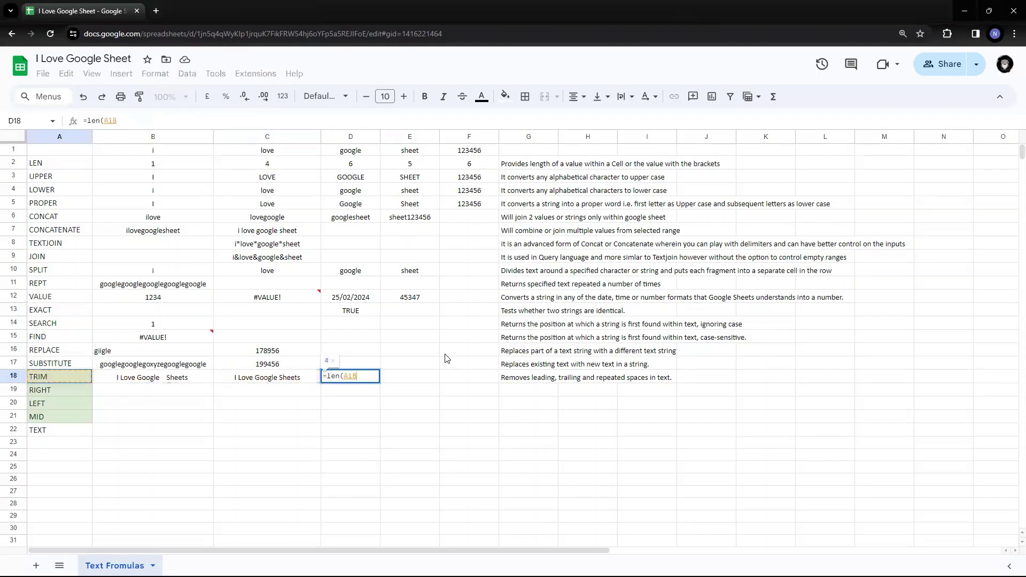
{"action": "key", "text": "Return"}
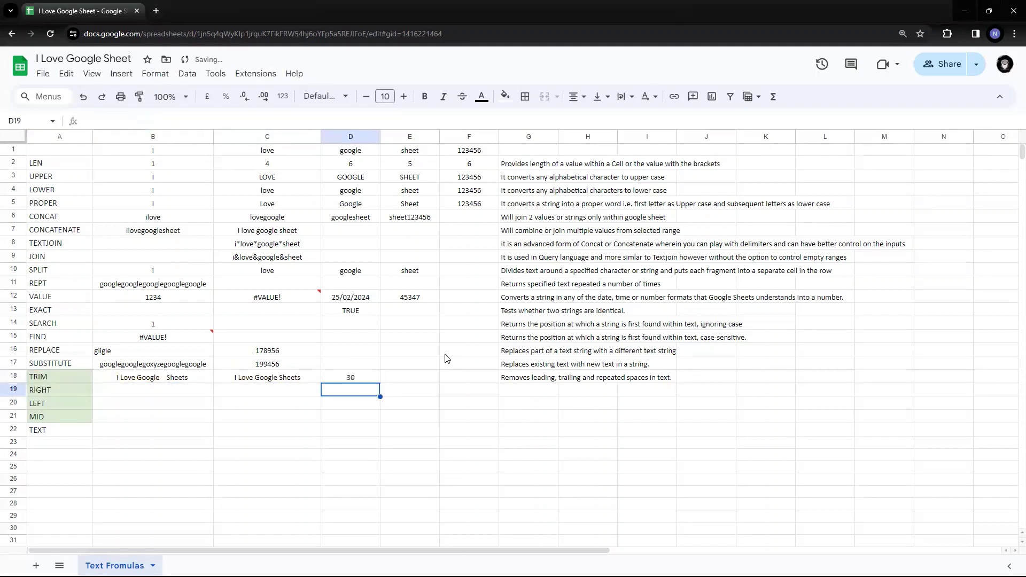
{"action": "key", "text": "Up"}
Step: Enter =len(C18) in E18, giving the trimmed text length 20
{"action": "key", "text": "Right"}
{"action": "type", "text": "="}
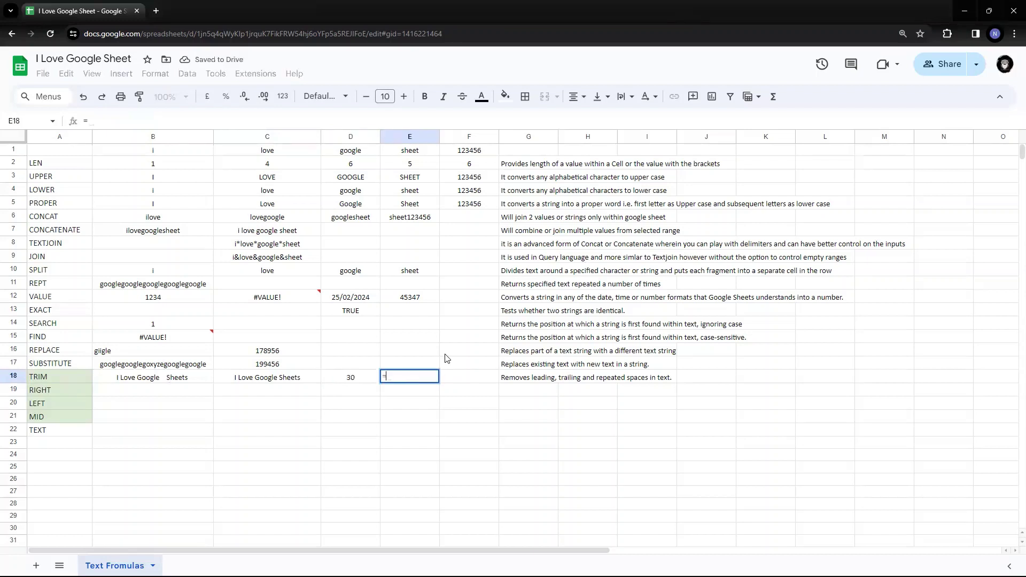
{"action": "key", "text": "Left"}
{"action": "key", "text": "Left"}
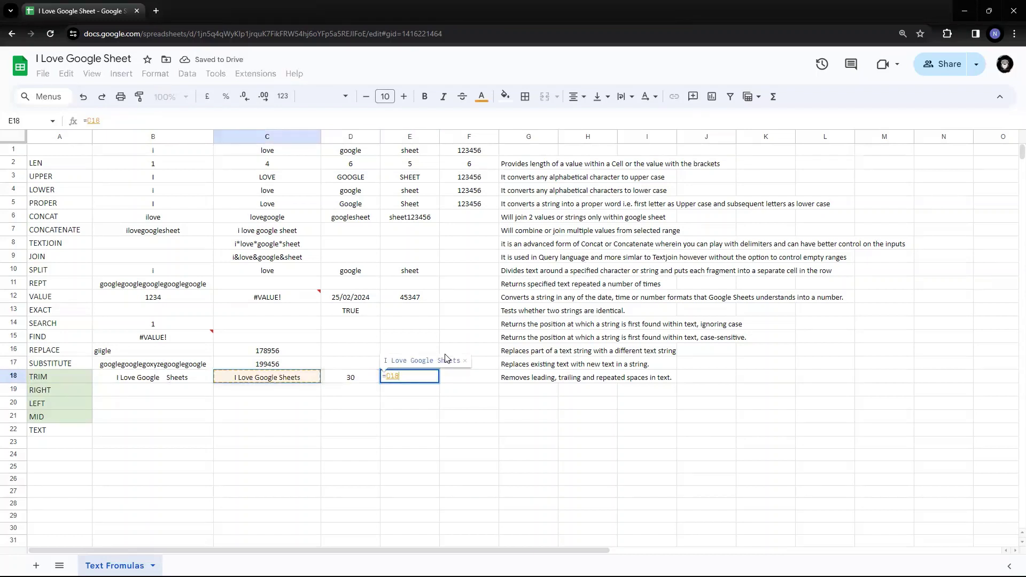
{"action": "key", "text": "Escape"}
{"action": "type", "text": "=len"}
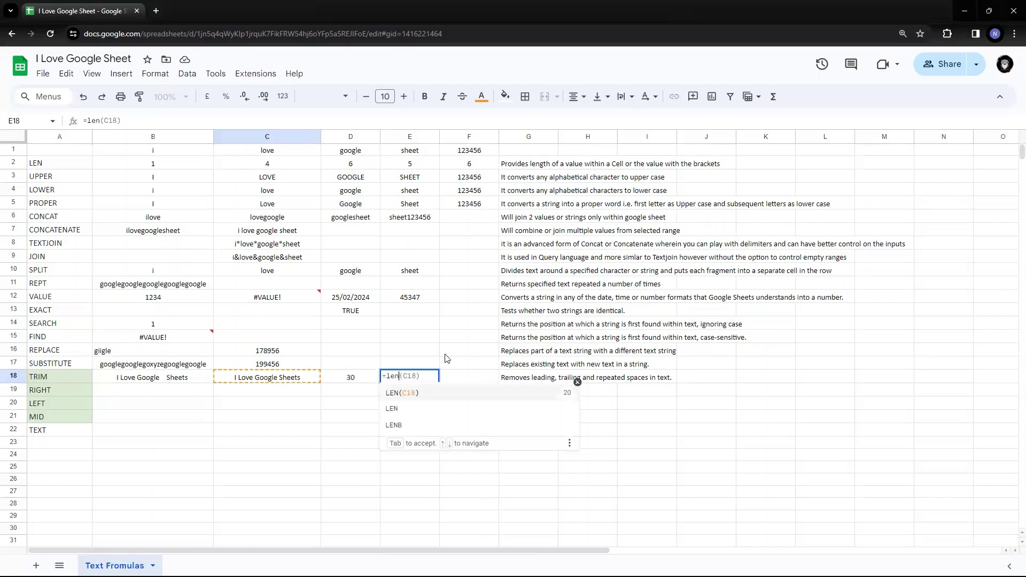
{"action": "type", "text": "9"}
{"action": "key", "text": "BackSpace"}
{"action": "type", "text": "("}
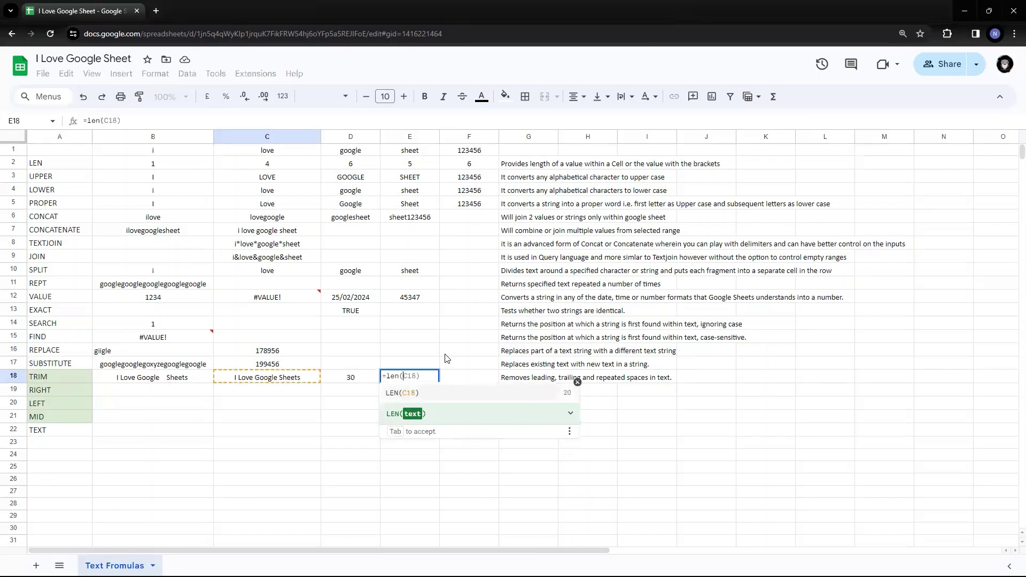
{"action": "key", "text": "Left"}
{"action": "key", "text": "Left"}
{"action": "key", "text": "Return"}
{"action": "key", "text": "Up"}
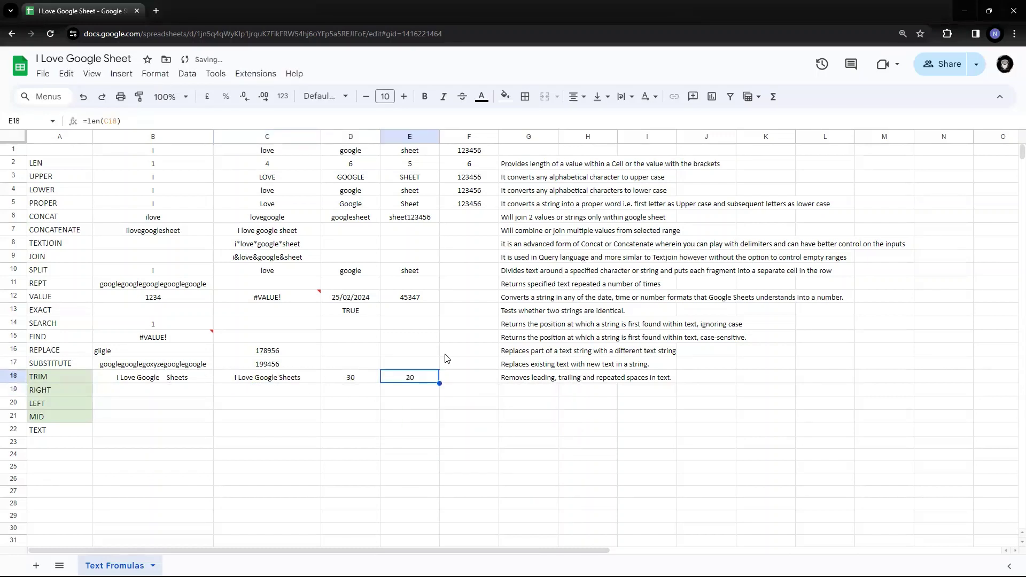
Step: Review the TRIM example cells across row 18 from A18 to E18
{"action": "key", "text": "Left"}
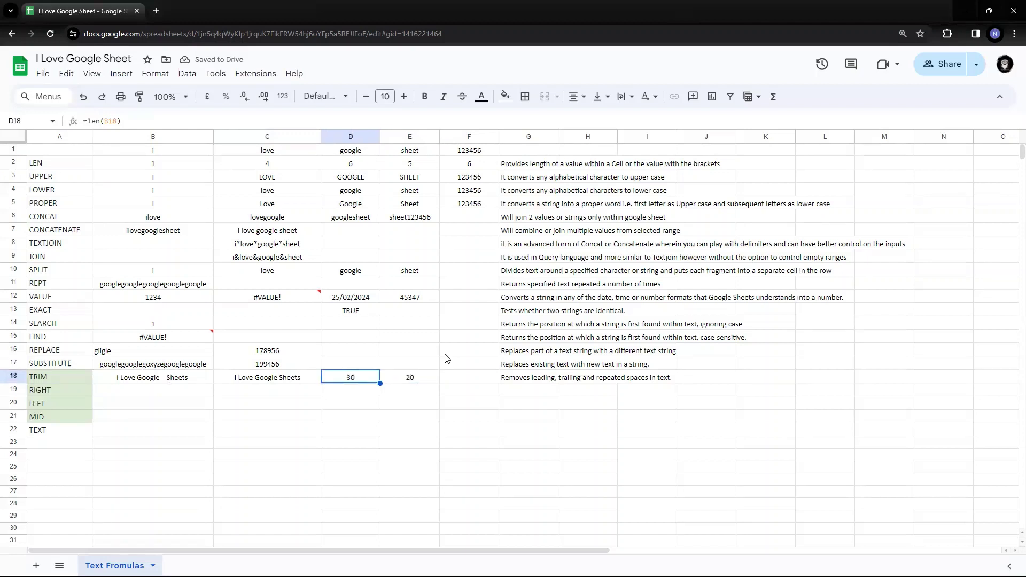
{"action": "key", "text": "Right"}
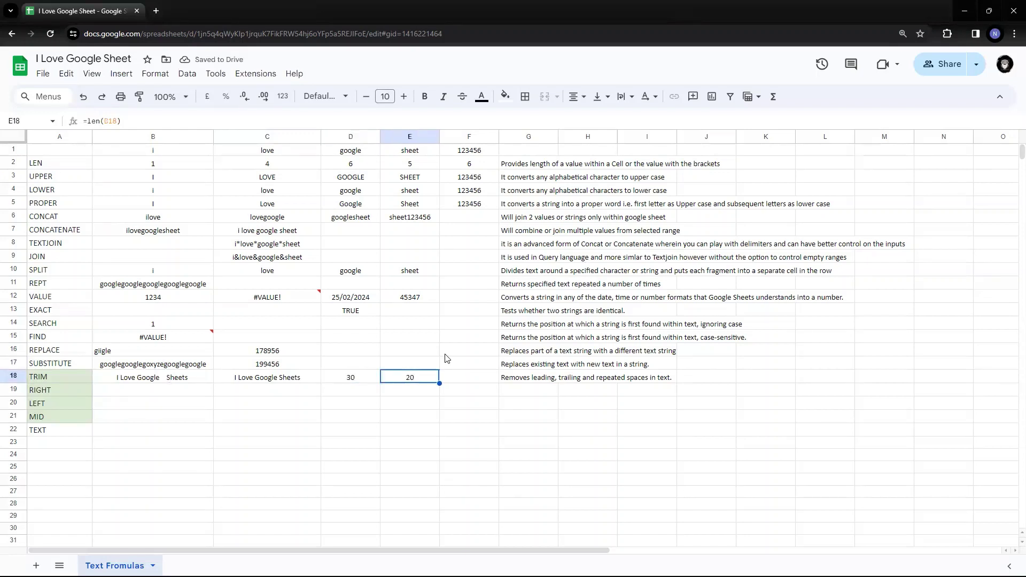
{"action": "key", "text": "Left"}
{"action": "key", "text": "Left"}
{"action": "key", "text": "Left"}
{"action": "key", "text": "Right"}
{"action": "key", "text": "Left"}
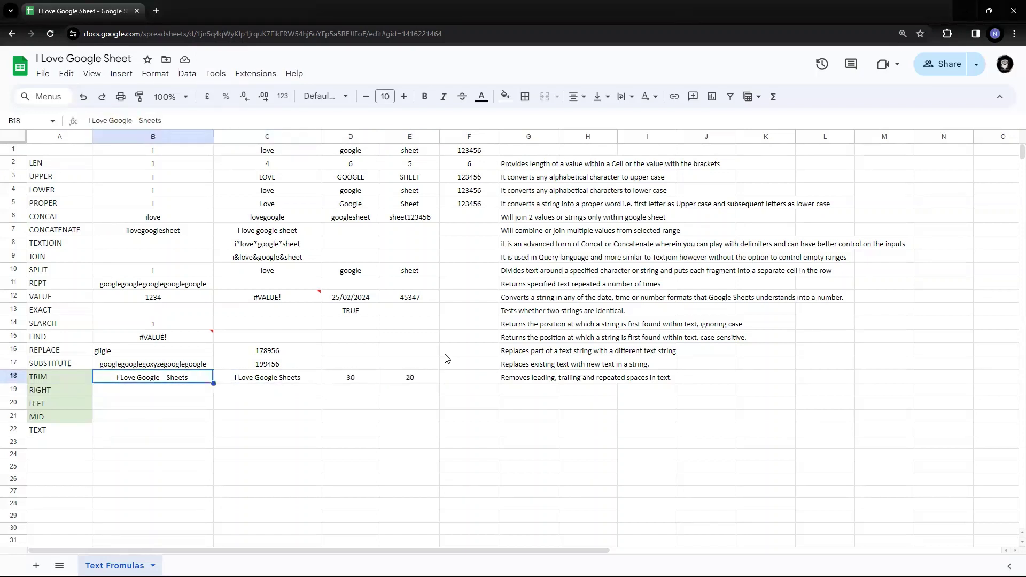
{"action": "key", "text": "Left"}
{"action": "key", "text": "Right"}
{"action": "key", "text": "shift+Right"}
{"action": "key", "text": "Left"}
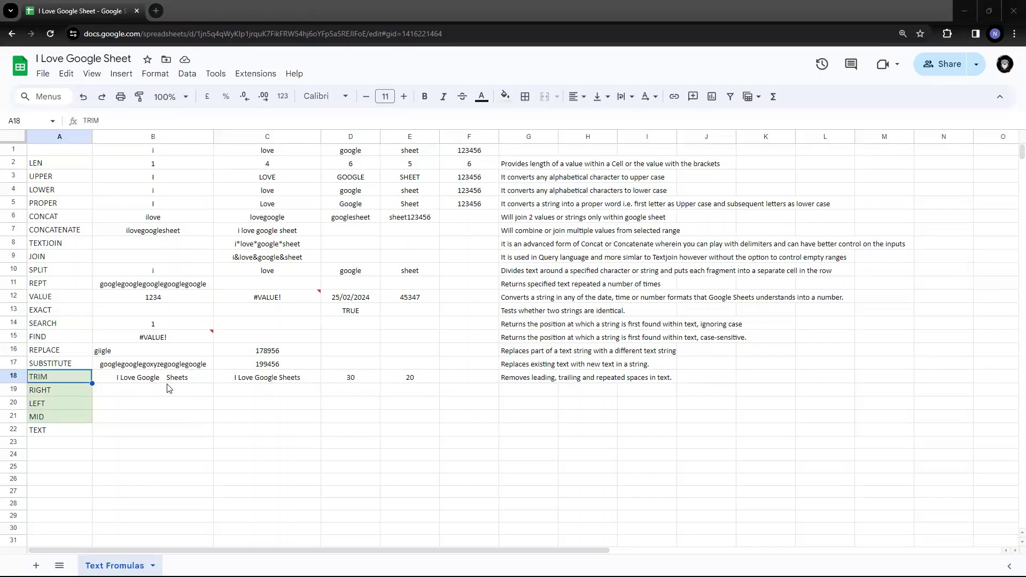
{"action": "left_click", "coordinate": [281, 380]}
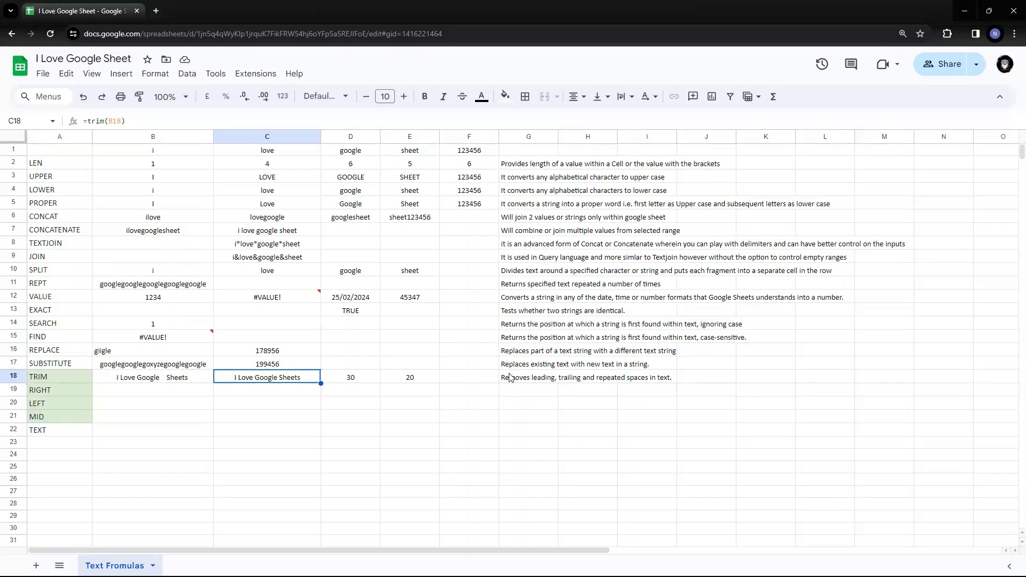
Step: Compare the original spaced text in B18 with the trimmed result in C18
{"action": "left_click", "coordinate": [151, 380]}
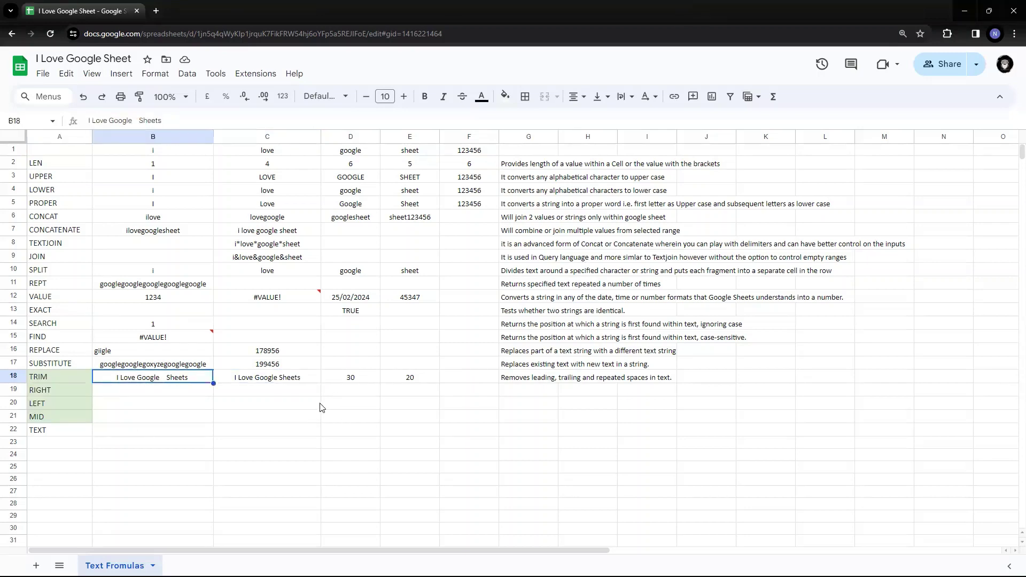
{"action": "key", "text": "Right"}
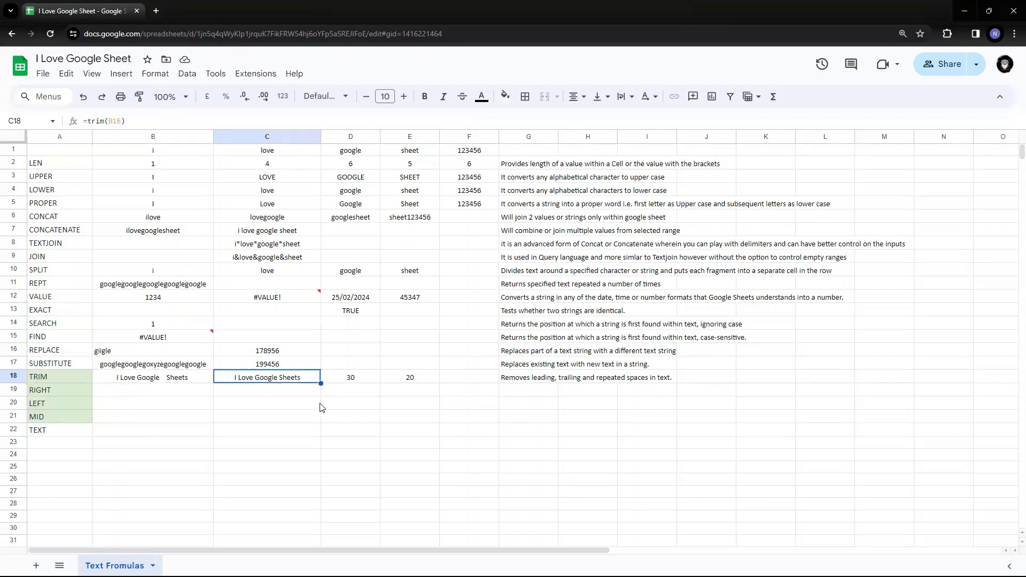
{"action": "key", "text": "Left"}
{"action": "key", "text": "Right"}
{"action": "key", "text": "Left"}
{"action": "key", "text": "Right"}
{"action": "key", "text": "Left"}
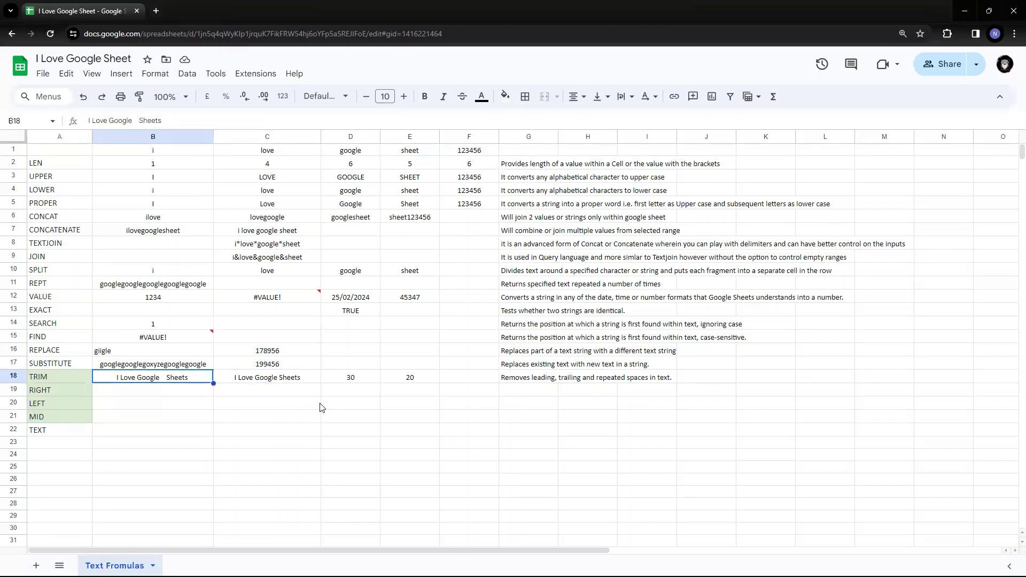
{"action": "key", "text": "Right"}
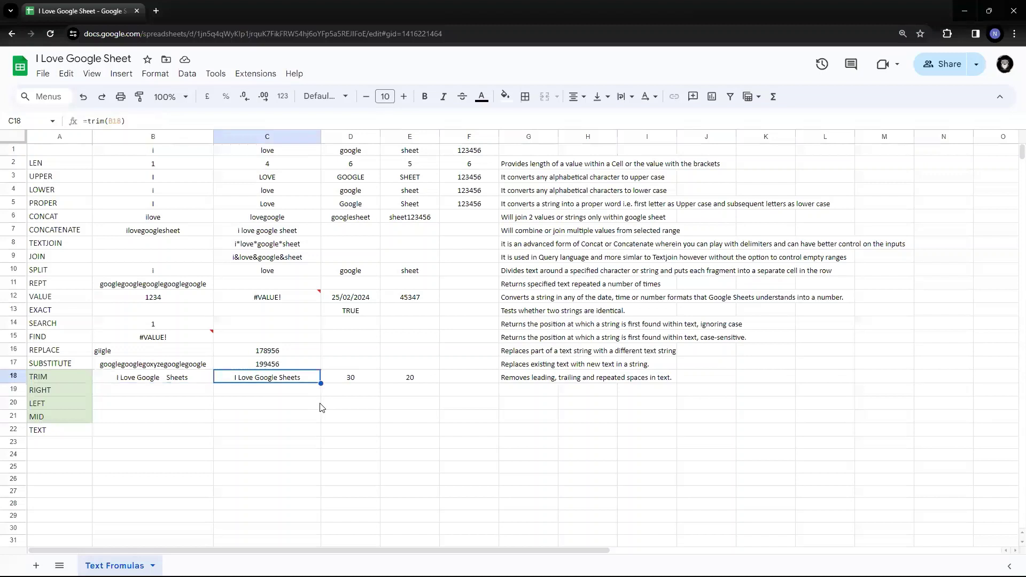
{"action": "key", "text": "Left"}
Step: Move to G19 and begin entering the RIGHT description
{"action": "key", "text": "Down"}
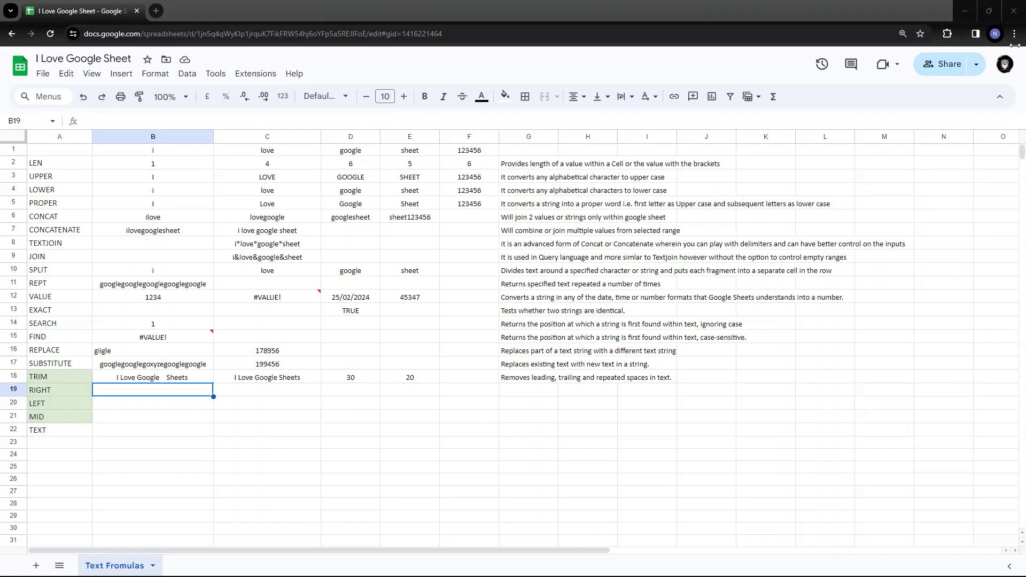
{"action": "key", "text": "Right"}
{"action": "key", "text": "Right"}
{"action": "key", "text": "Right"}
{"action": "key", "text": "Right"}
{"action": "key", "text": "Right"}
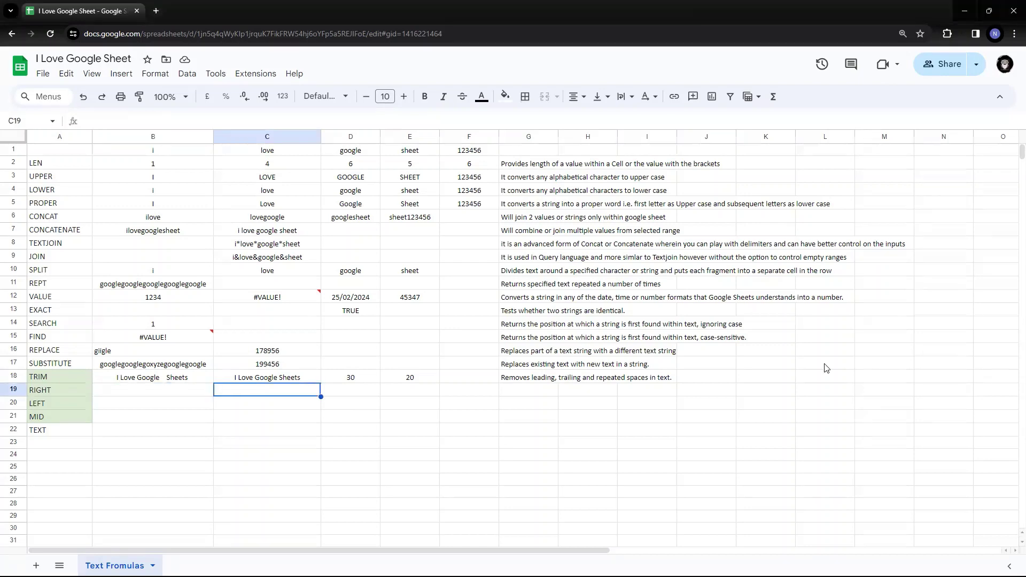
{"action": "key", "text": "Return"}
Step: Paste 'Returns a substring from the end of a specified string' into G19
{"action": "type", "text": "Returns a substring from the end of a specified string"}
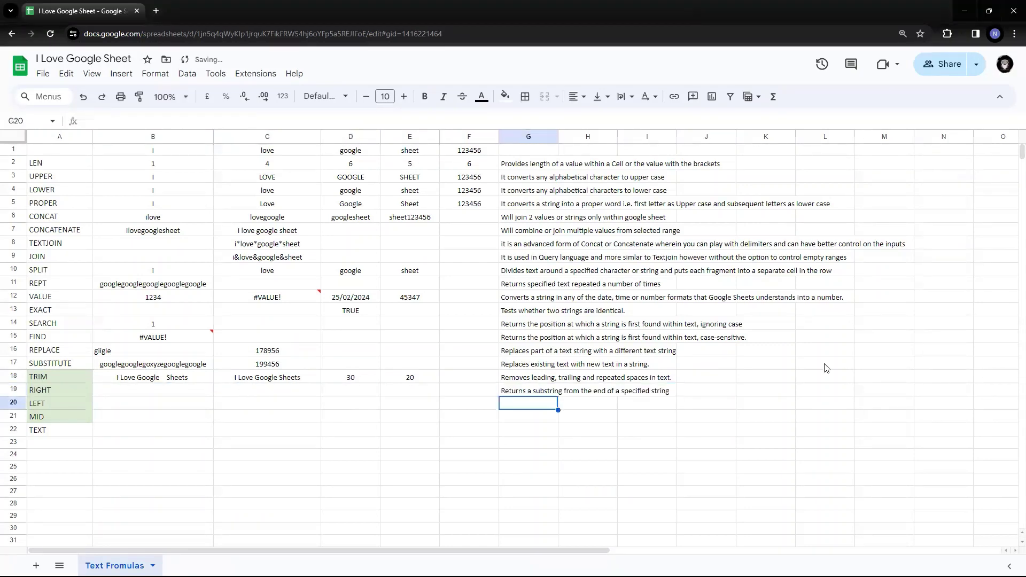
{"action": "key", "text": "Left"}
{"action": "key", "text": "Left"}
{"action": "key", "text": "Left"}
{"action": "key", "text": "Left"}
{"action": "key", "text": "Left"}
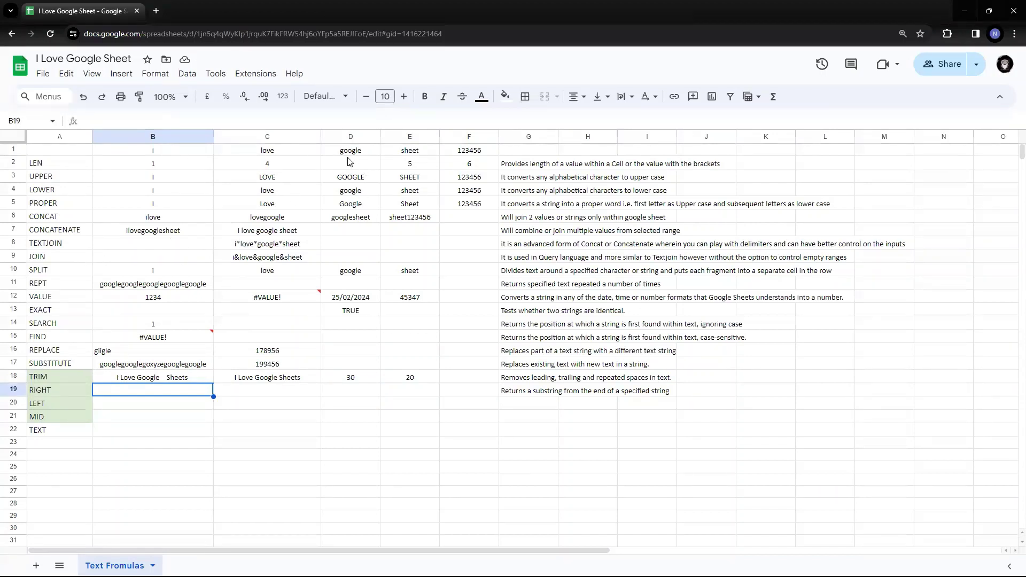
{"action": "left_click", "coordinate": [271, 154]}
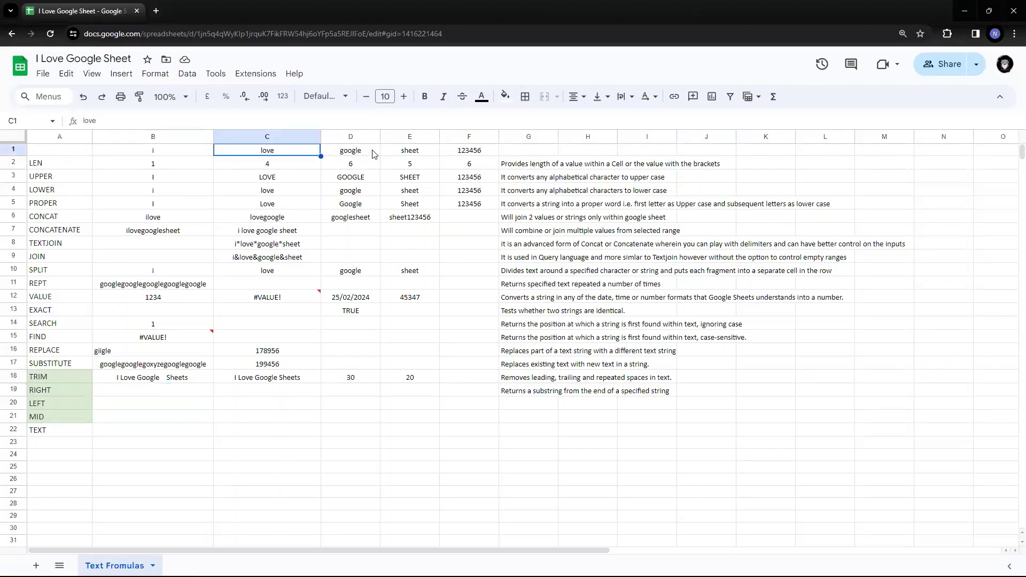
Step: Give cell D1, holding 'google', a light background fill colour
{"action": "left_click", "coordinate": [348, 152]}
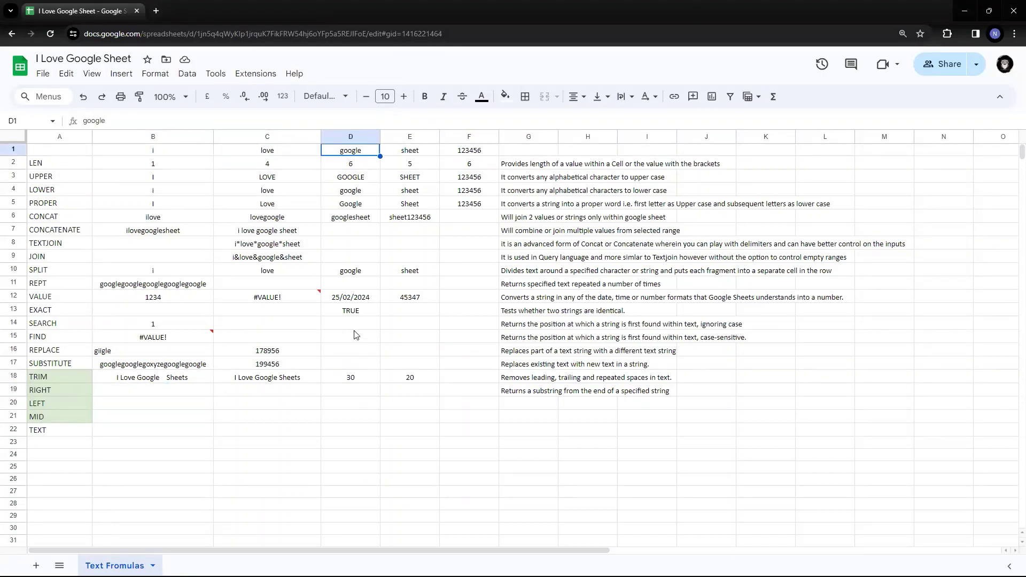
{"action": "left_click", "coordinate": [505, 96]}
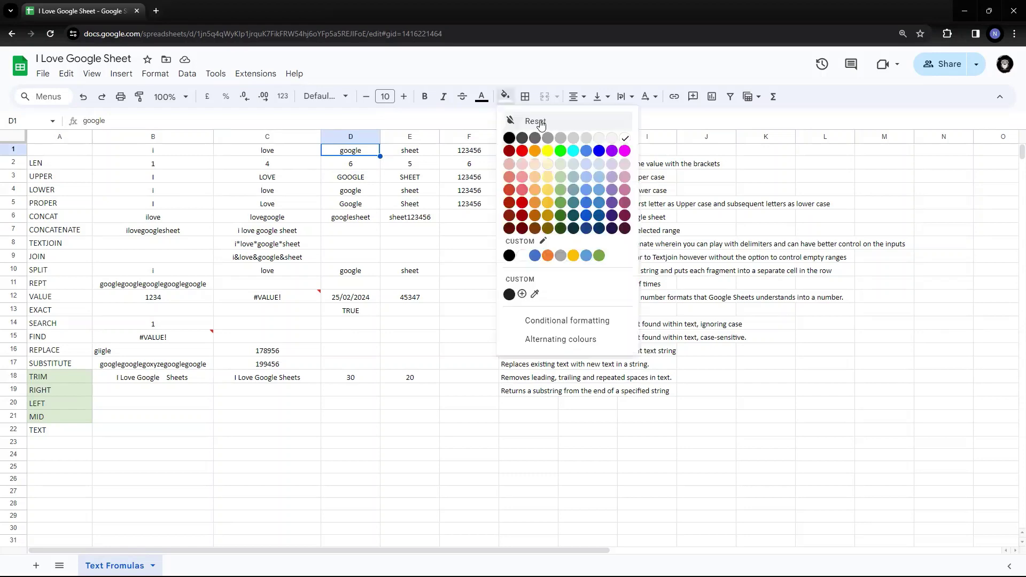
{"action": "left_click", "coordinate": [559, 167]}
{"action": "left_click", "coordinate": [356, 190]}
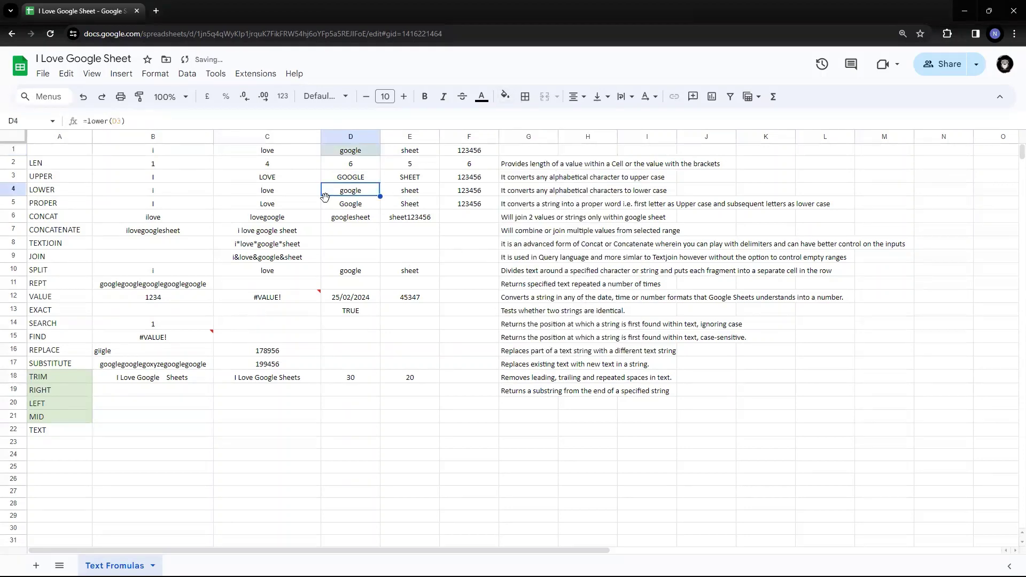
{"action": "left_click", "coordinate": [357, 155]}
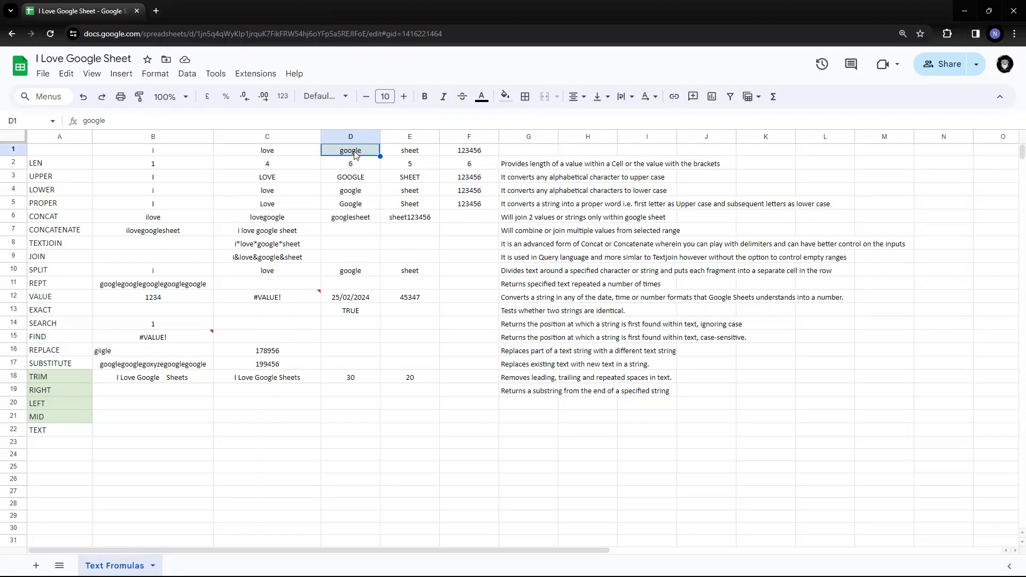
Step: Enter =right(D1,2) in B19, returning 'le'
{"action": "left_click", "coordinate": [143, 394]}
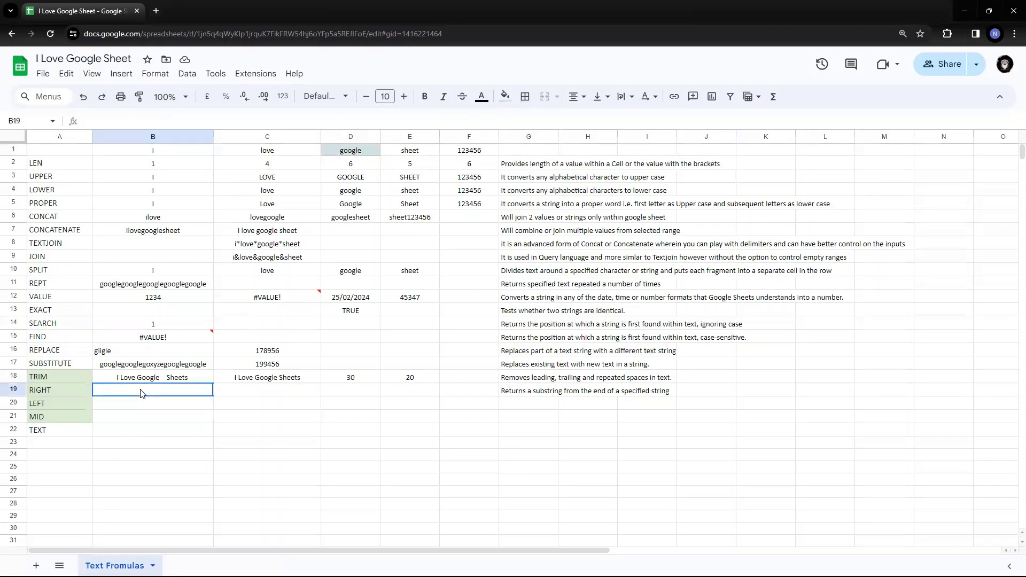
{"action": "type", "text": "=right"}
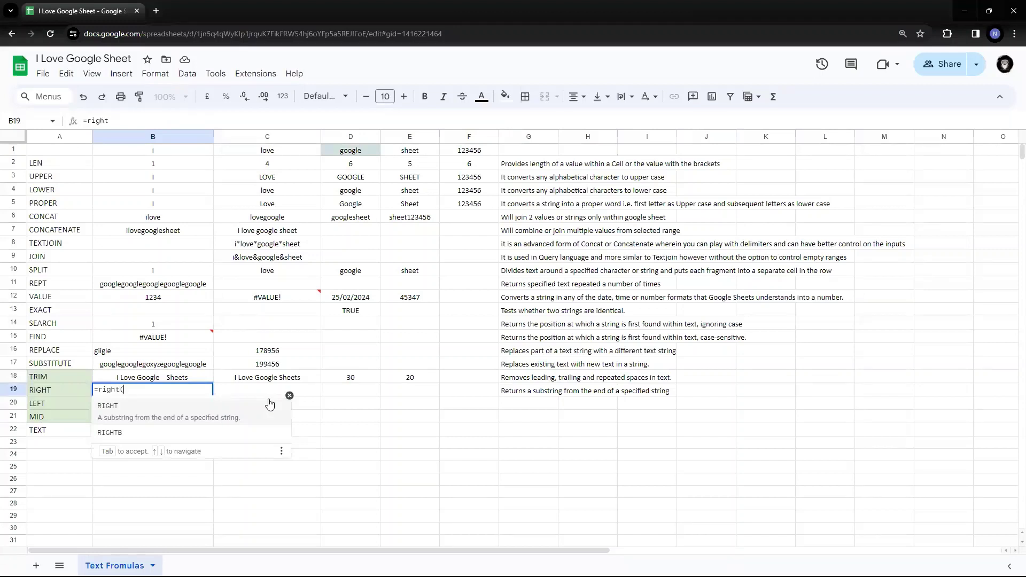
{"action": "type", "text": "("}
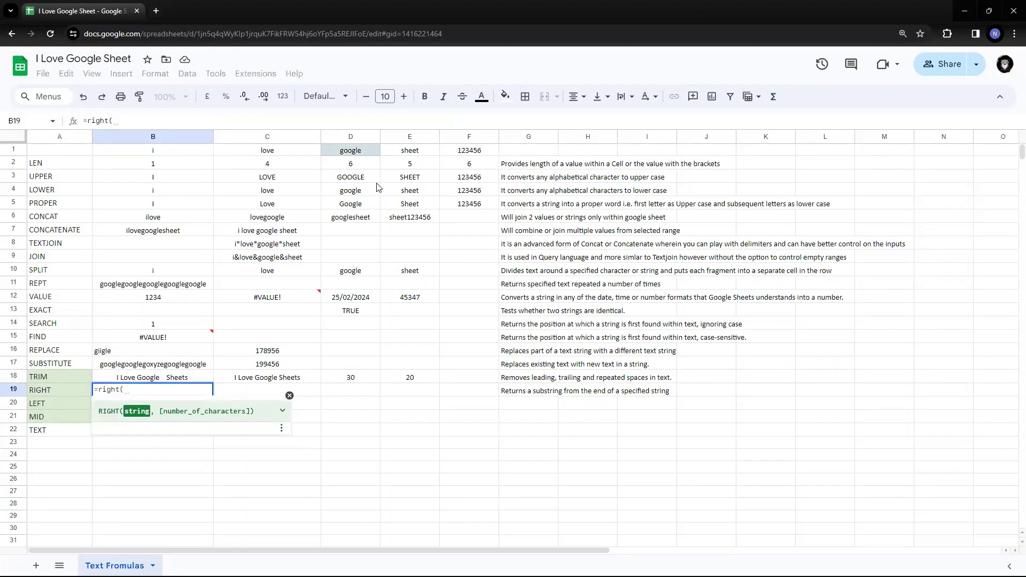
{"action": "left_click", "coordinate": [347, 153]}
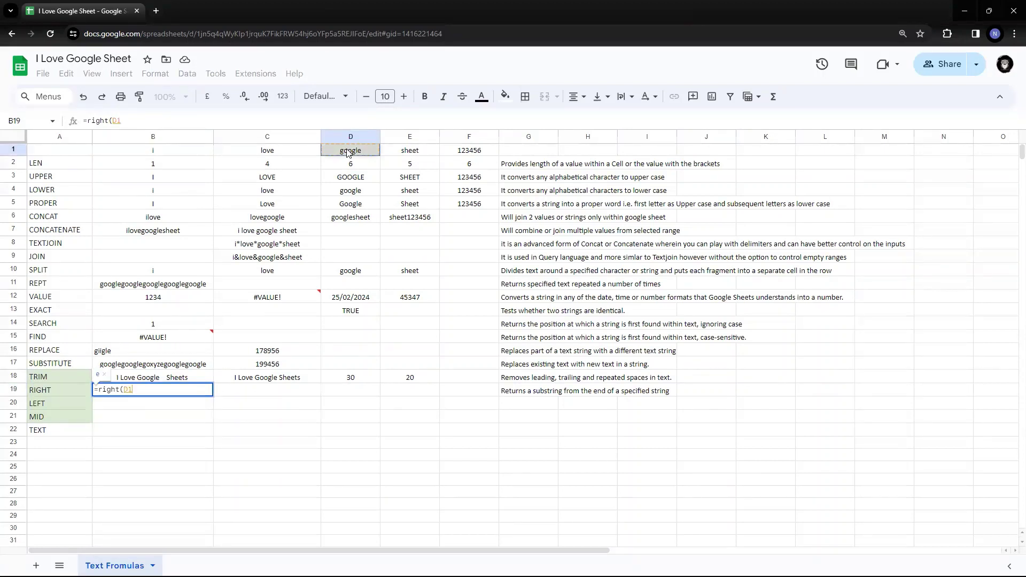
{"action": "type", "text": ","}
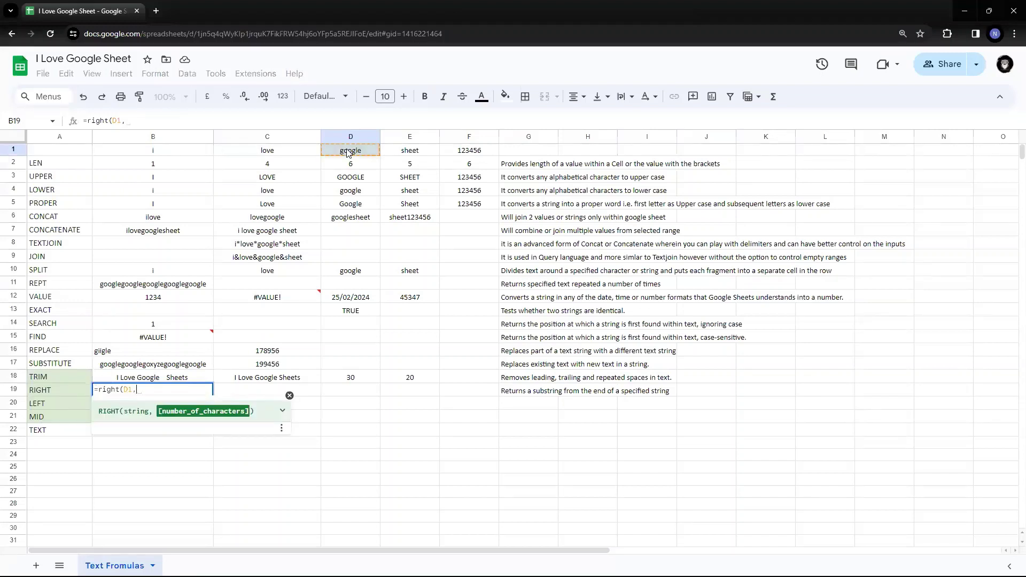
{"action": "type", "text": "2"}
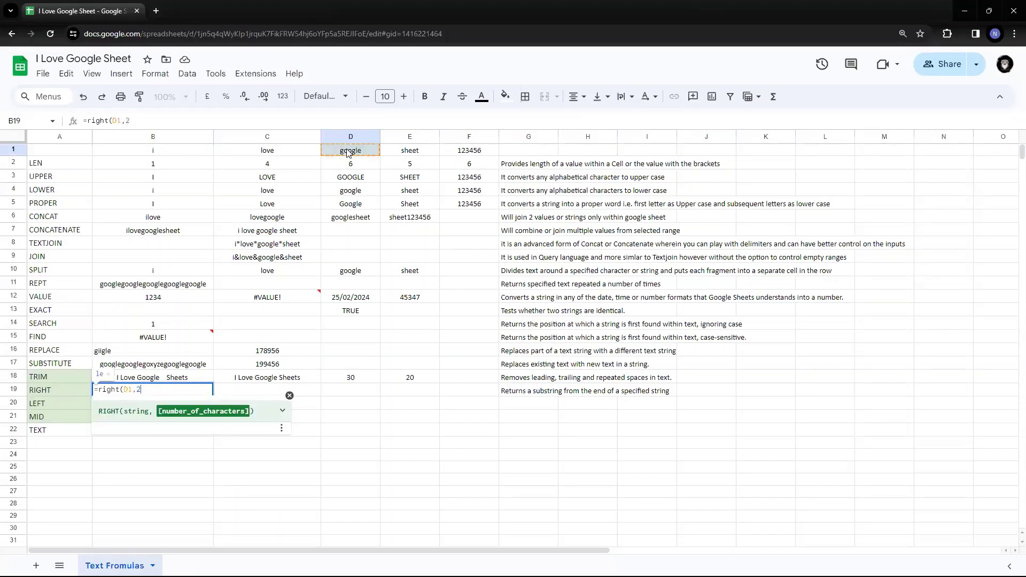
{"action": "type", "text": ")"}
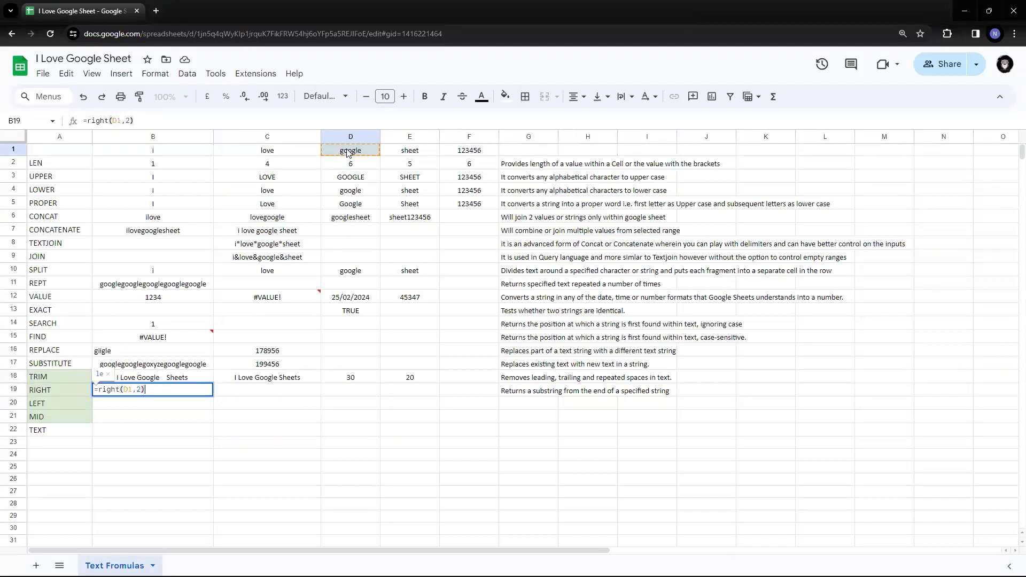
{"action": "key", "text": "Return"}
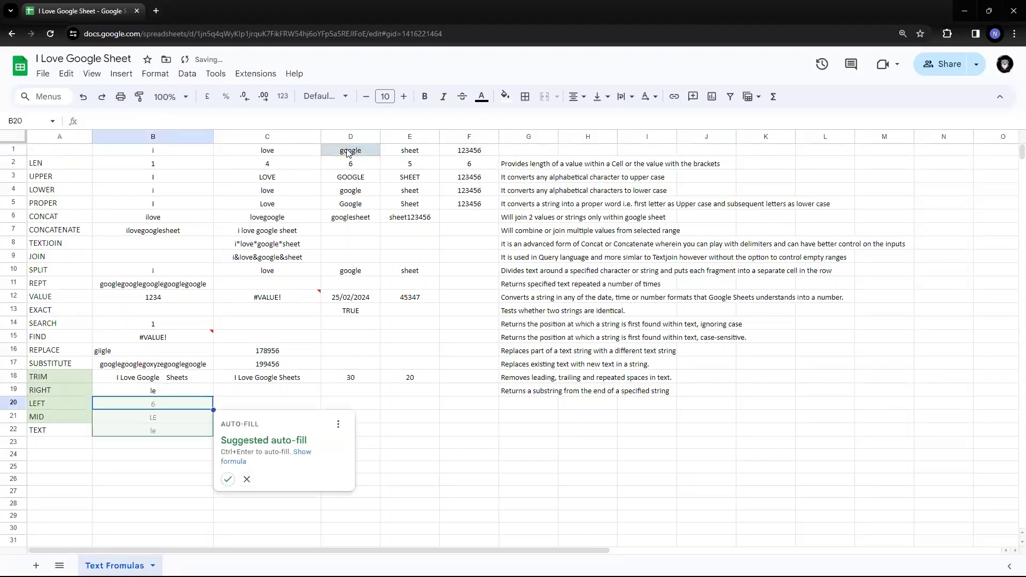
{"action": "key", "text": "Up"}
Step: Check B19's formula and highlight the last two letters 'le' of google in D1
{"action": "key", "text": "F2"}
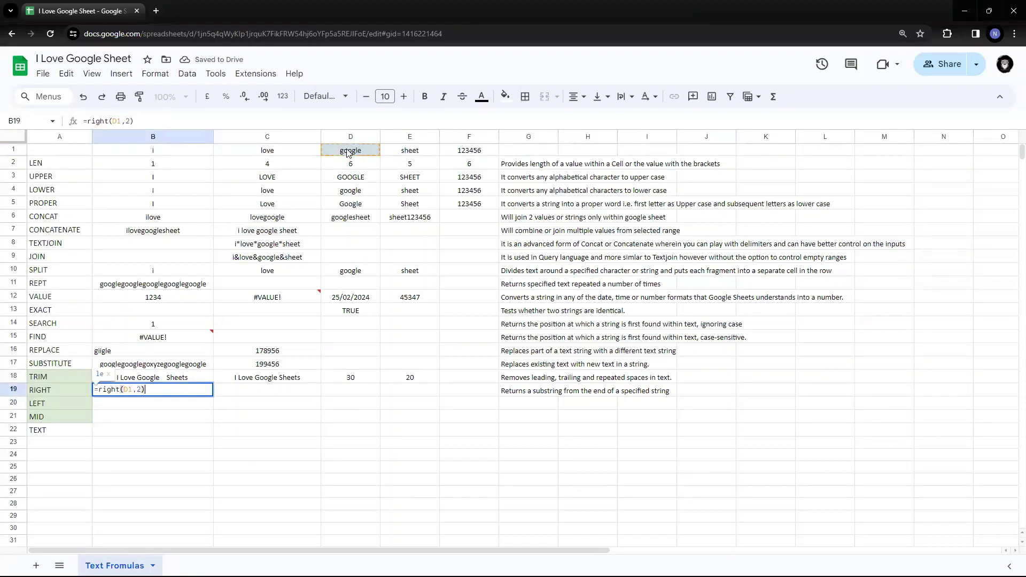
{"action": "key", "text": "Escape"}
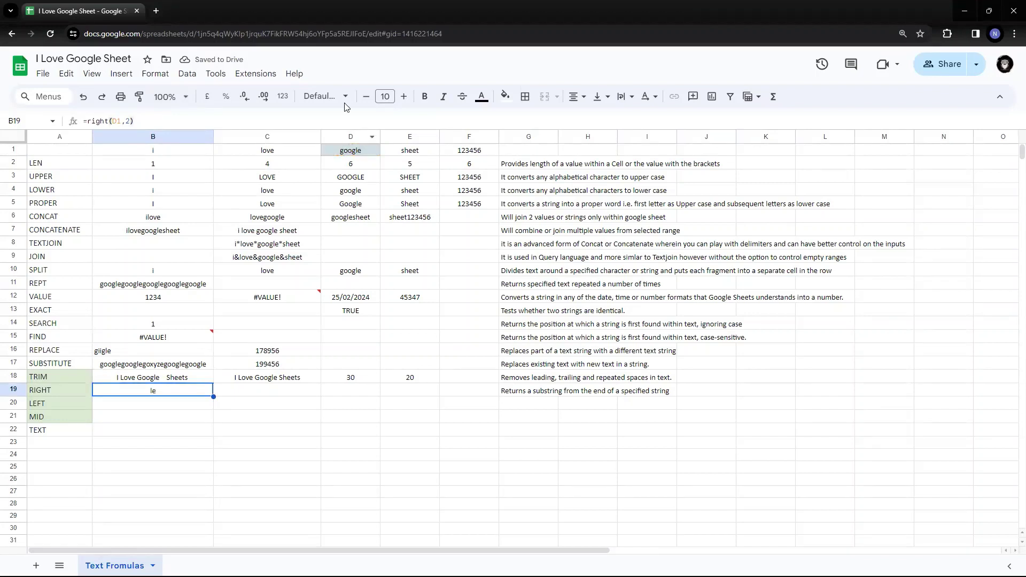
{"action": "double_click", "coordinate": [371, 149]}
{"action": "left_click_drag", "start_coordinate": [371, 149], "coordinate": [357, 150]}
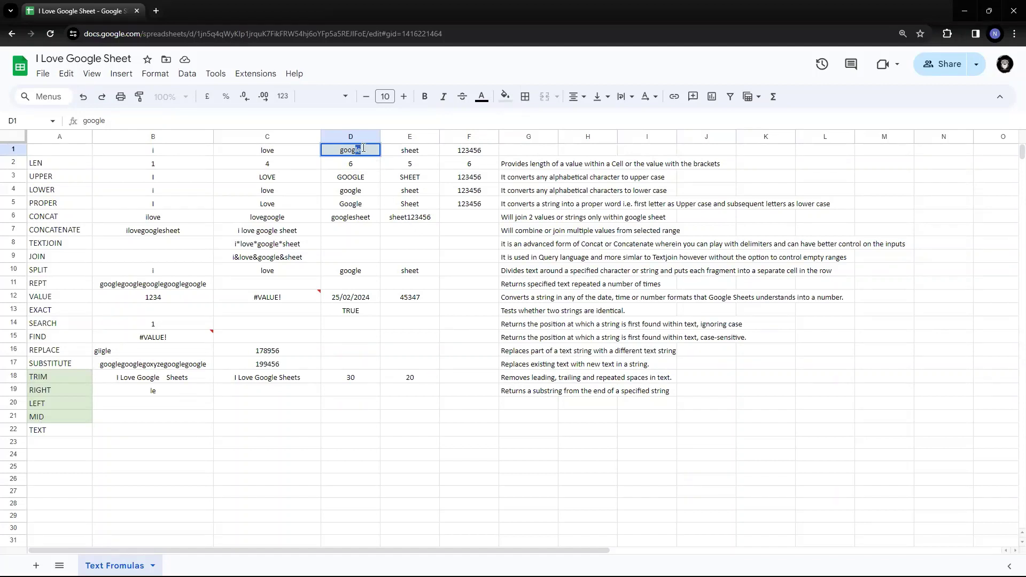
{"action": "key", "text": "Escape"}
Step: Enter the date 10-02-2024 in C19
{"action": "left_click", "coordinate": [299, 390]}
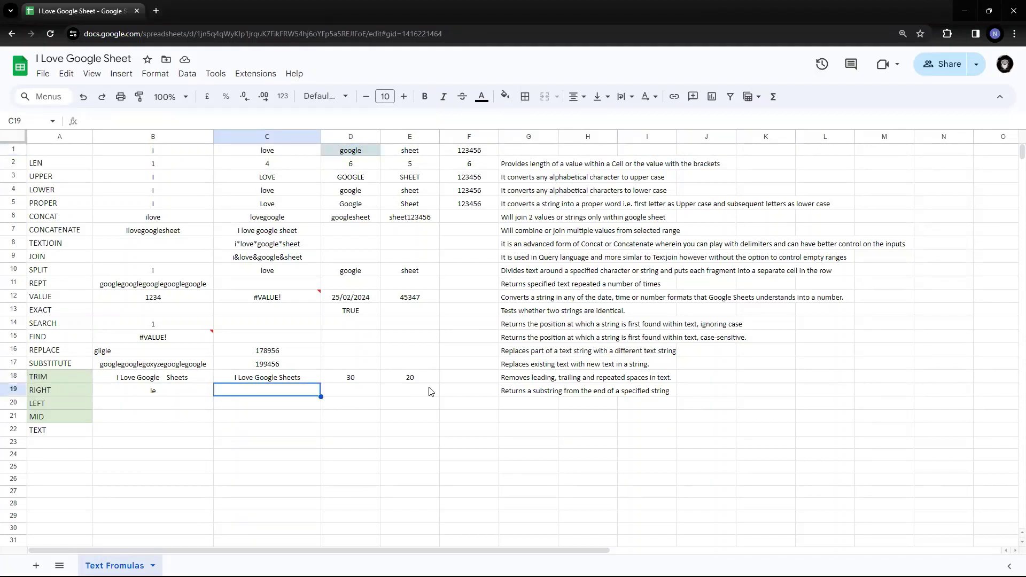
{"action": "type", "text": "10-"}
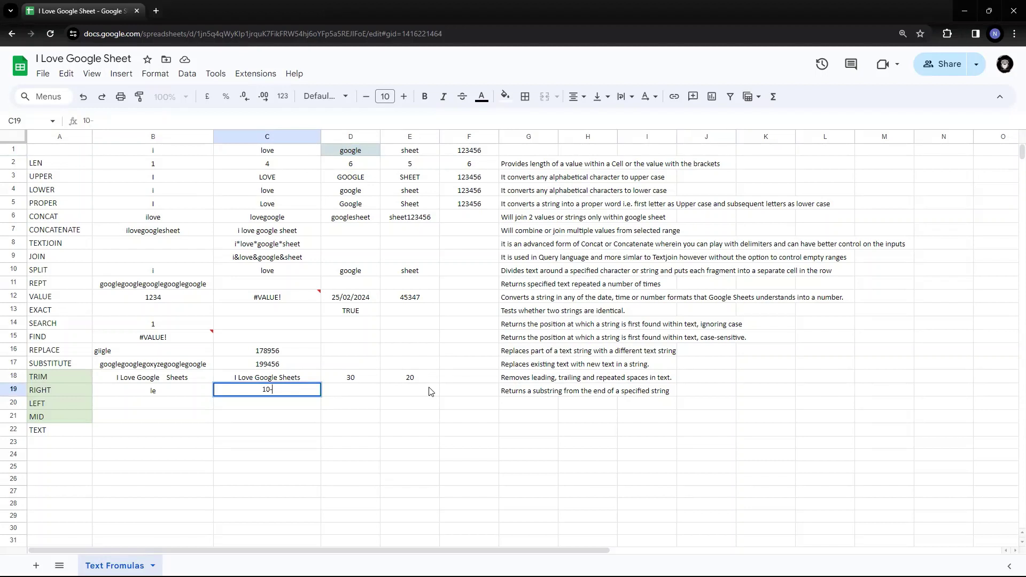
{"action": "type", "text": "02-2024"}
{"action": "key", "text": "Return"}
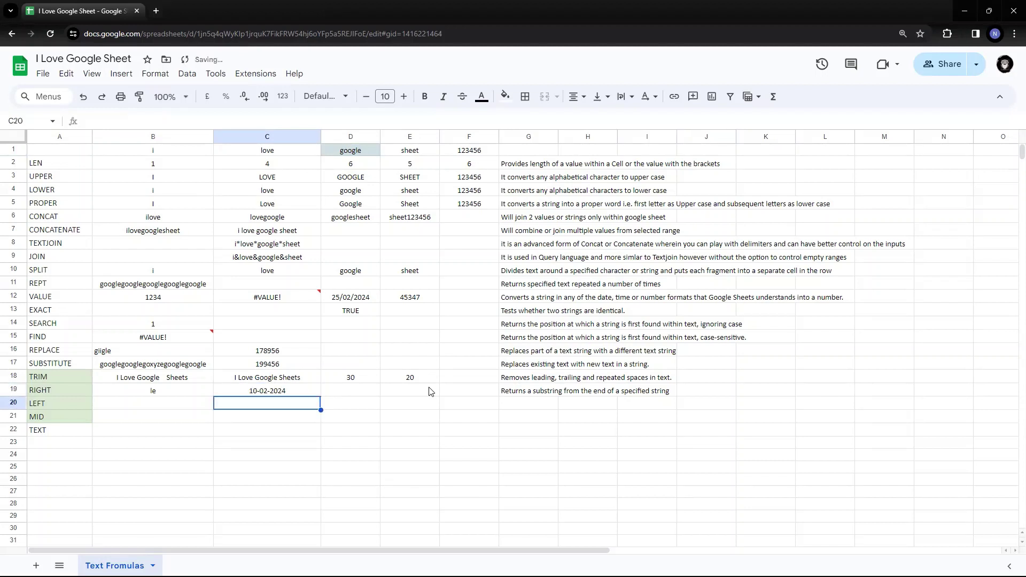
{"action": "key", "text": "Up"}
{"action": "key", "text": "Left"}
{"action": "key", "text": "Right"}
{"action": "key", "text": "Right"}
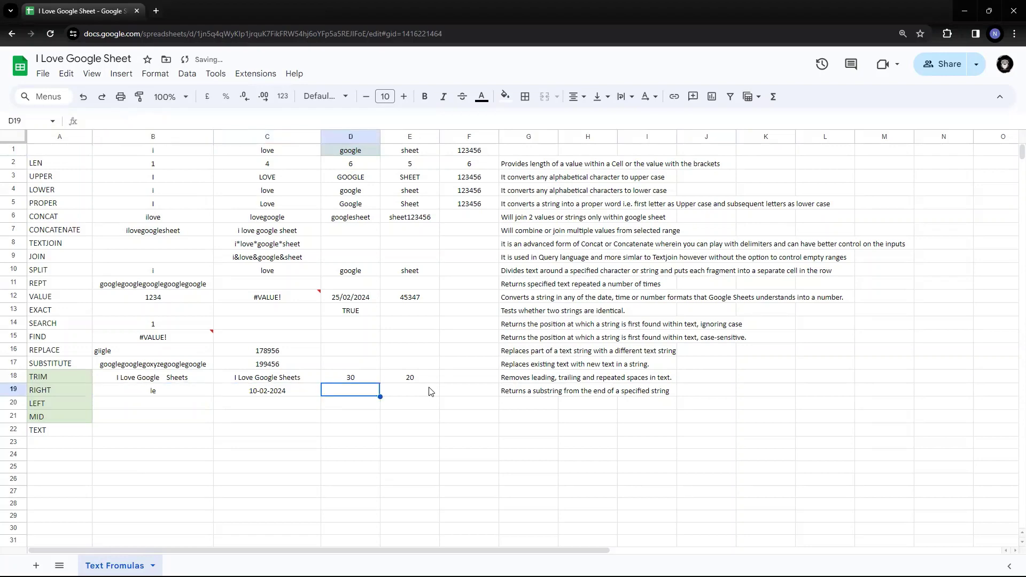
{"action": "key", "text": "Left"}
Step: Enter =right(C19,4) in D19 to extract 2024
{"action": "key", "text": "Right"}
{"action": "type", "text": "=right"}
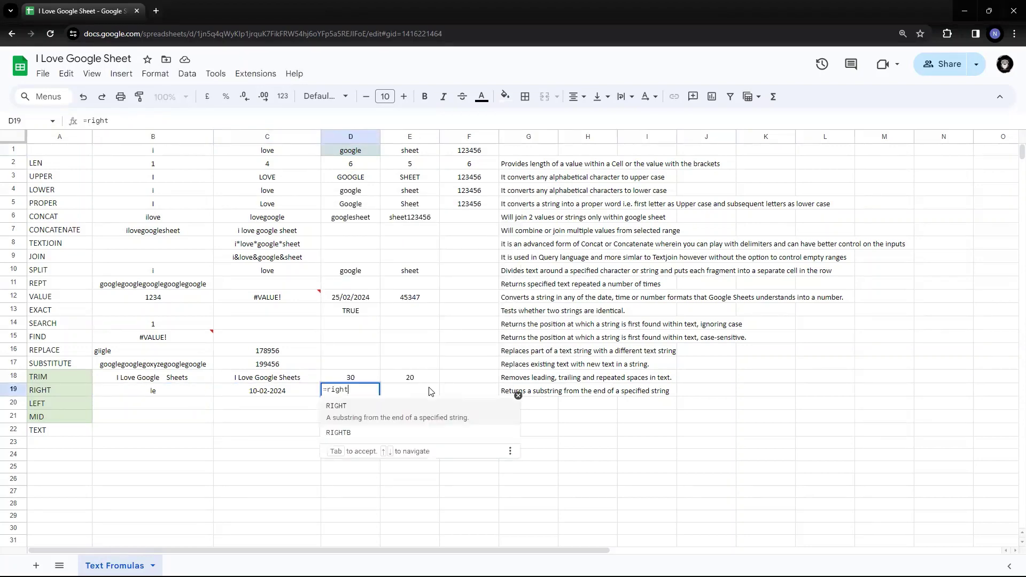
{"action": "type", "text": "("}
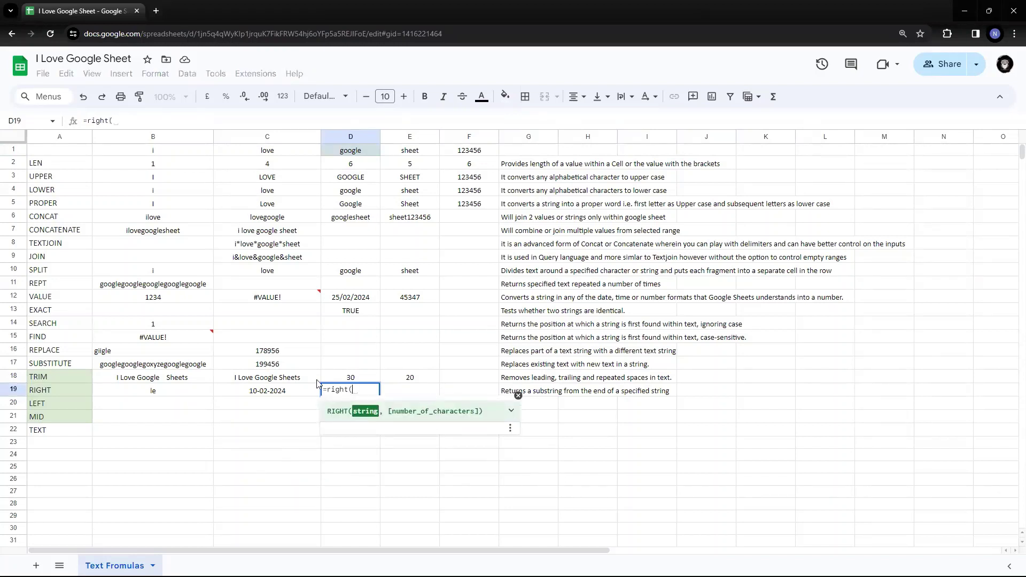
{"action": "left_click", "coordinate": [303, 395]}
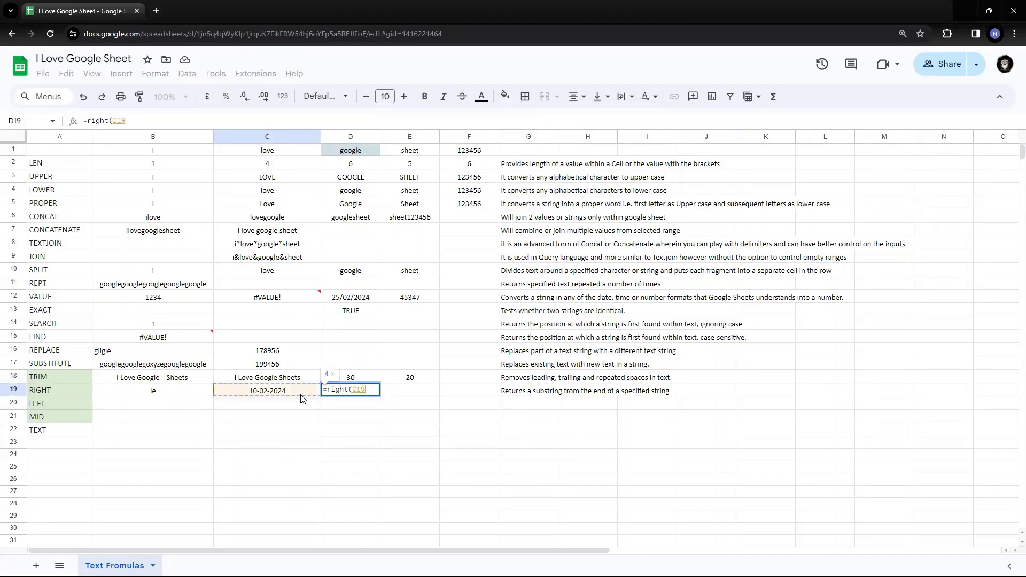
{"action": "type", "text": ",4)"}
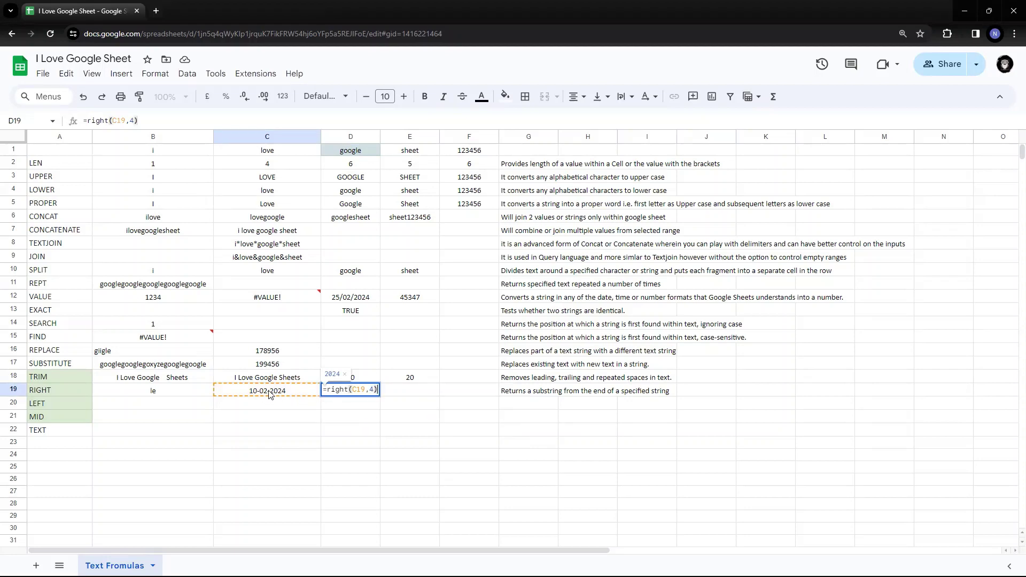
{"action": "key", "text": "Return"}
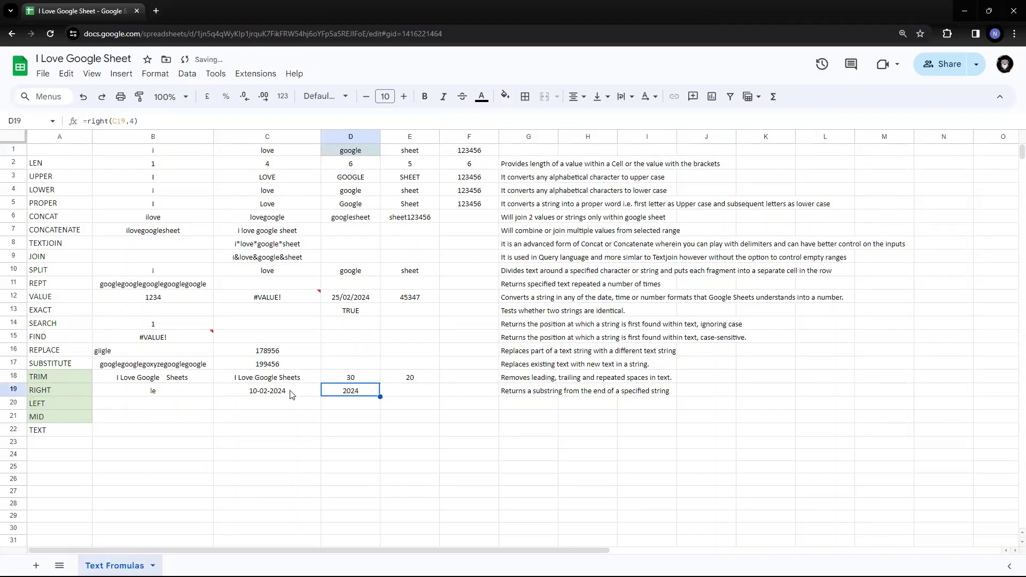
Step: Highlight the last four characters 2024 in C19 and check D19's formula
{"action": "double_click", "coordinate": [289, 393]}
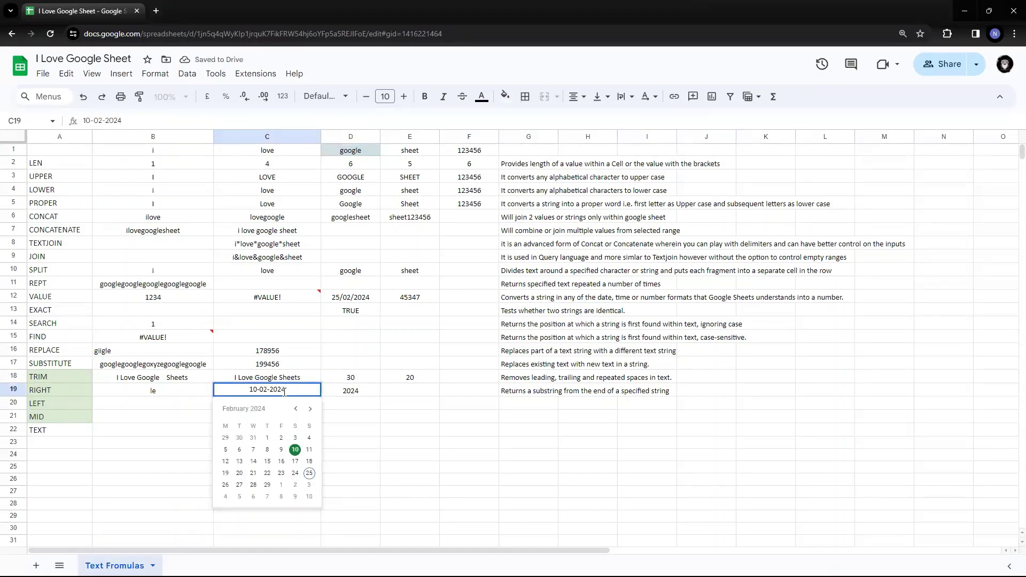
{"action": "left_click_drag", "start_coordinate": [283, 392], "coordinate": [269, 390]}
{"action": "key", "text": "Escape"}
{"action": "left_click", "coordinate": [363, 396]}
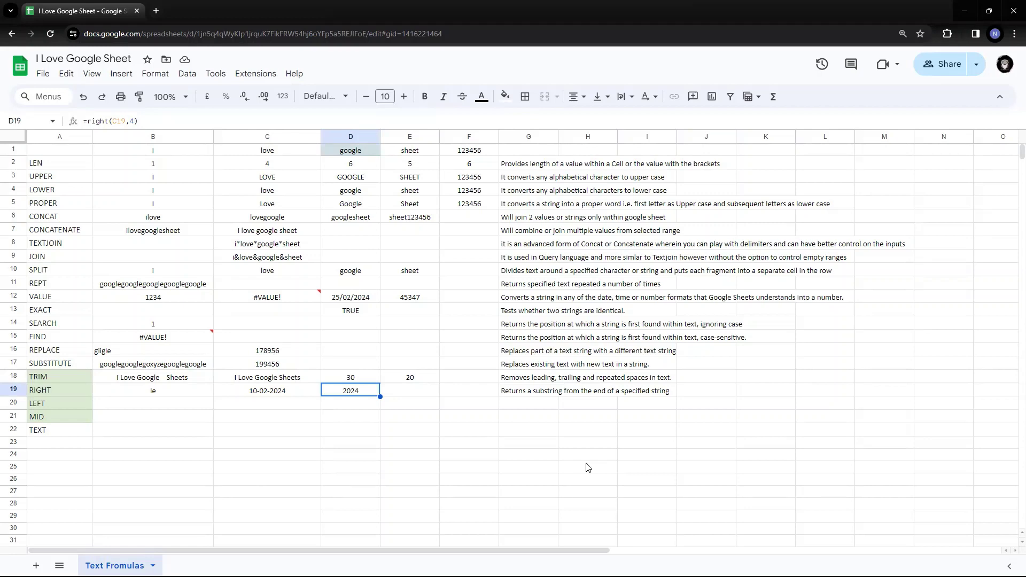
Step: Enter the sample code EMP-201 in E19
{"action": "key", "text": "Right"}
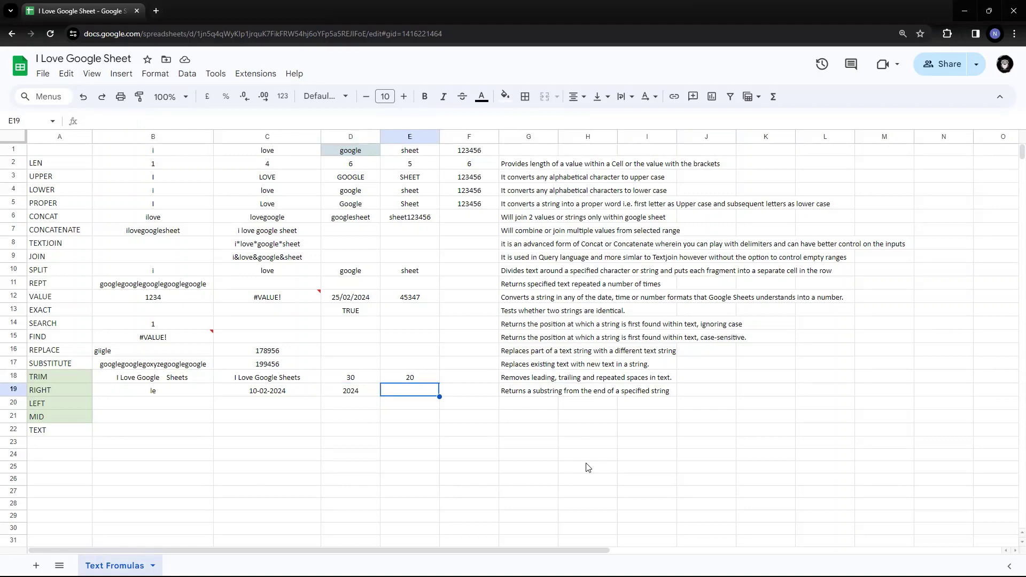
{"action": "type", "text": "EMP-"}
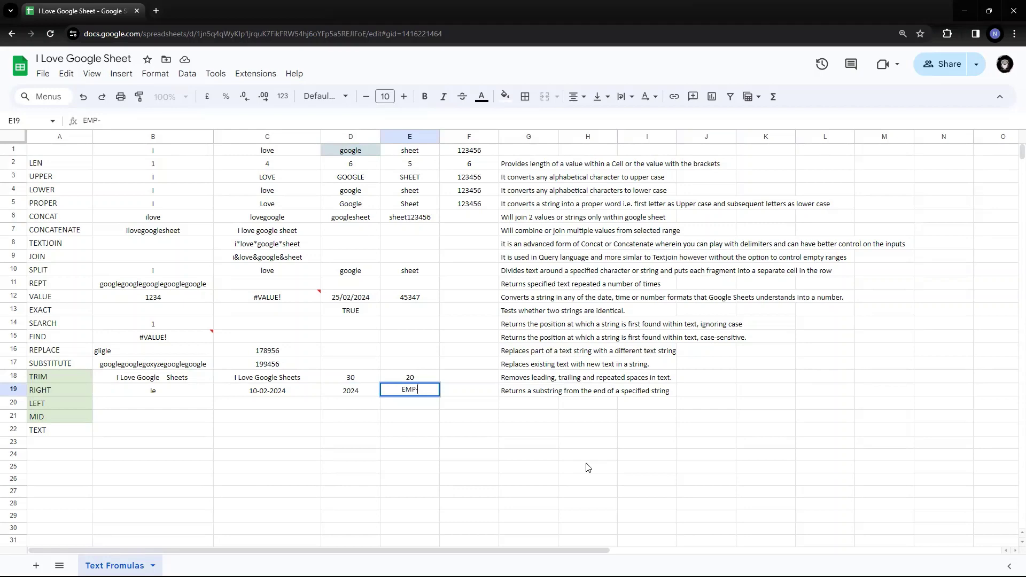
{"action": "type", "text": "201`"}
{"action": "key", "text": "BackSpace"}
{"action": "key", "text": "Return"}
{"action": "key", "text": "Up"}
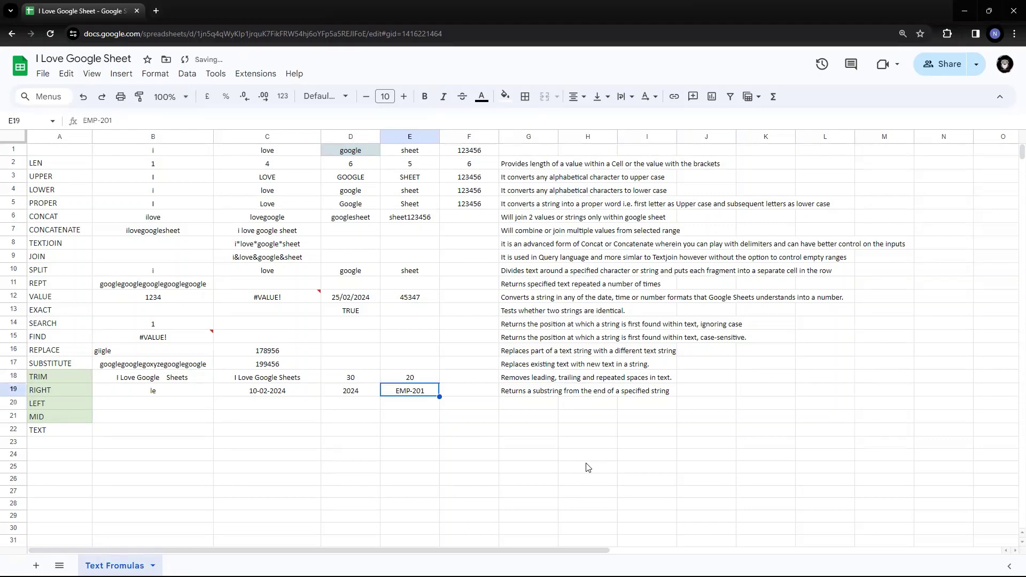
{"action": "key", "text": "Left"}
{"action": "key", "text": "Right"}
{"action": "key", "text": "Right"}
{"action": "key", "text": "Left"}
Step: Highlight the last three characters 201 of EMP-201, then review row 19
{"action": "key", "text": "F2"}
{"action": "key", "text": "shift+Left"}
{"action": "key", "text": "shift+Left"}
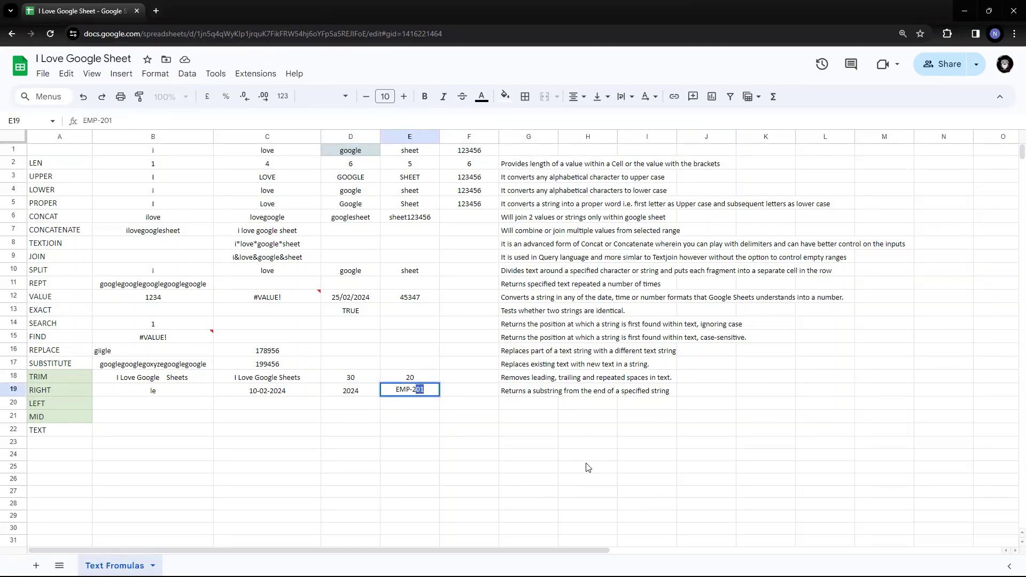
{"action": "key", "text": "shift+Left"}
{"action": "key", "text": "Escape"}
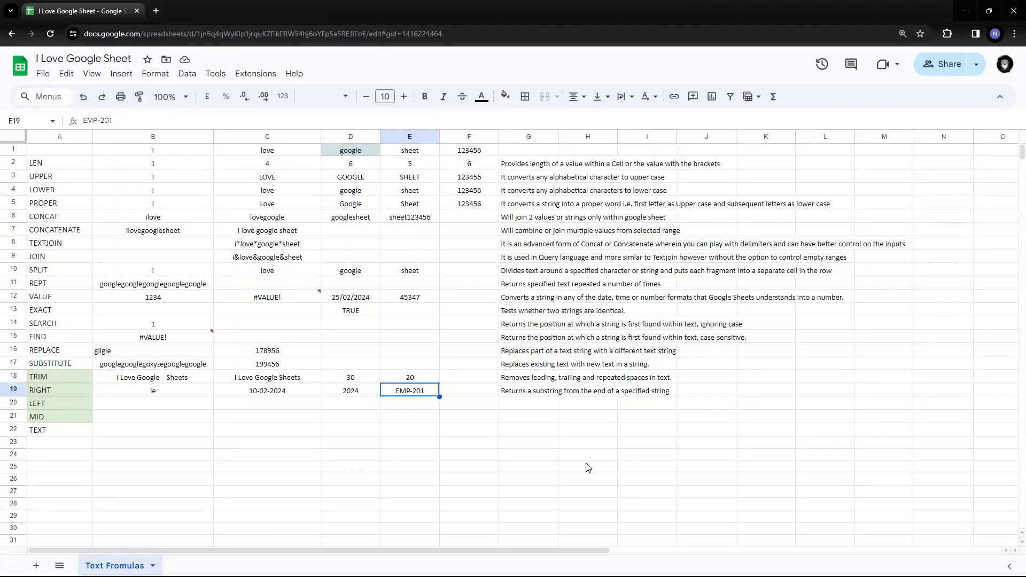
{"action": "key", "text": "Up"}
{"action": "key", "text": "Down"}
{"action": "key", "text": "Down"}
{"action": "key", "text": "Up"}
{"action": "key", "text": "Left"}
{"action": "key", "text": "Left"}
{"action": "key", "text": "Left"}
{"action": "key", "text": "Left"}
{"action": "key", "text": "Right"}
{"action": "key", "text": "Right"}
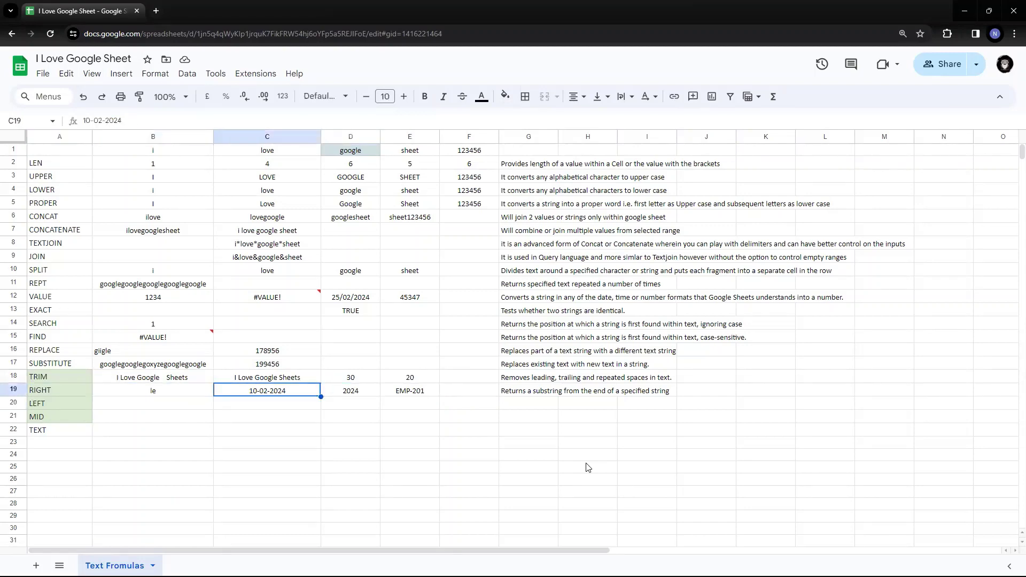
{"action": "key", "text": "Left"}
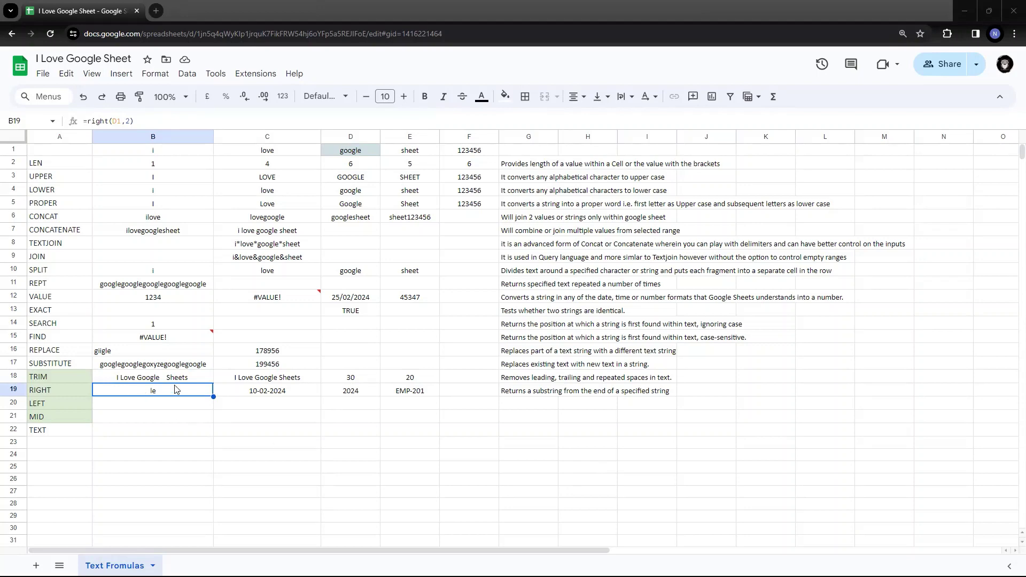
Step: Change B19's RIGHT formula to take 3 characters so it returns 'gle'
{"action": "key", "text": "Return"}
{"action": "key", "text": "Left"}
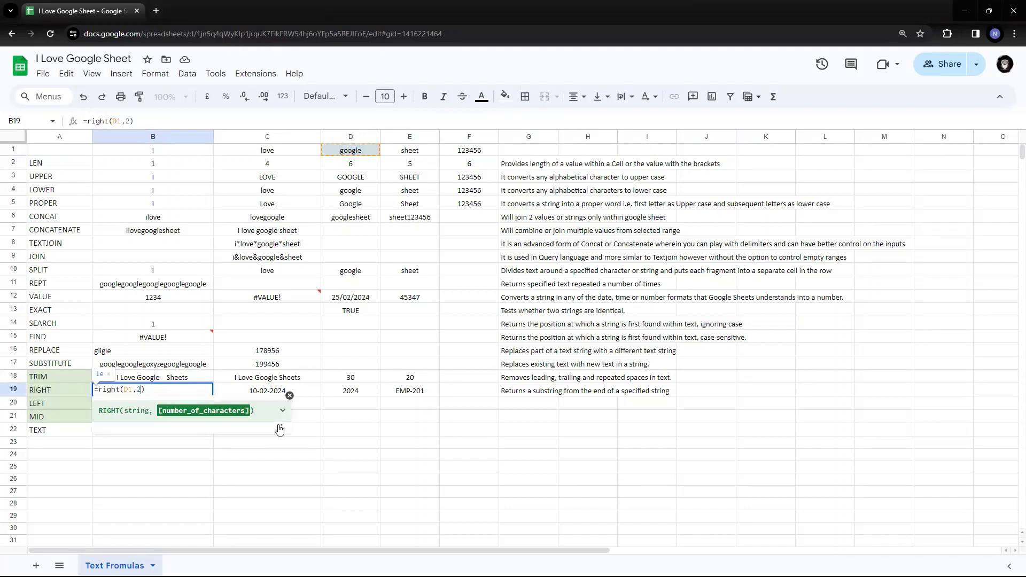
{"action": "key", "text": "BackSpace"}
{"action": "key", "text": "Return"}
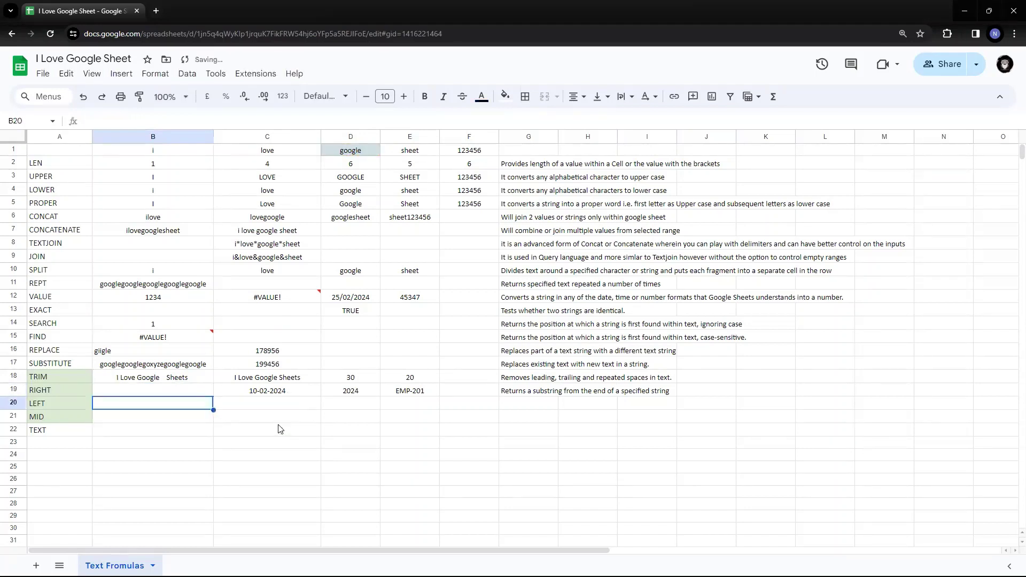
{"action": "key", "text": "Up"}
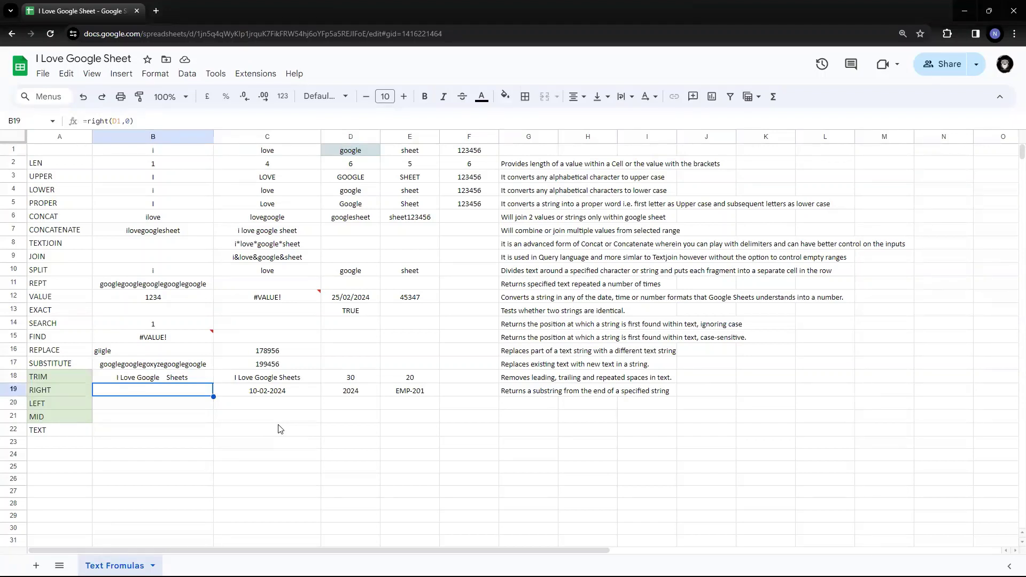
{"action": "key", "text": "Return"}
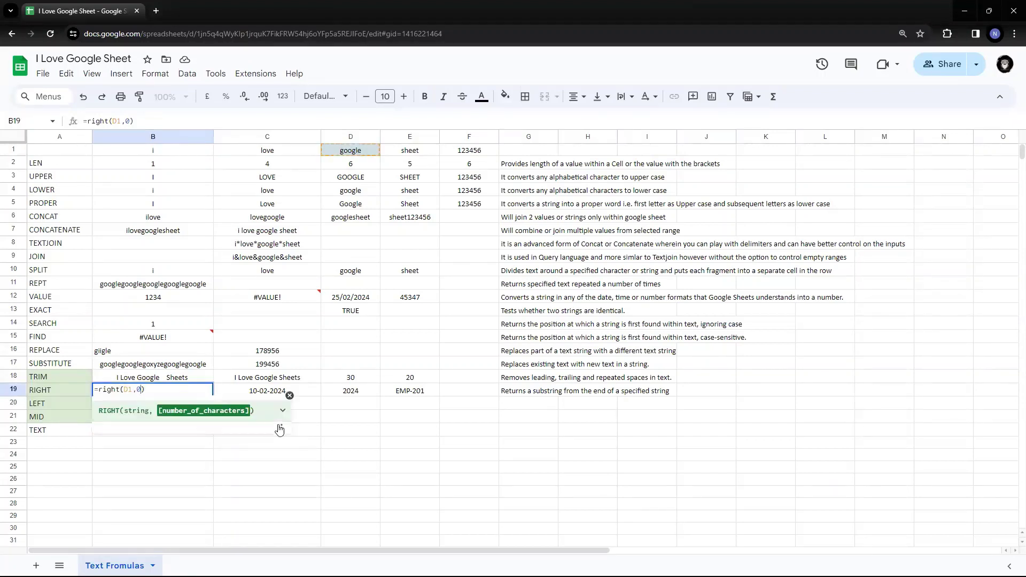
{"action": "key", "text": "Left"}
{"action": "key", "text": "BackSpace"}
{"action": "type", "text": "3"}
{"action": "key", "text": "ctrl+Return"}
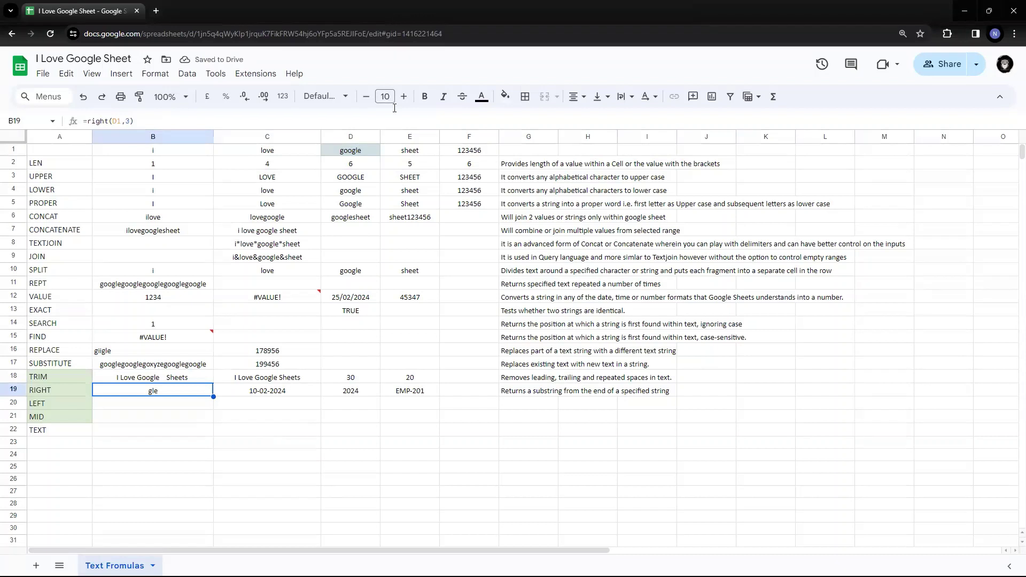
Step: Inspect the word google in D1 without changing it, then select empty cell B20
{"action": "left_click", "coordinate": [352, 151]}
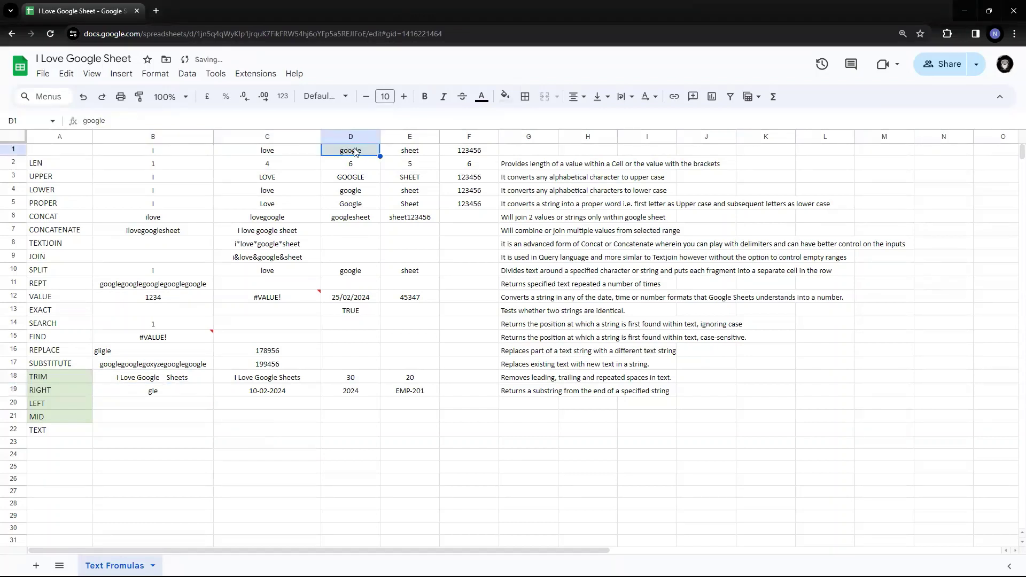
{"action": "double_click", "coordinate": [356, 152]}
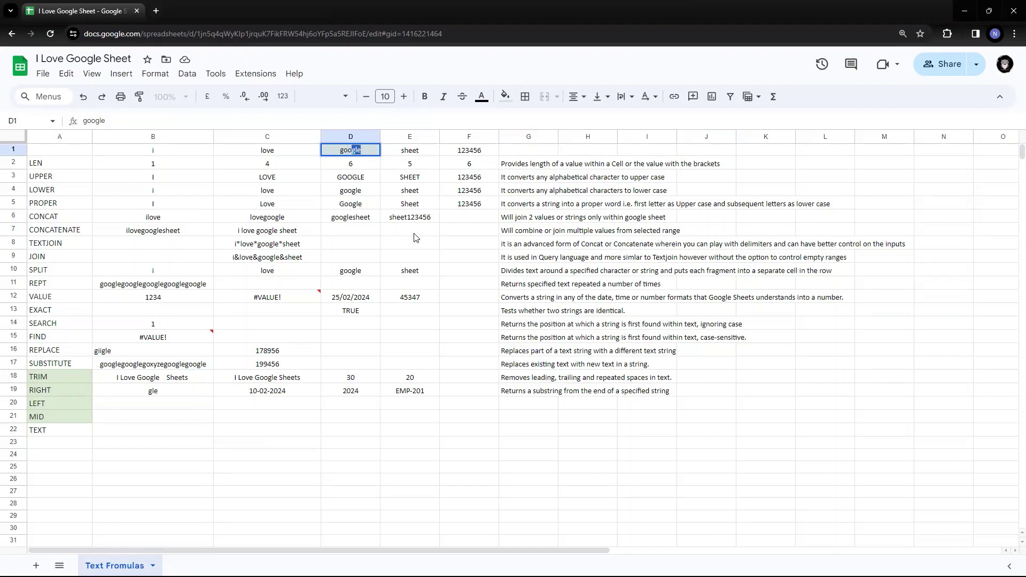
{"action": "key", "text": "Escape"}
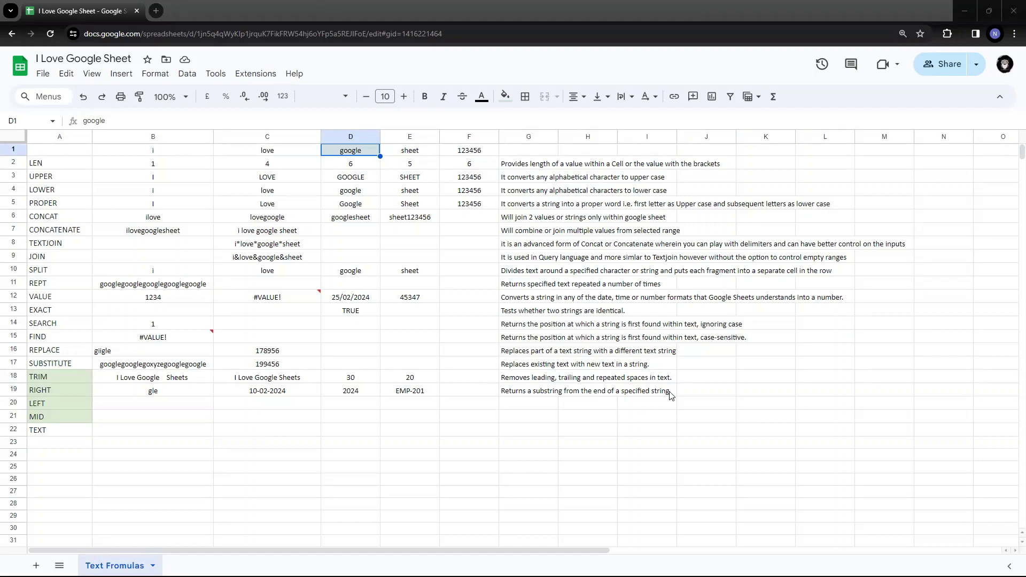
{"action": "left_click", "coordinate": [162, 407]}
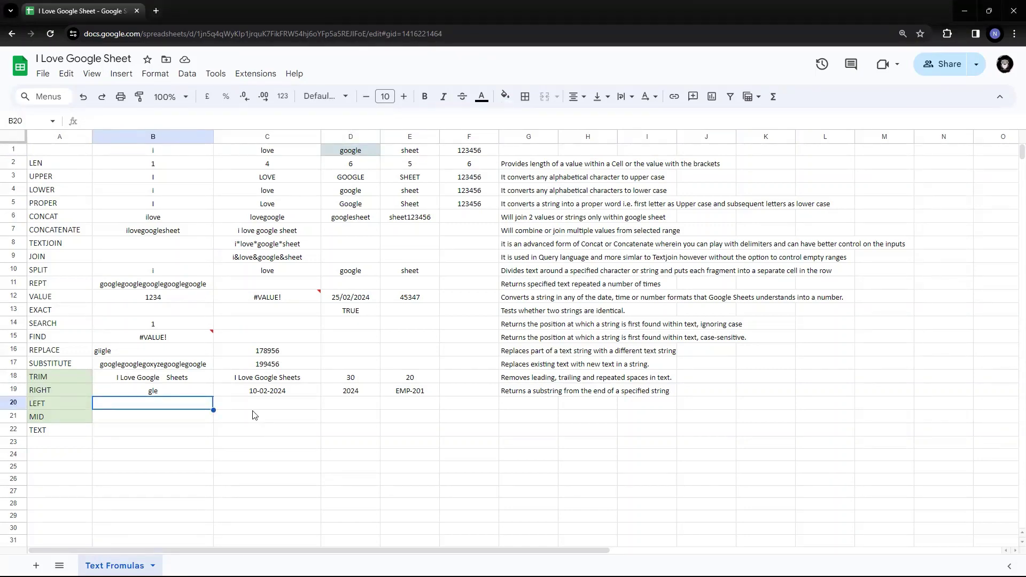
Step: Enter =left(D1,2) in B20 so it returns 'go', then return to B19
{"action": "type", "text": "=left"}
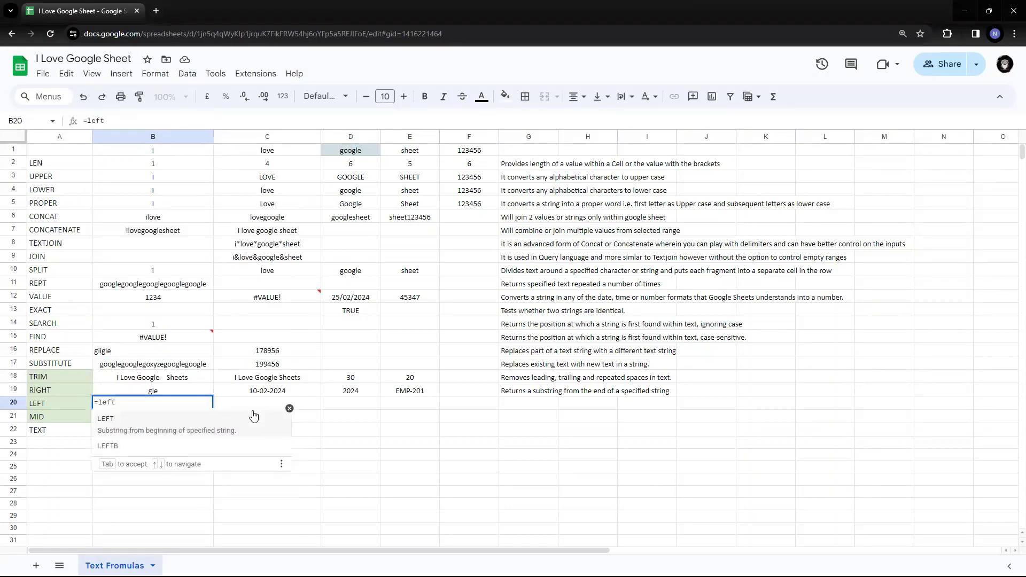
{"action": "type", "text": "("}
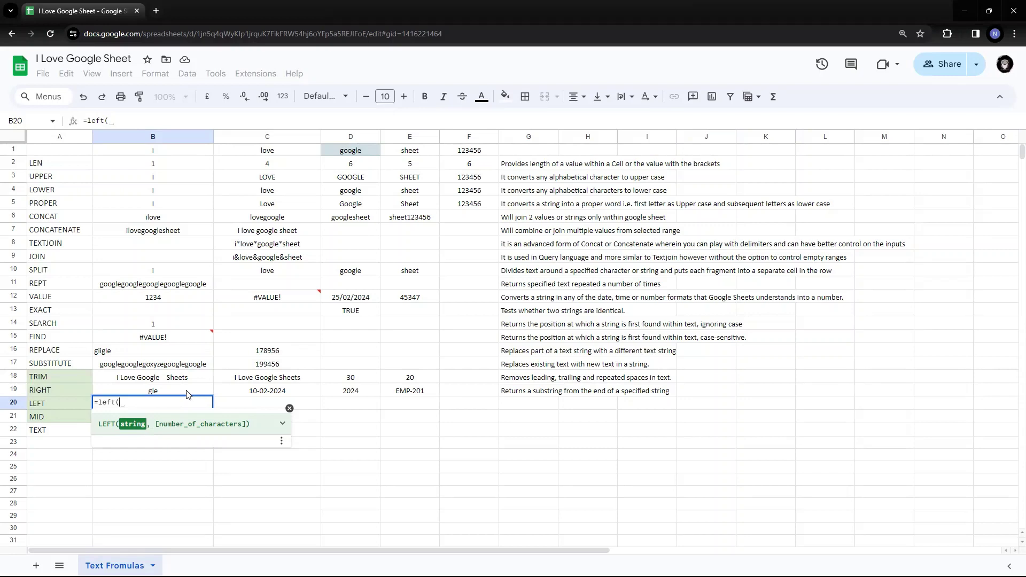
{"action": "left_click", "coordinate": [358, 154]}
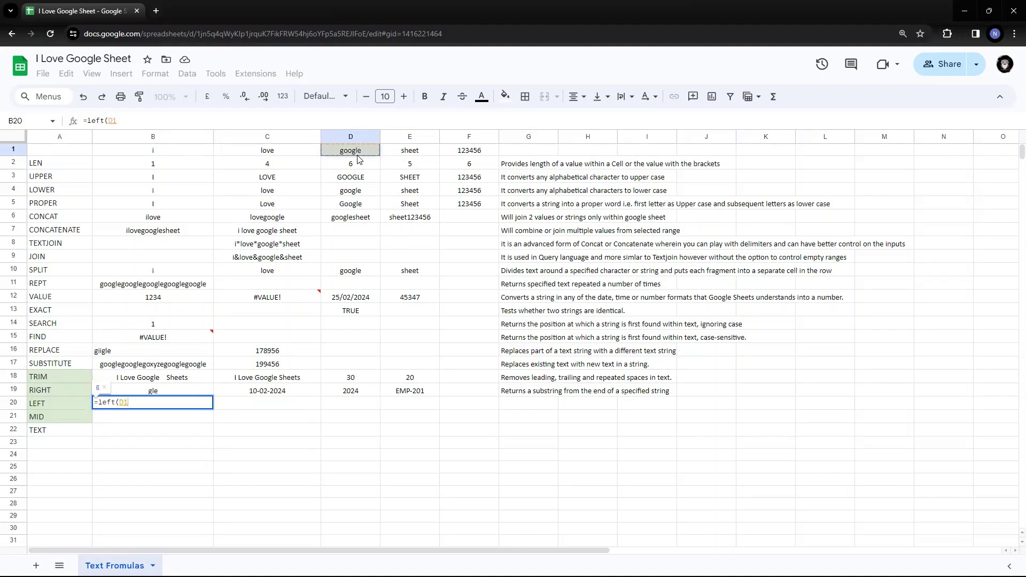
{"action": "type", "text": ","}
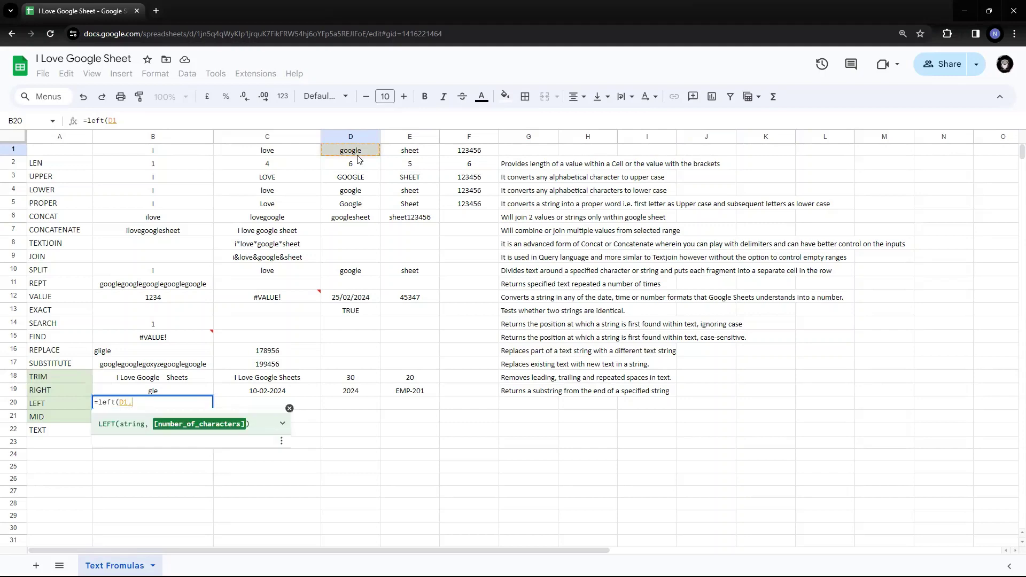
{"action": "type", "text": "2)"}
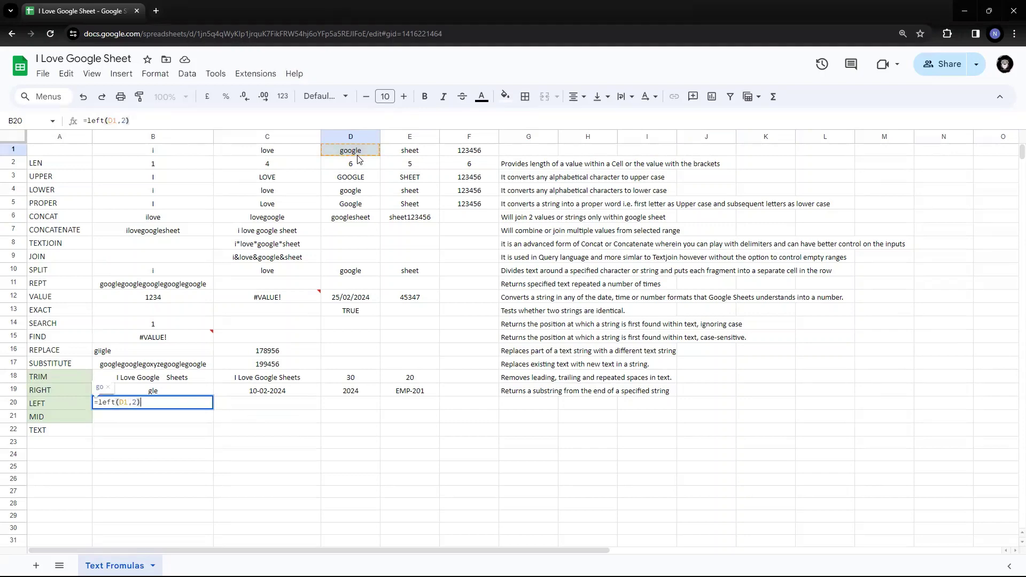
{"action": "key", "text": "Return"}
{"action": "key", "text": "Up"}
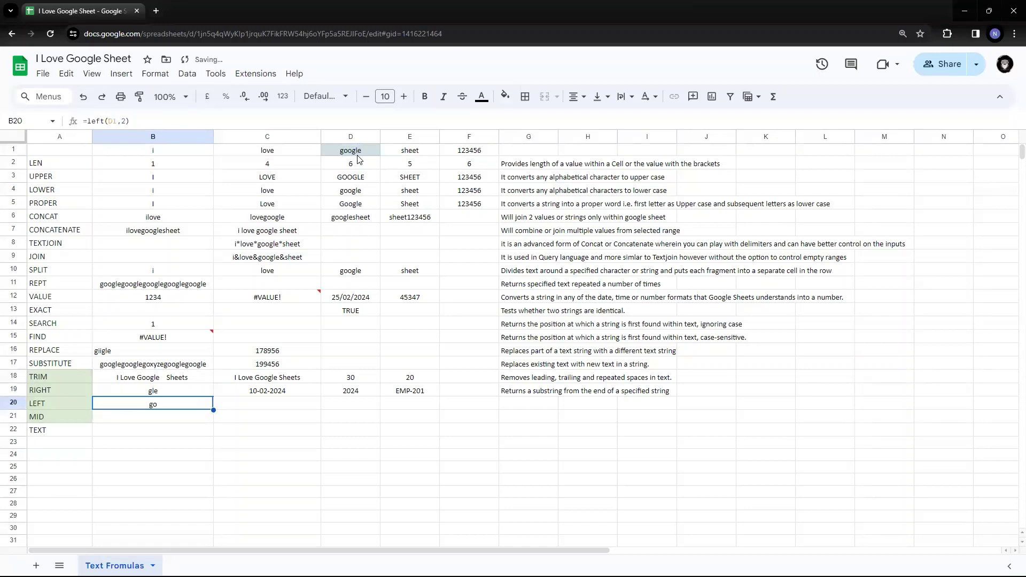
{"action": "key", "text": "Up"}
Step: Close the stray Chrome Help tab and change B19 to =right(D1,2), returning 'le'
{"action": "key", "text": "F1"}
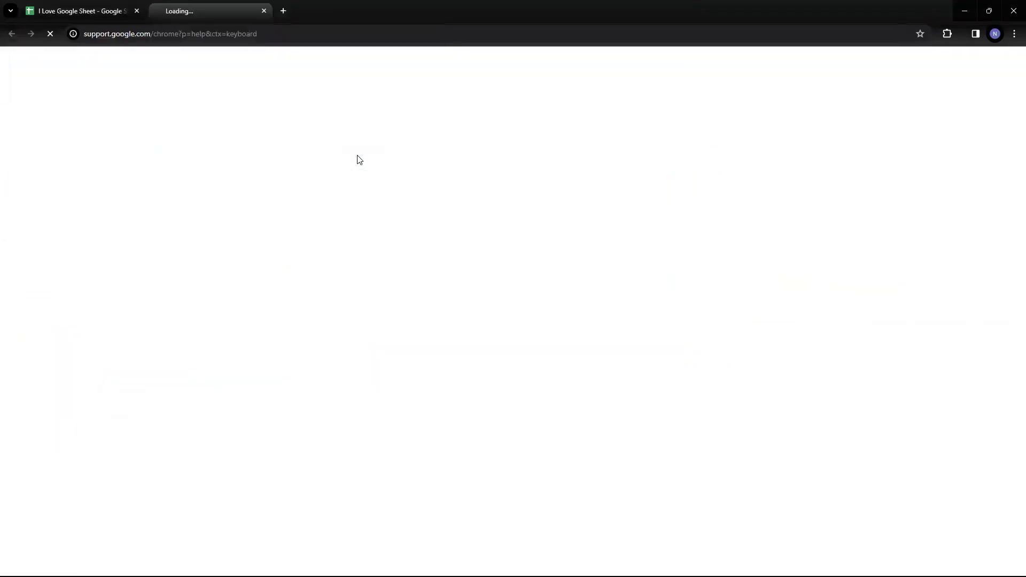
{"action": "left_click", "coordinate": [264, 11]}
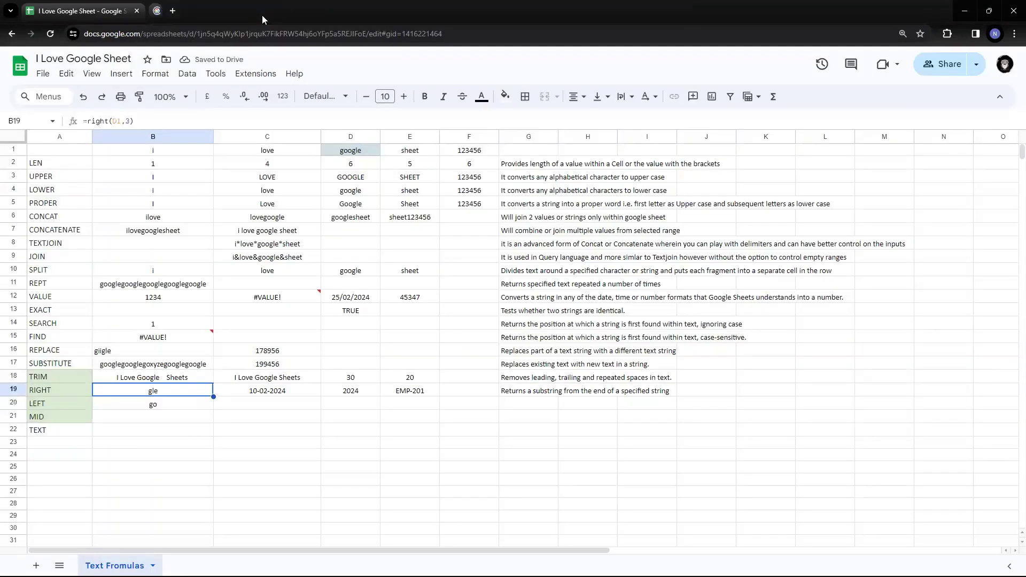
{"action": "key", "text": "F2"}
{"action": "key", "text": "Left"}
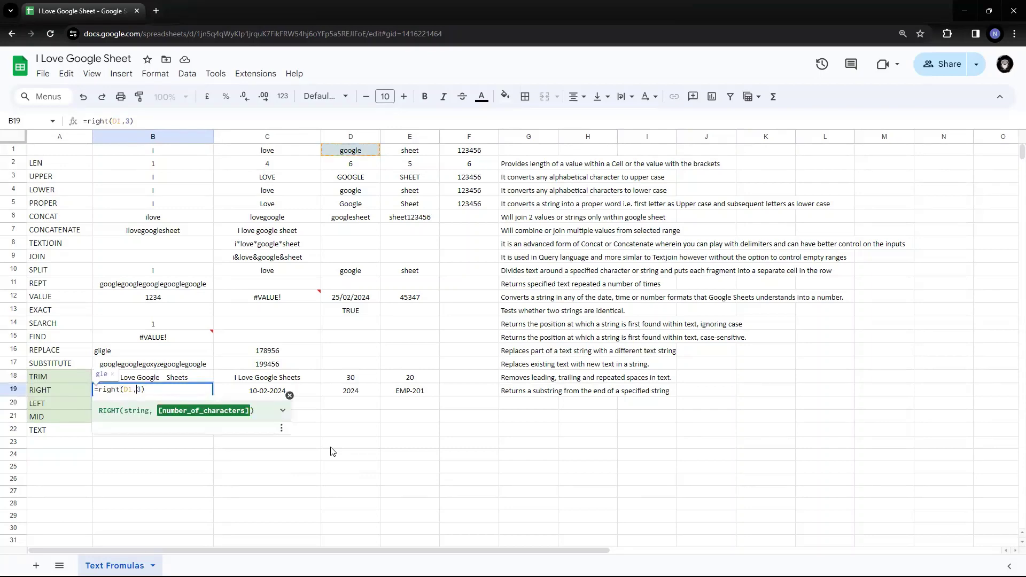
{"action": "key", "text": "BackSpace"}
{"action": "type", "text": "2"}
{"action": "key", "text": "Return"}
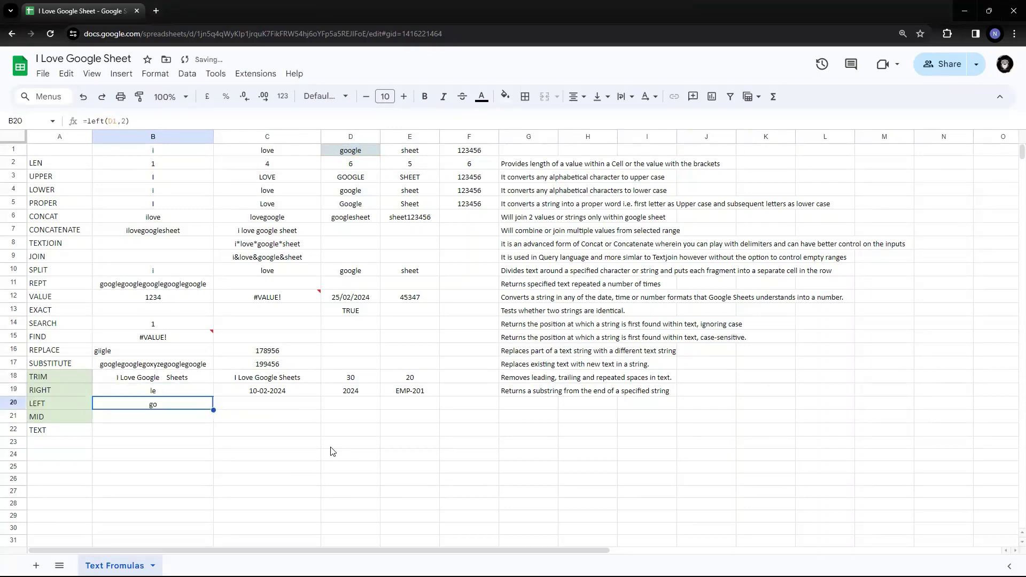
{"action": "key", "text": "Up"}
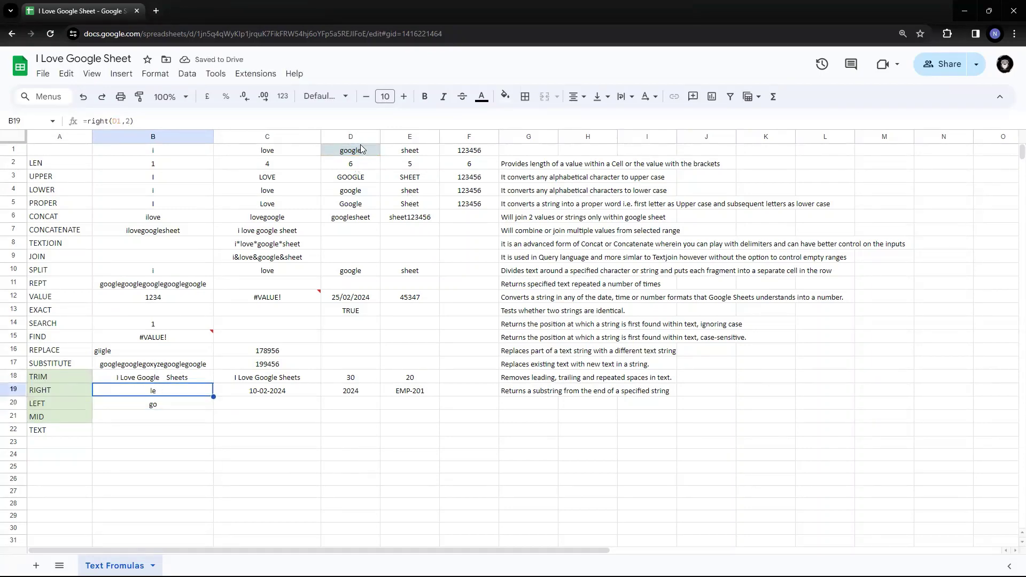
Step: Compare google in D1 with B20's LEFT result by marking its first two letters
{"action": "left_click", "coordinate": [362, 149]}
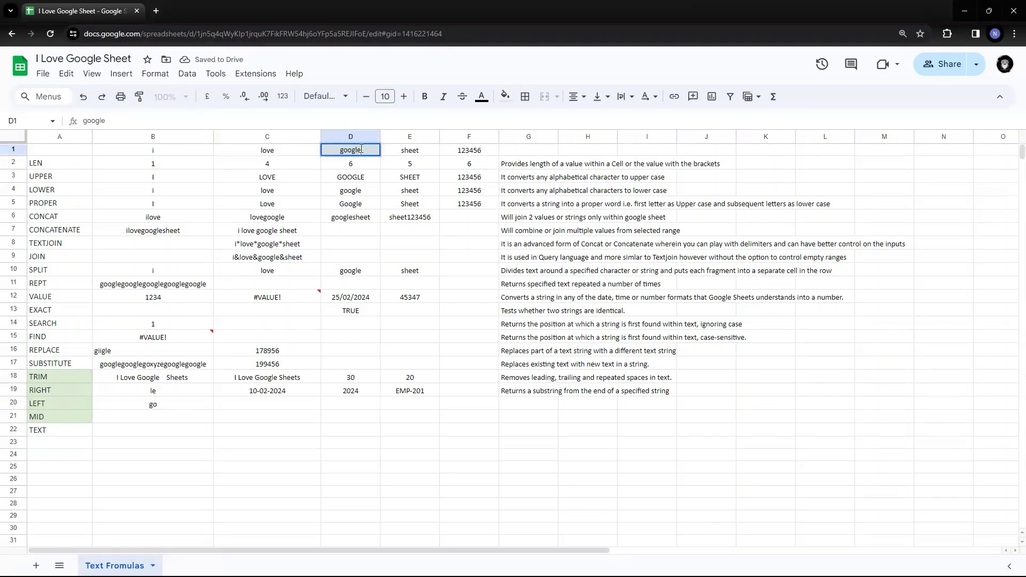
{"action": "left_click", "coordinate": [177, 407]}
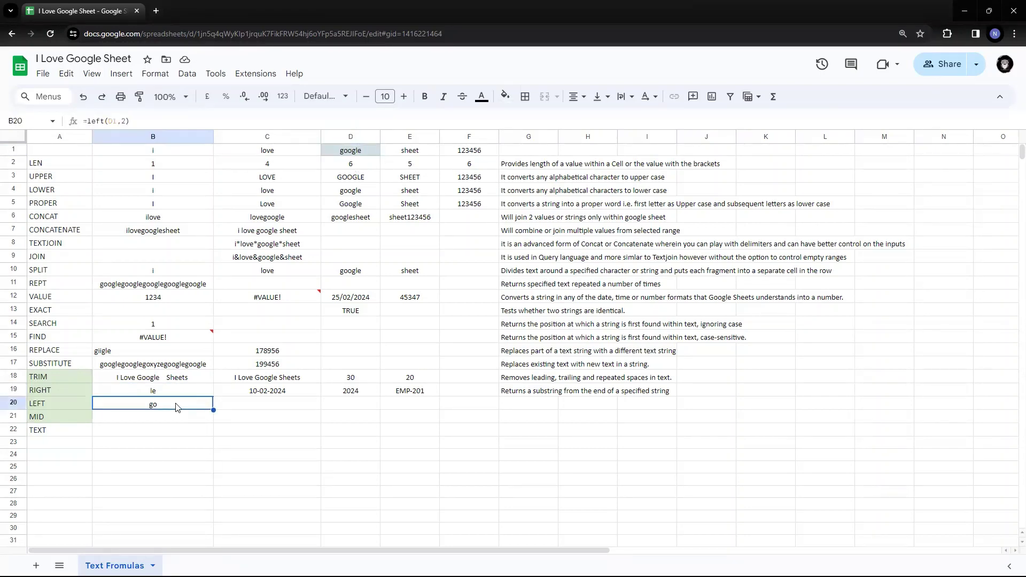
{"action": "left_click", "coordinate": [337, 154]}
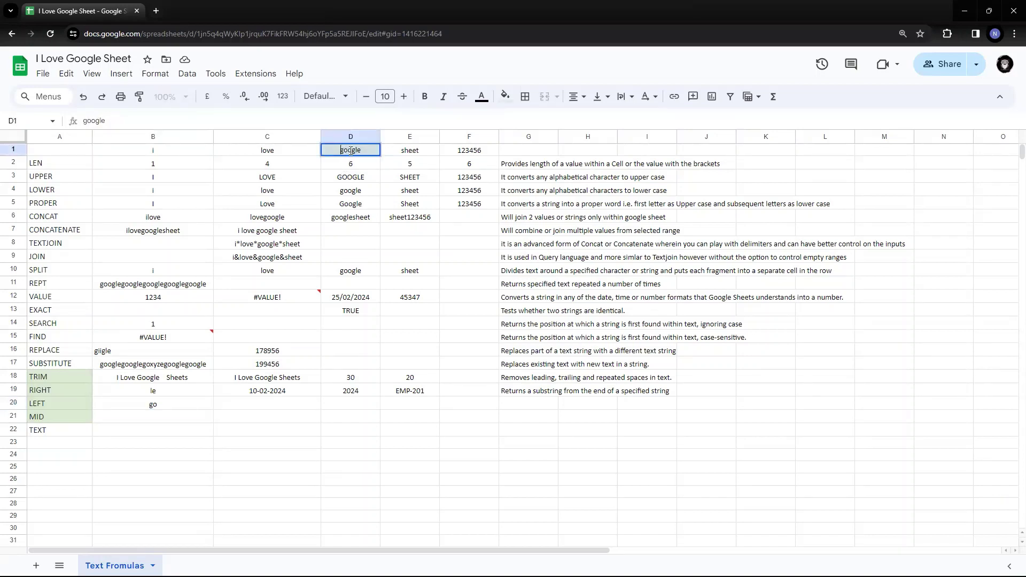
{"action": "left_click_drag", "start_coordinate": [341, 150], "coordinate": [347, 150]}
{"action": "key", "text": "Escape"}
{"action": "left_click", "coordinate": [194, 407]}
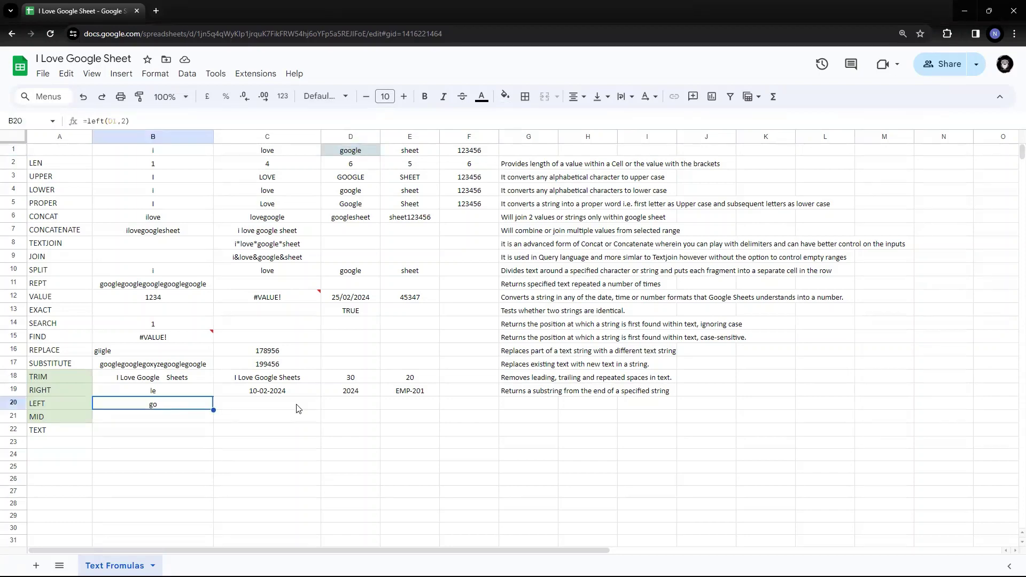
{"action": "left_click", "coordinate": [282, 408]}
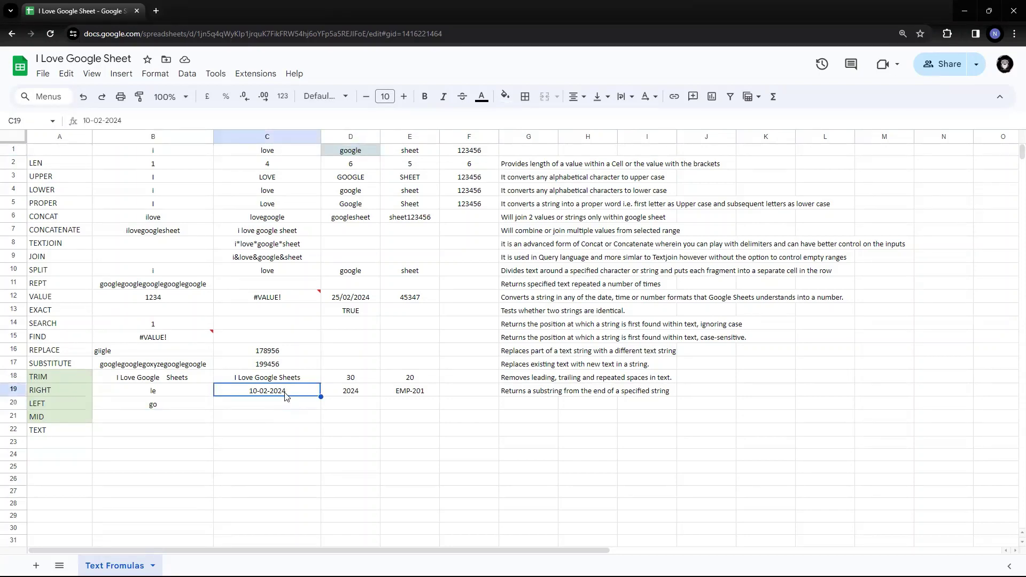
{"action": "left_click", "coordinate": [348, 407]}
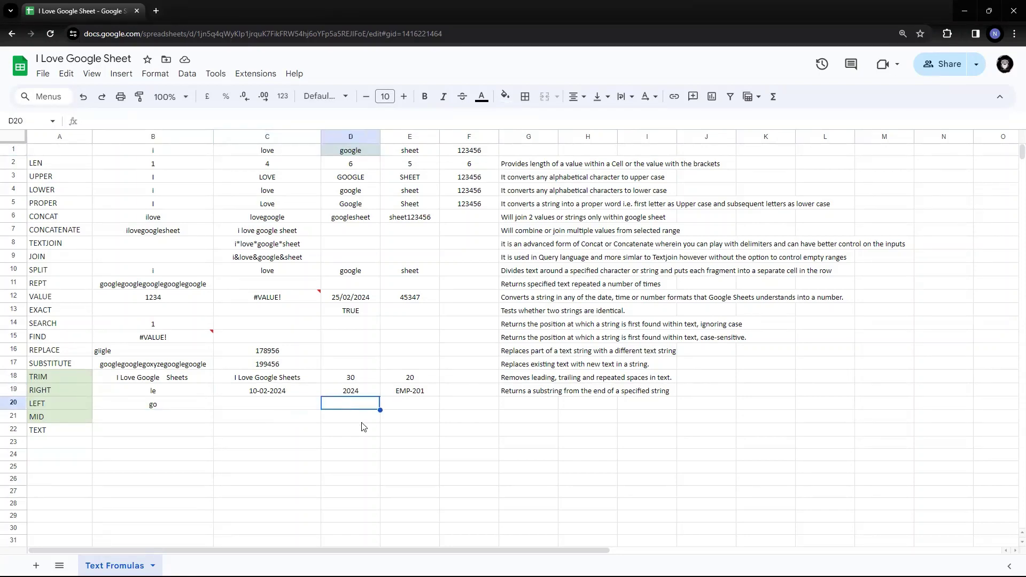
{"action": "type", "text": "="}
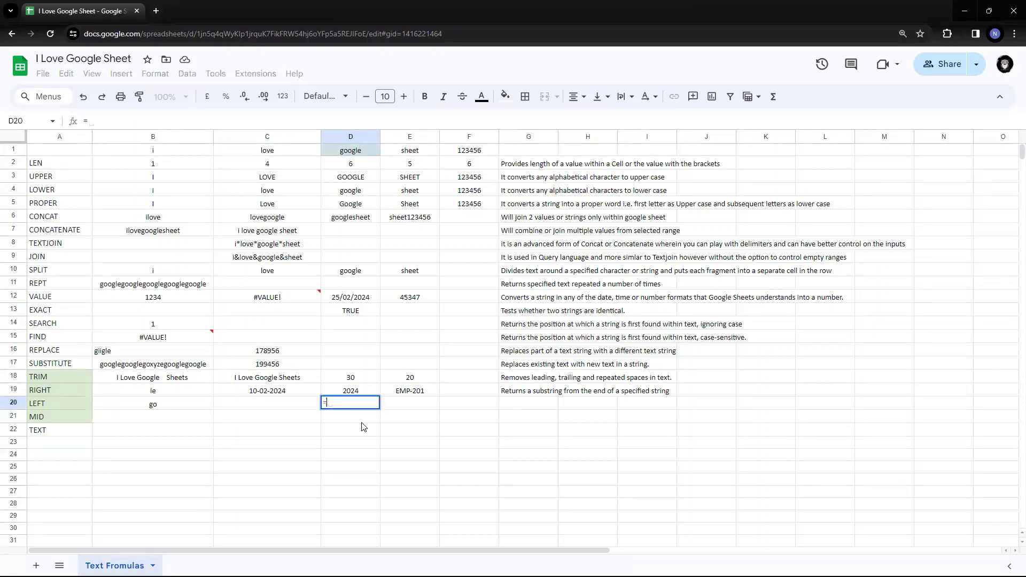
{"action": "type", "text": "le"}
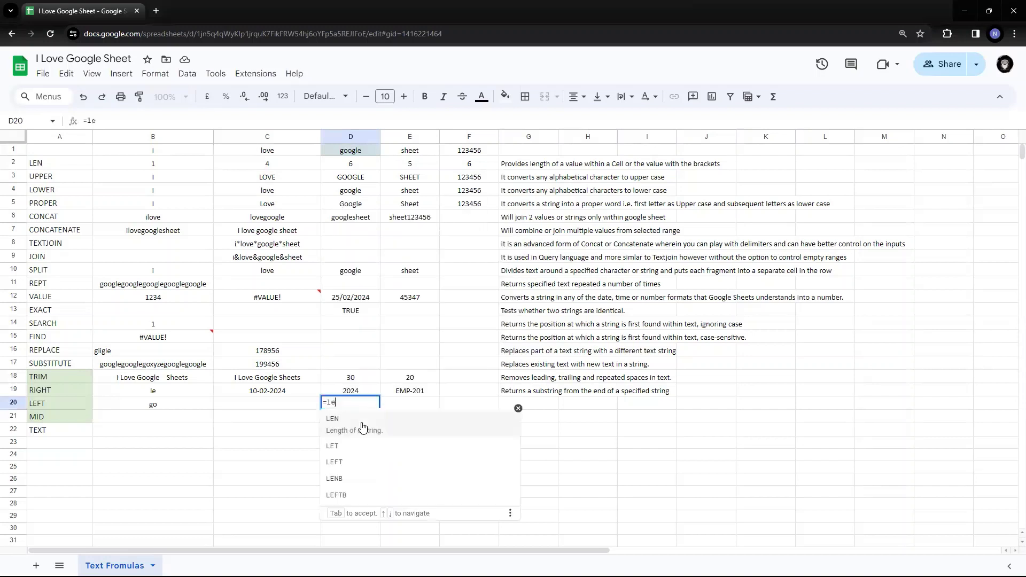
{"action": "type", "text": "ft("}
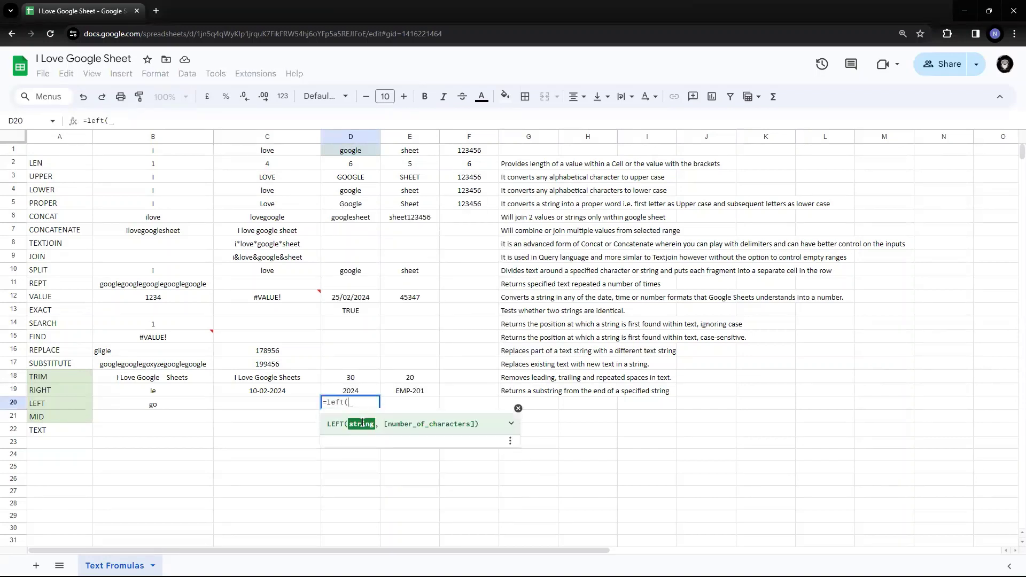
{"action": "left_click", "coordinate": [276, 397]}
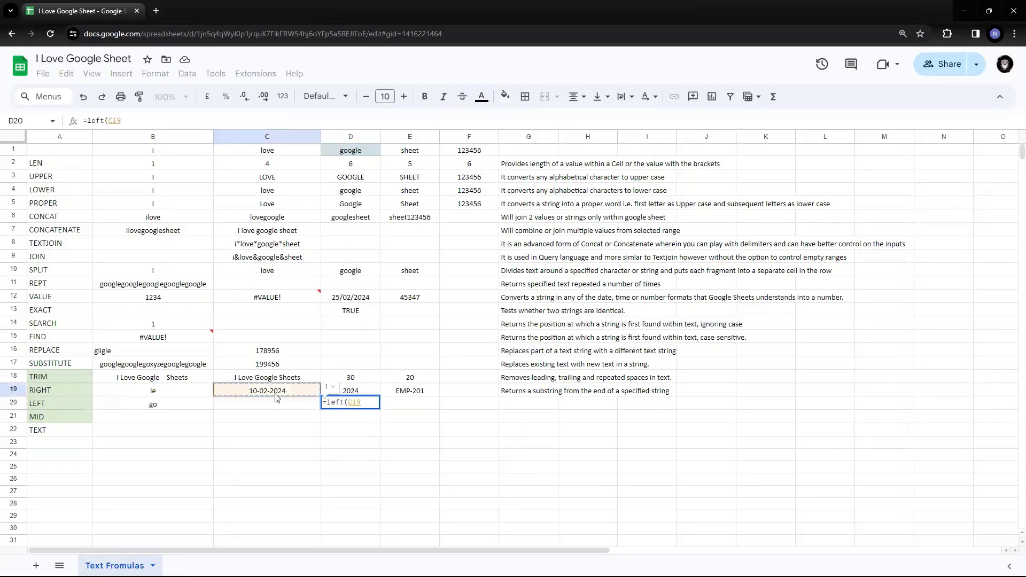
{"action": "type", "text": ","}
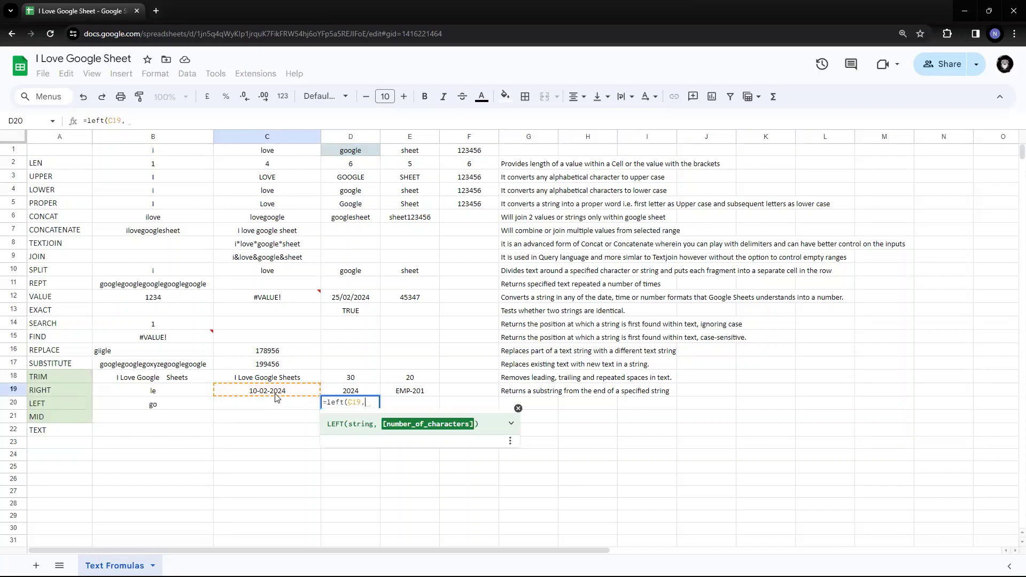
{"action": "type", "text": "2)"}
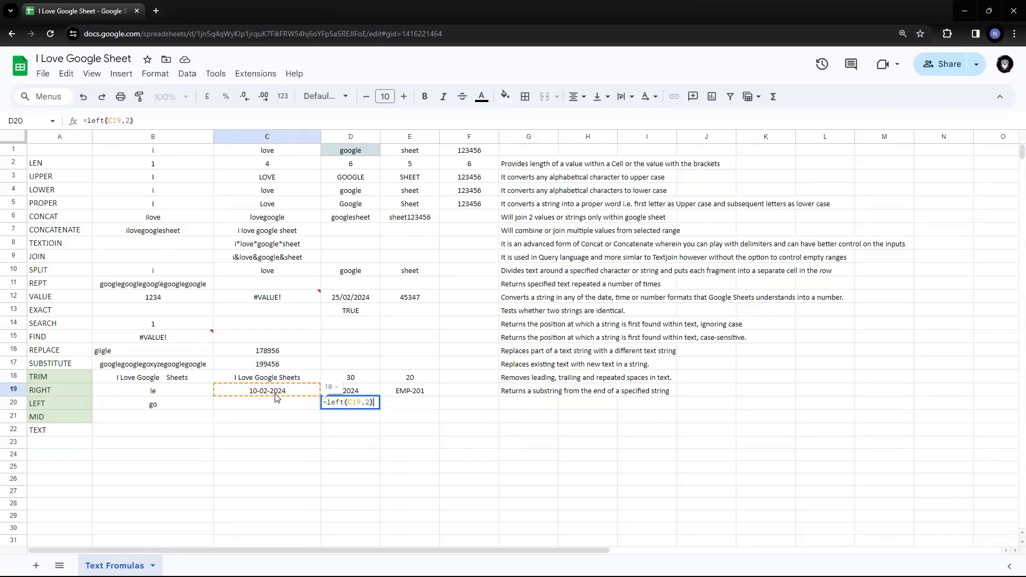
{"action": "key", "text": "Return"}
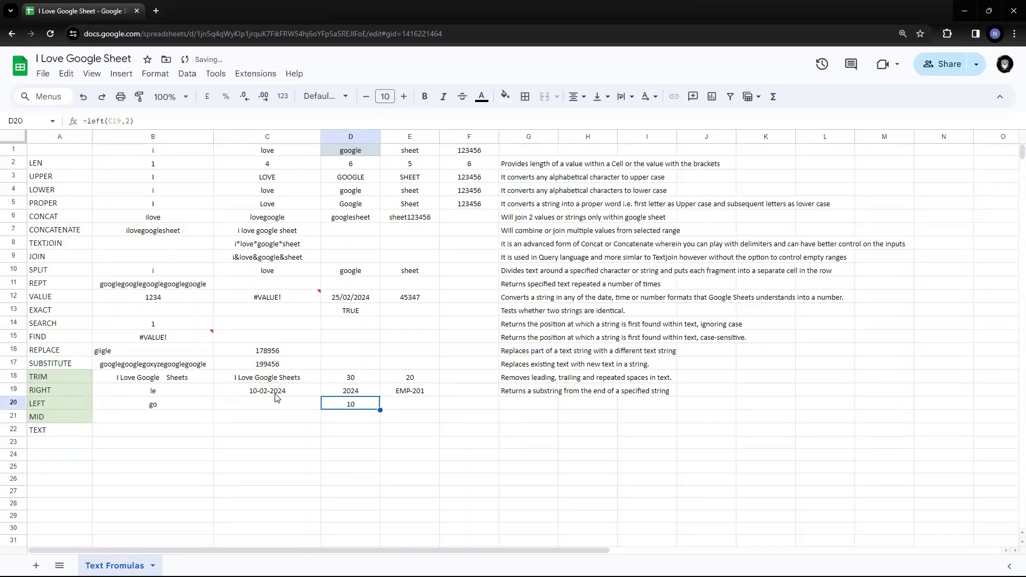
{"action": "key", "text": "Left"}
{"action": "key", "text": "Left"}
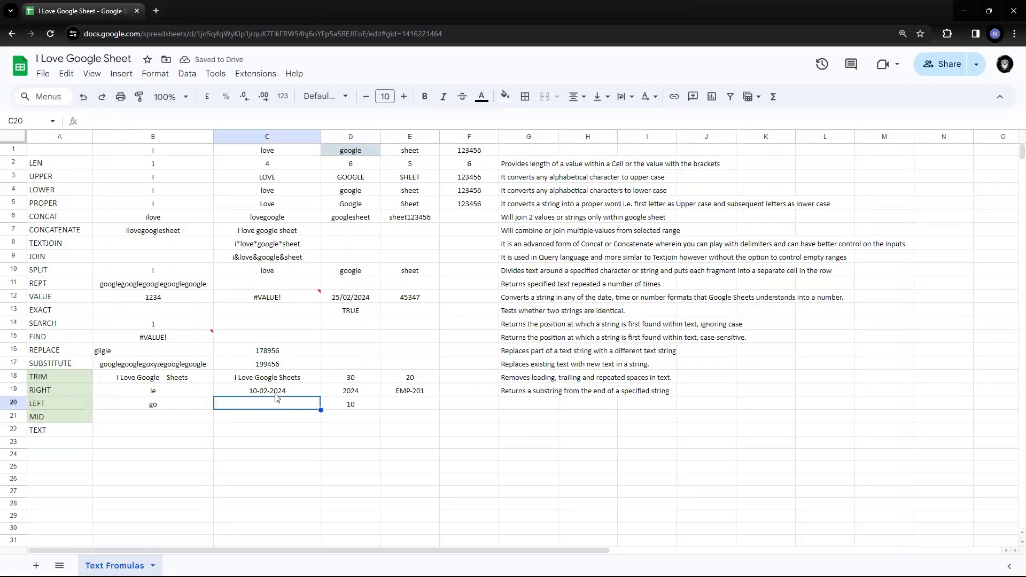
{"action": "key", "text": "Up"}
{"action": "key", "text": "Down"}
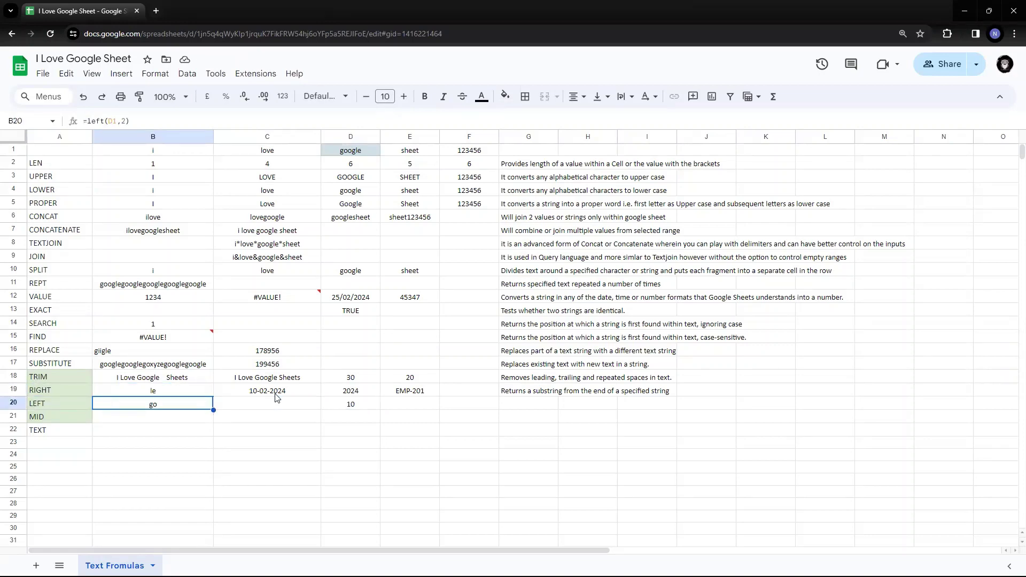
{"action": "key", "text": "Up"}
{"action": "key", "text": "Right"}
{"action": "key", "text": "Right"}
{"action": "key", "text": "Right"}
{"action": "key", "text": "Left"}
{"action": "key", "text": "Left"}
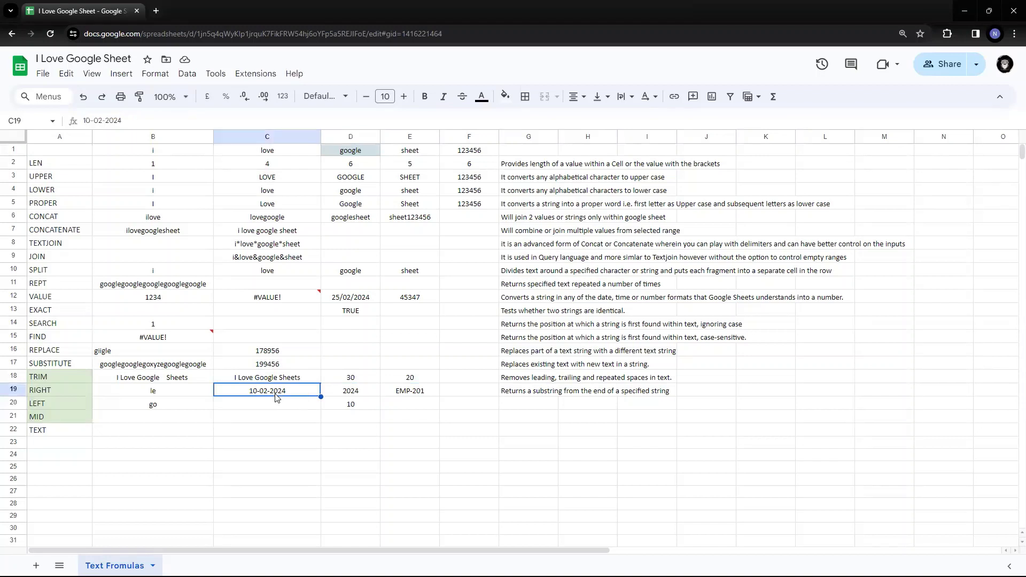
{"action": "key", "text": "Left"}
{"action": "key", "text": "Down"}
{"action": "key", "text": "Right"}
{"action": "key", "text": "Right"}
{"action": "key", "text": "Up"}
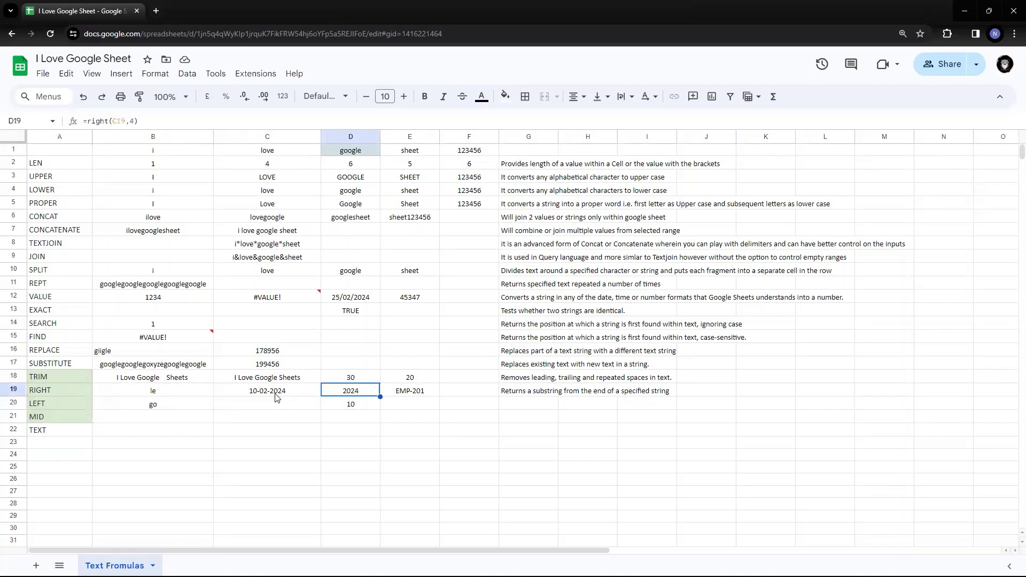
{"action": "key", "text": "Down"}
{"action": "key", "text": "Left"}
{"action": "key", "text": "Left"}
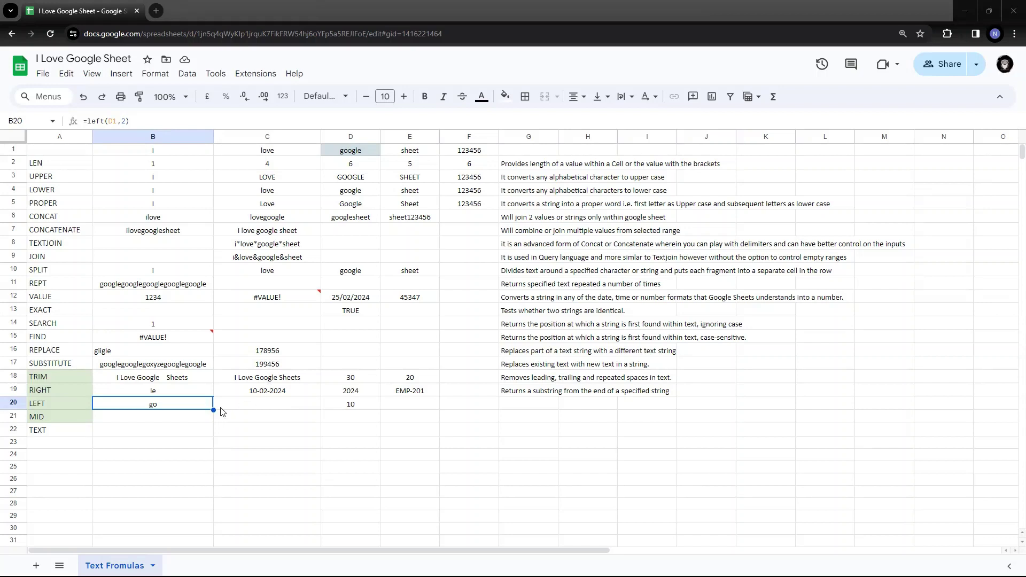
{"action": "left_click", "coordinate": [181, 420]}
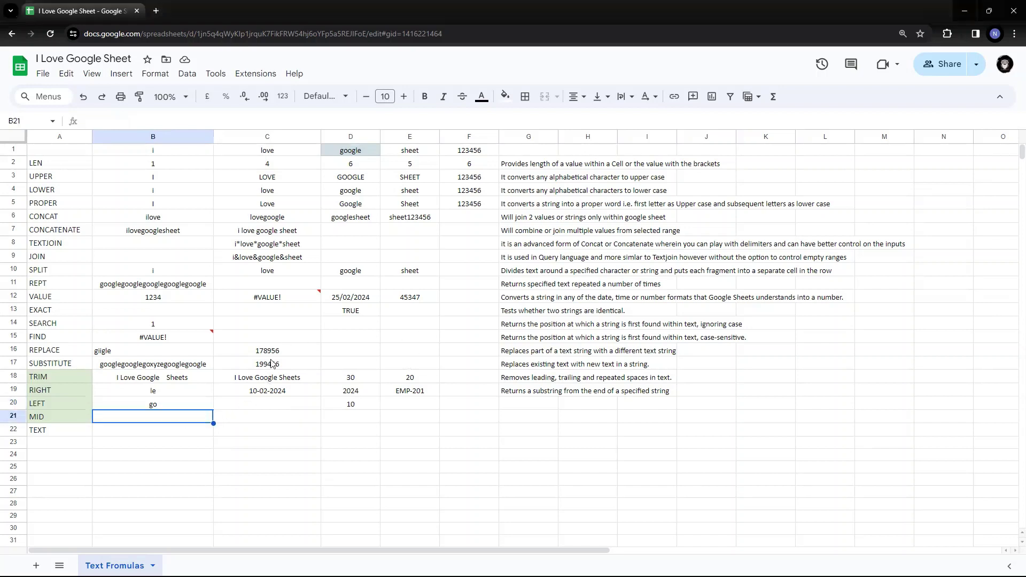
{"action": "left_click", "coordinate": [177, 391]}
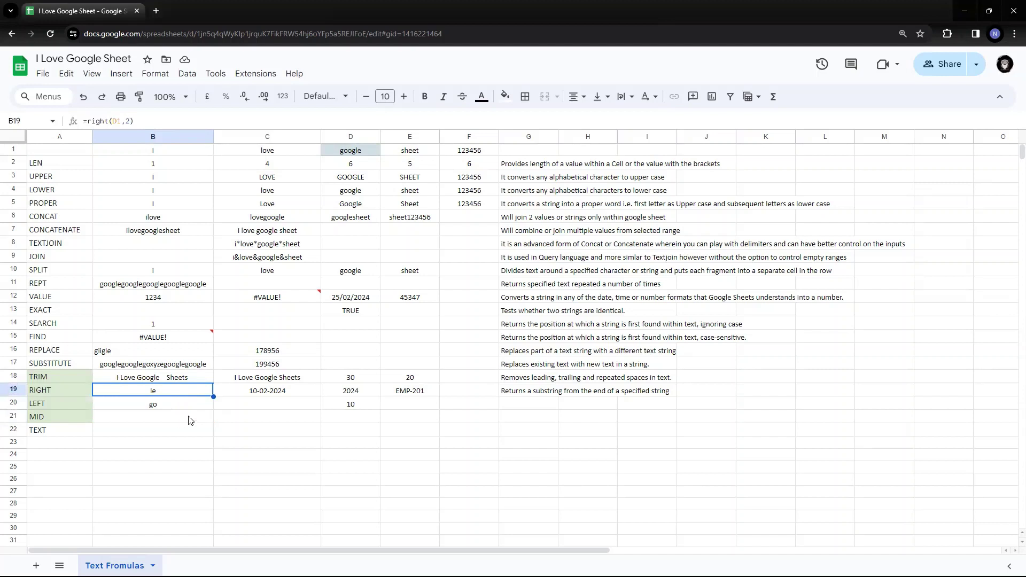
{"action": "left_click", "coordinate": [158, 405]}
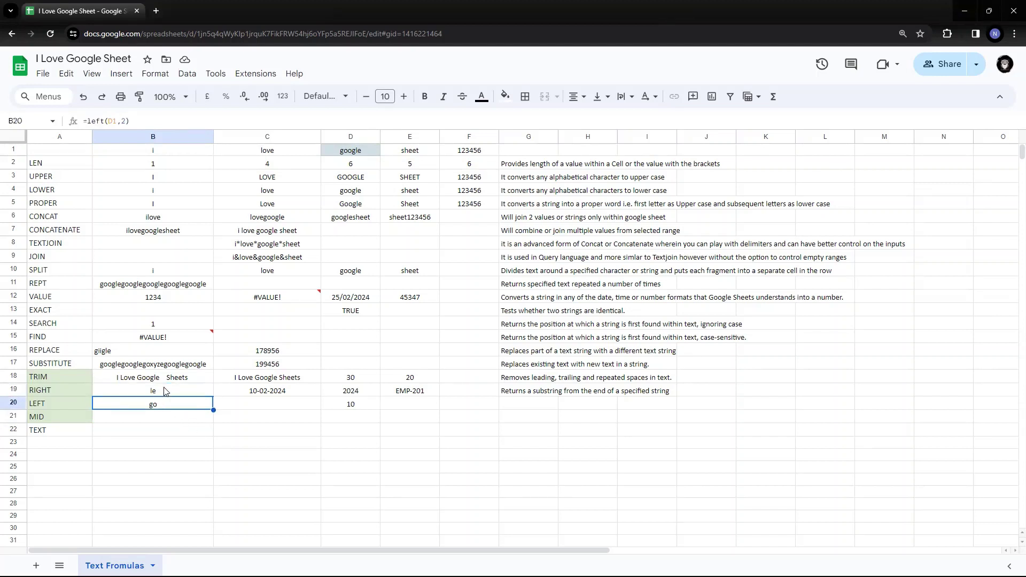
{"action": "left_click", "coordinate": [165, 391]}
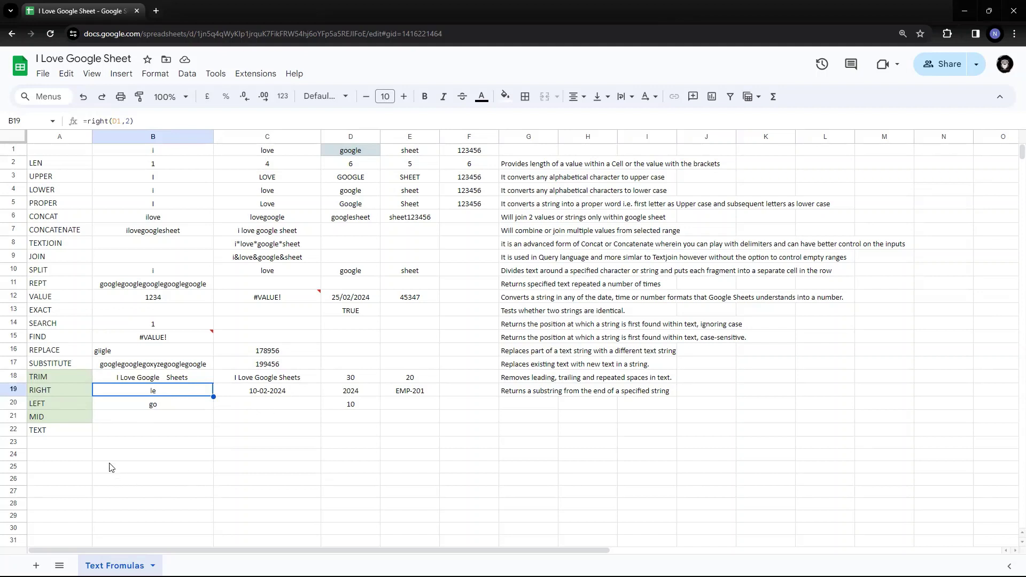
{"action": "left_click", "coordinate": [81, 419]}
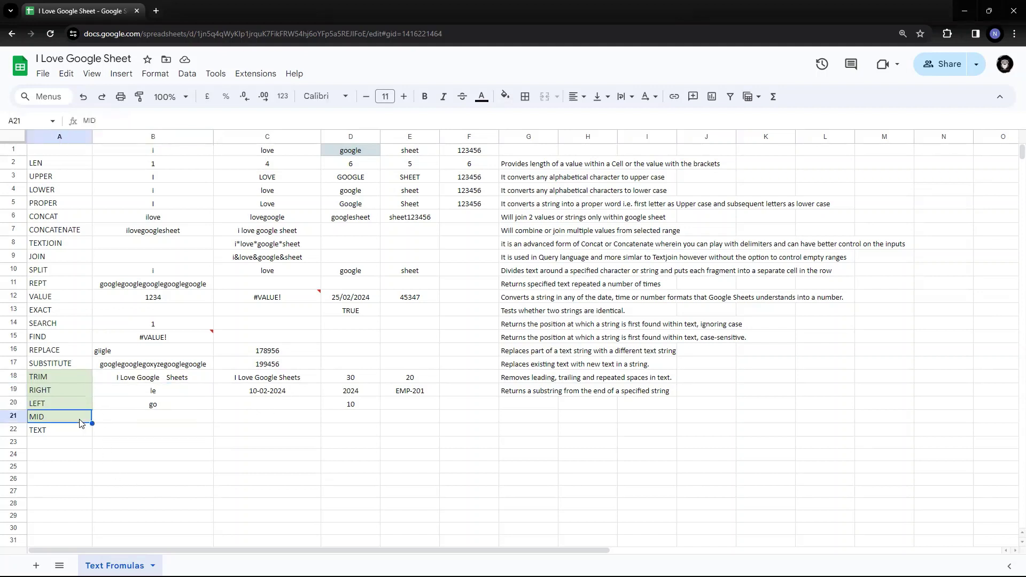
{"action": "left_click", "coordinate": [145, 421]}
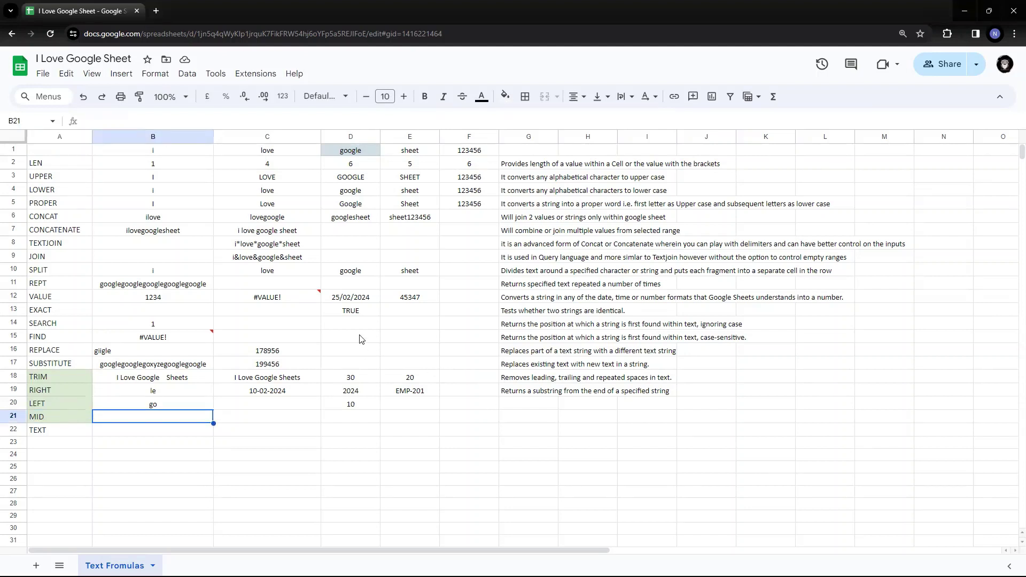
Step: Type the MID formula =mid(D1,3,2) in B21 to extract 'og' from google
{"action": "type", "text": "=mid"}
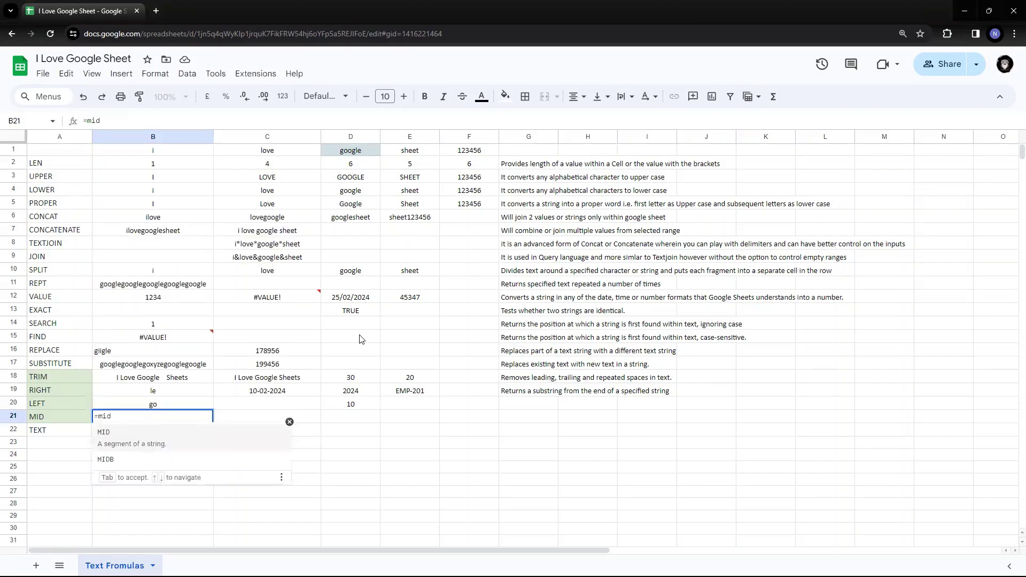
{"action": "type", "text": "("}
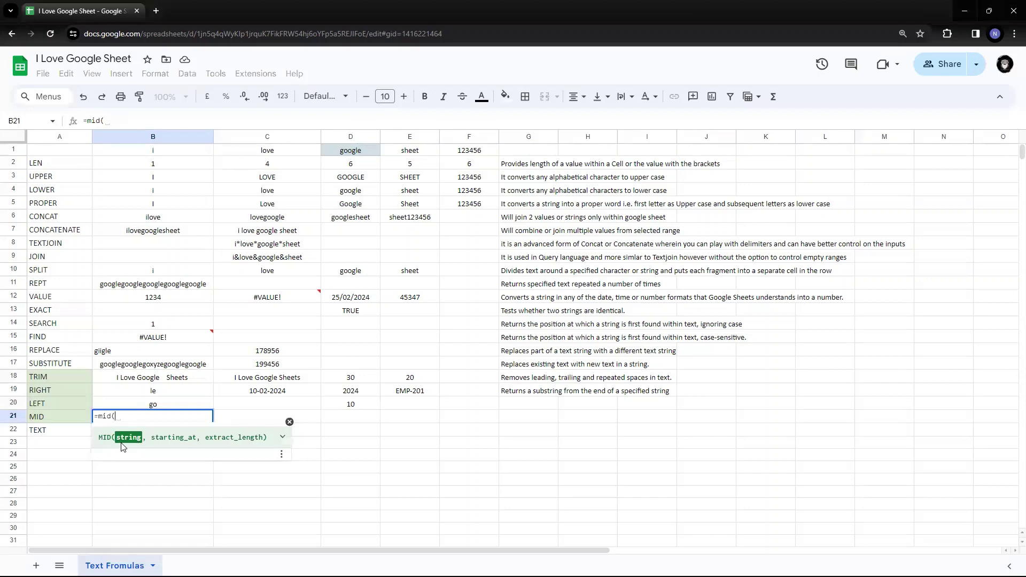
{"action": "left_click", "coordinate": [348, 154]}
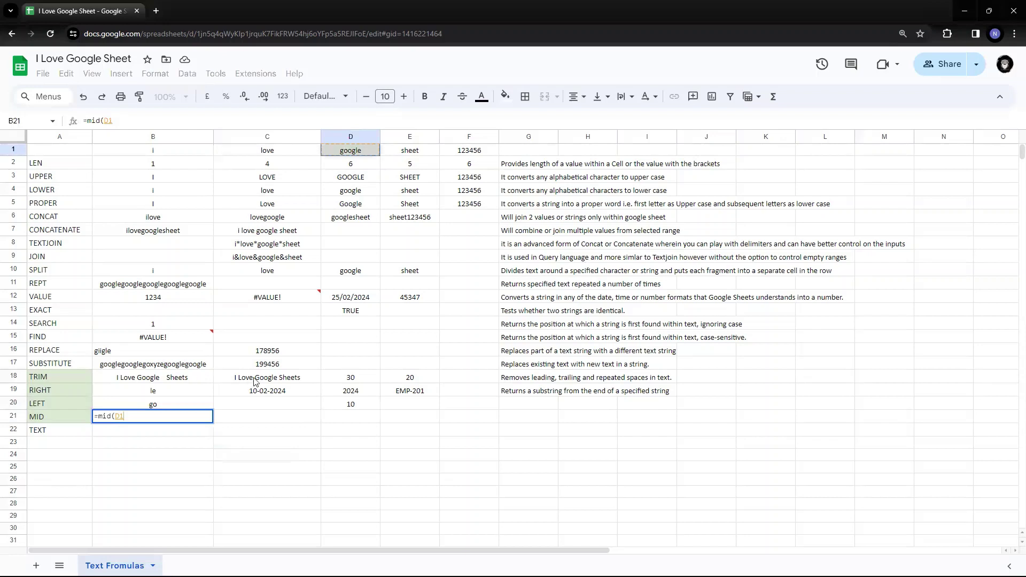
{"action": "type", "text": ","}
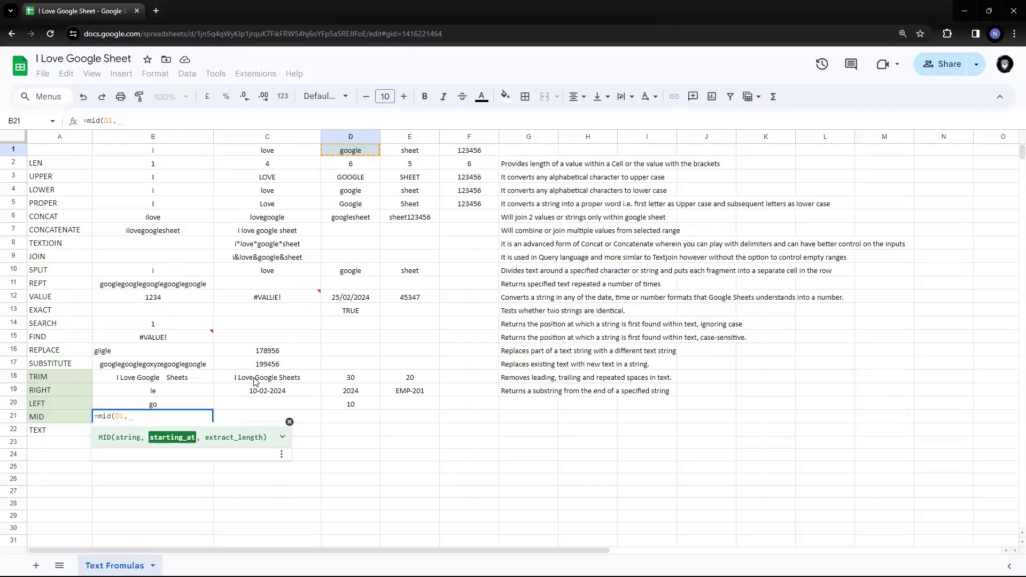
{"action": "type", "text": "3"}
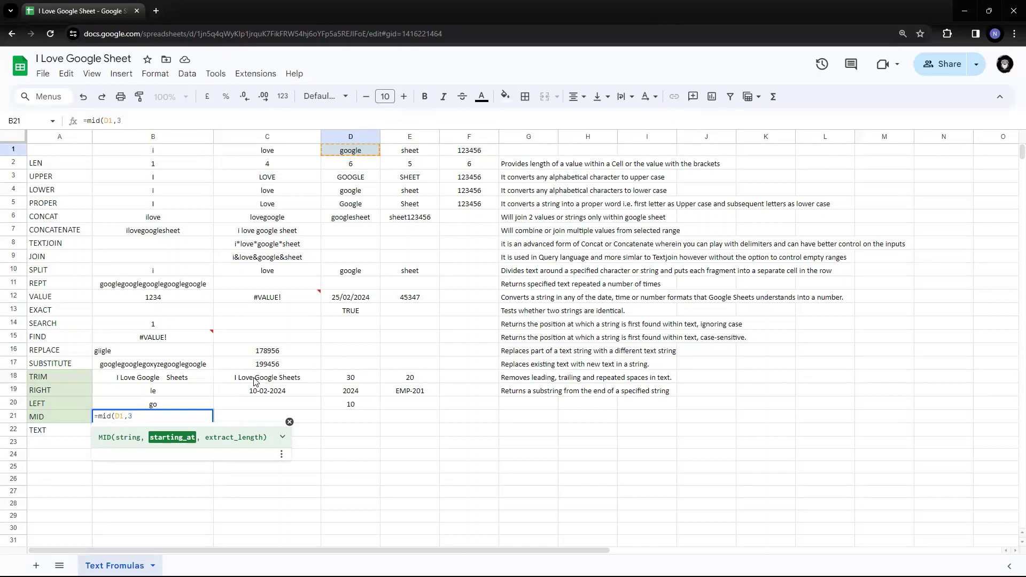
{"action": "type", "text": ","}
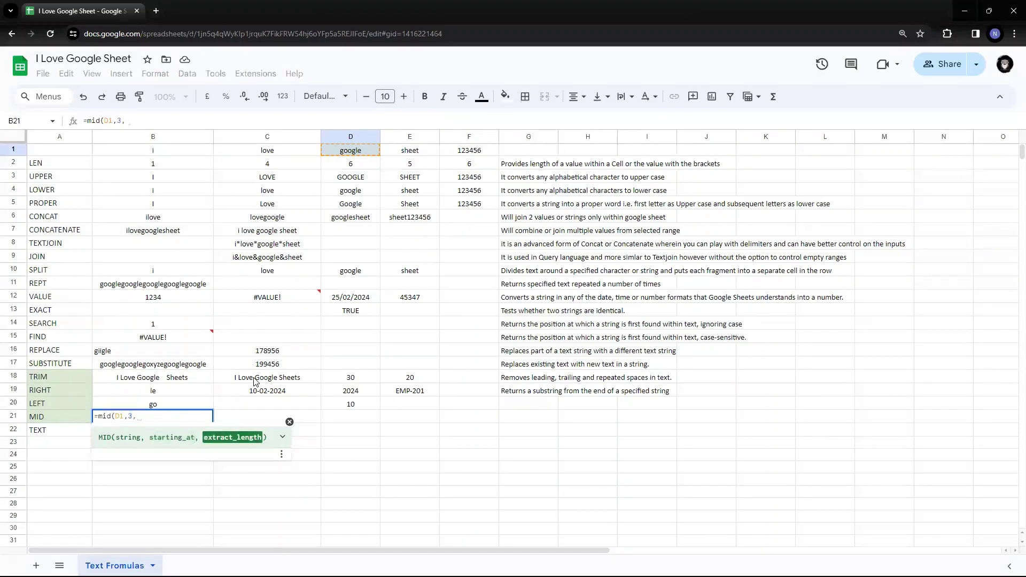
{"action": "type", "text": "2"}
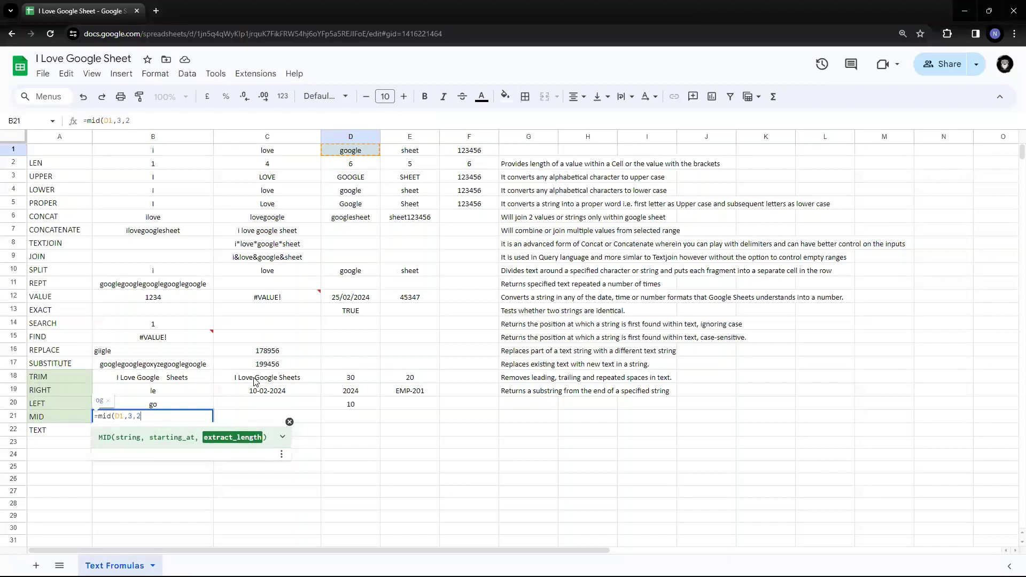
{"action": "type", "text": ")"}
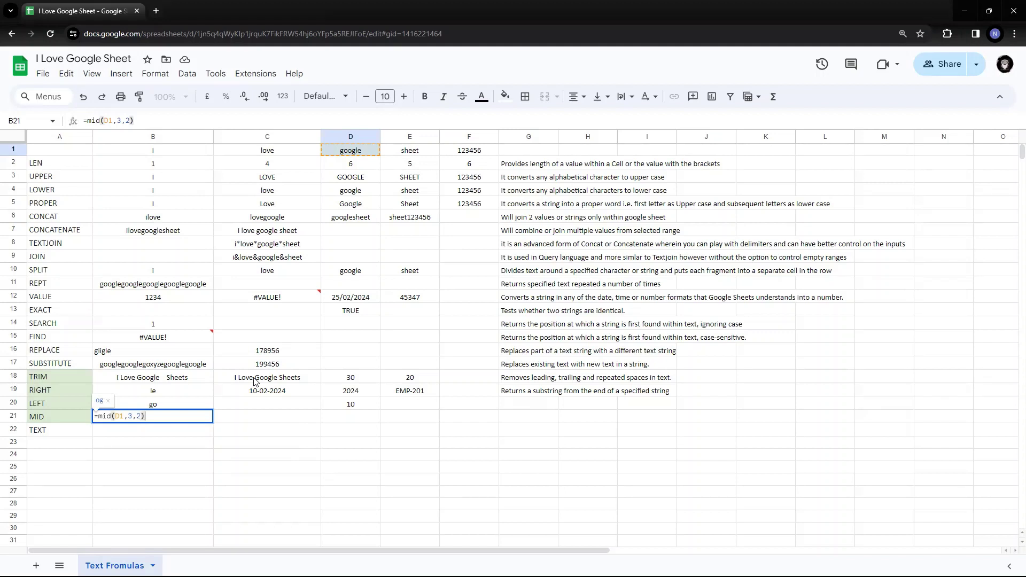
{"action": "key", "text": "Return"}
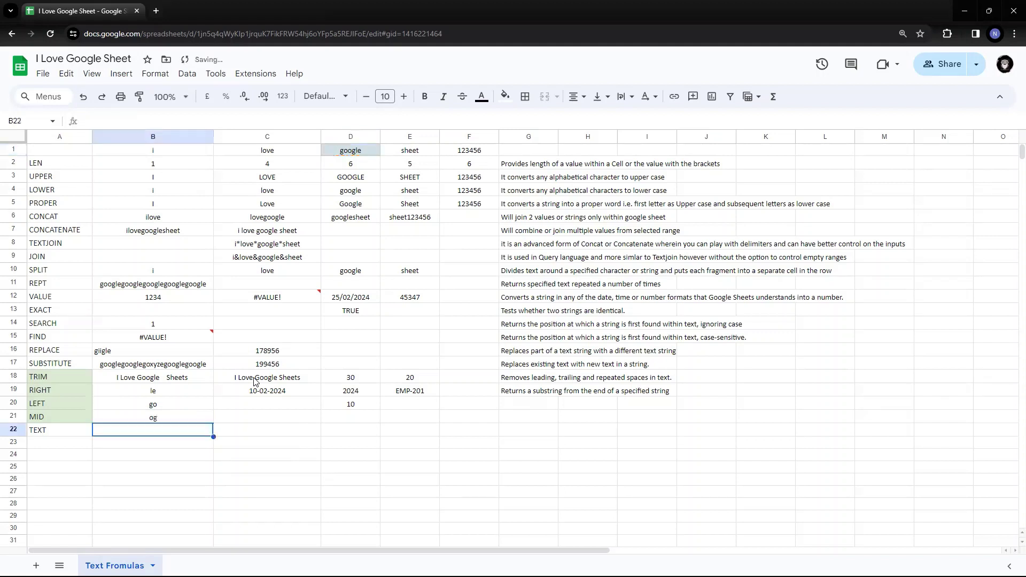
{"action": "key", "text": "Up"}
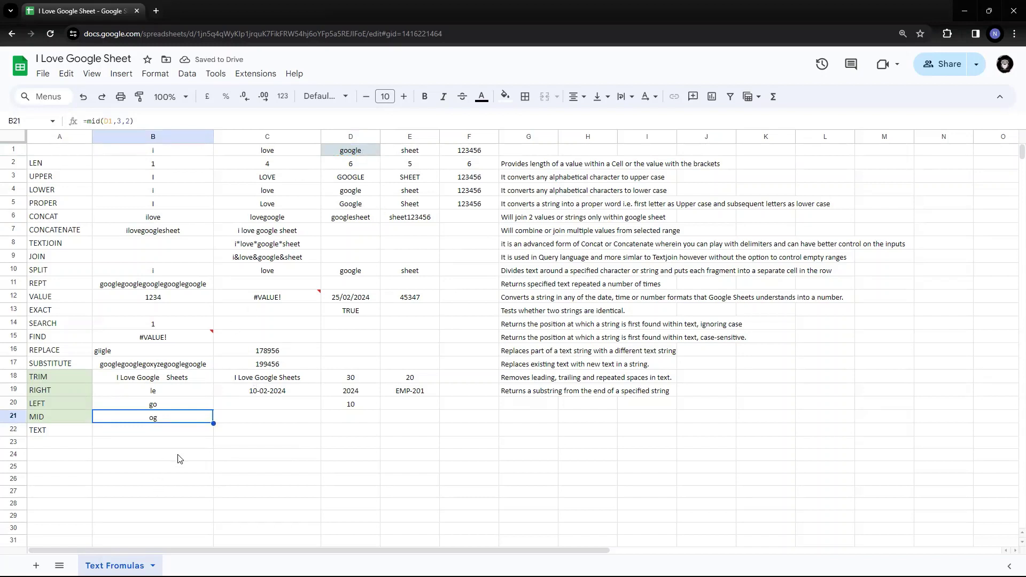
{"action": "key", "text": "F2"}
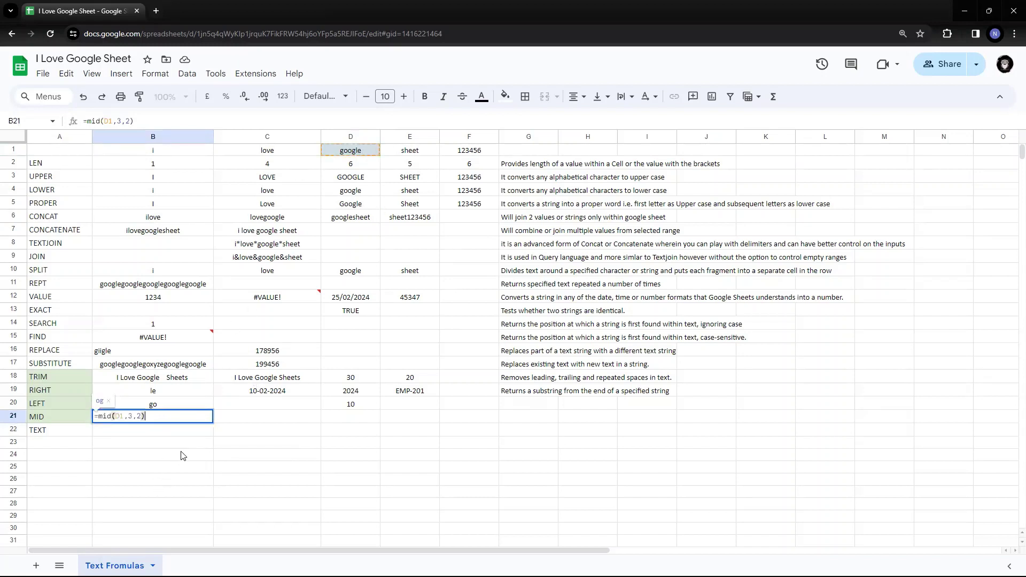
{"action": "double_click", "coordinate": [118, 416]}
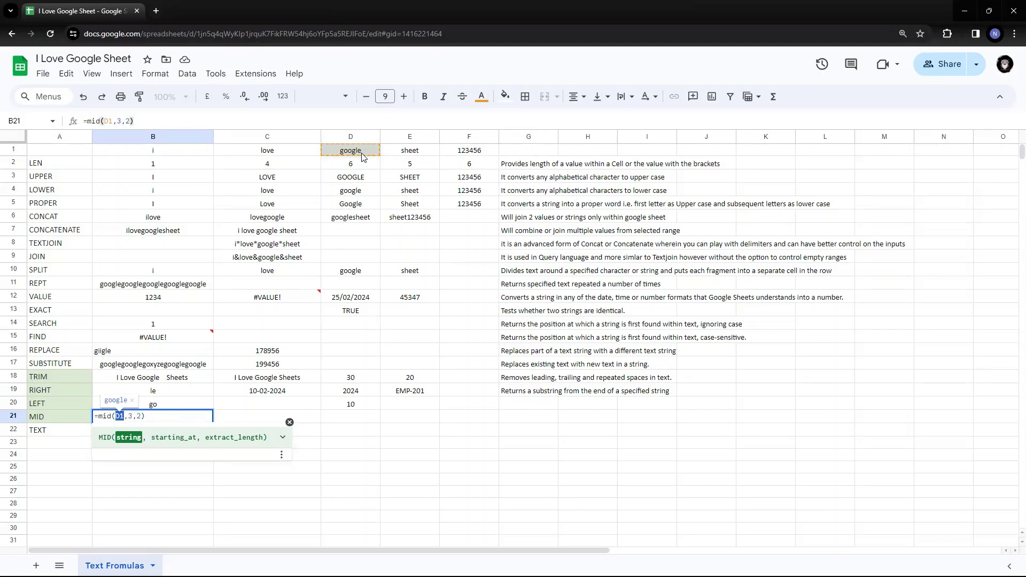
{"action": "key", "text": "Return"}
{"action": "left_click", "coordinate": [348, 151]}
{"action": "double_click", "coordinate": [348, 151]}
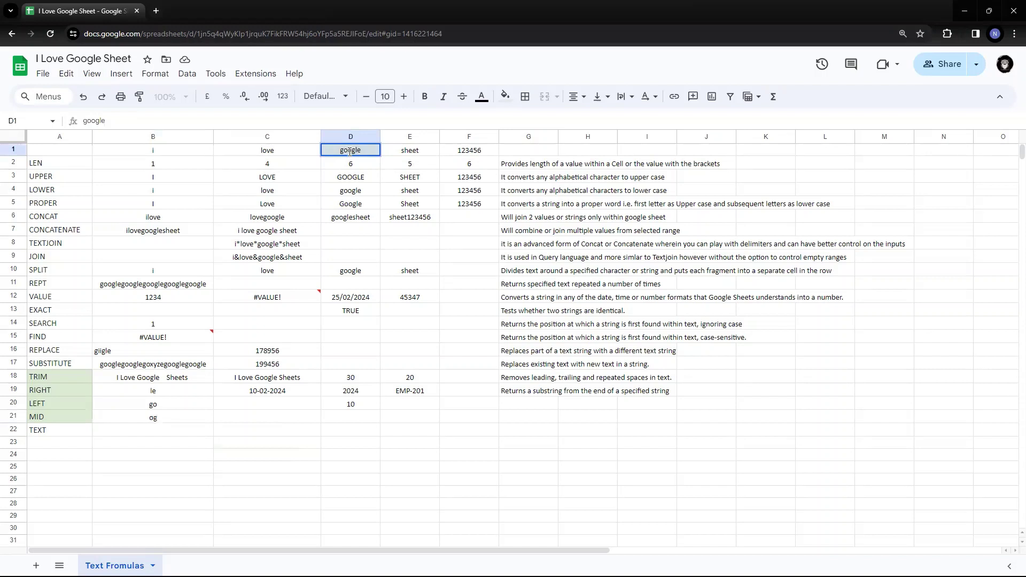
{"action": "left_click_drag", "start_coordinate": [347, 151], "coordinate": [356, 152]}
{"action": "left_click", "coordinate": [181, 422]}
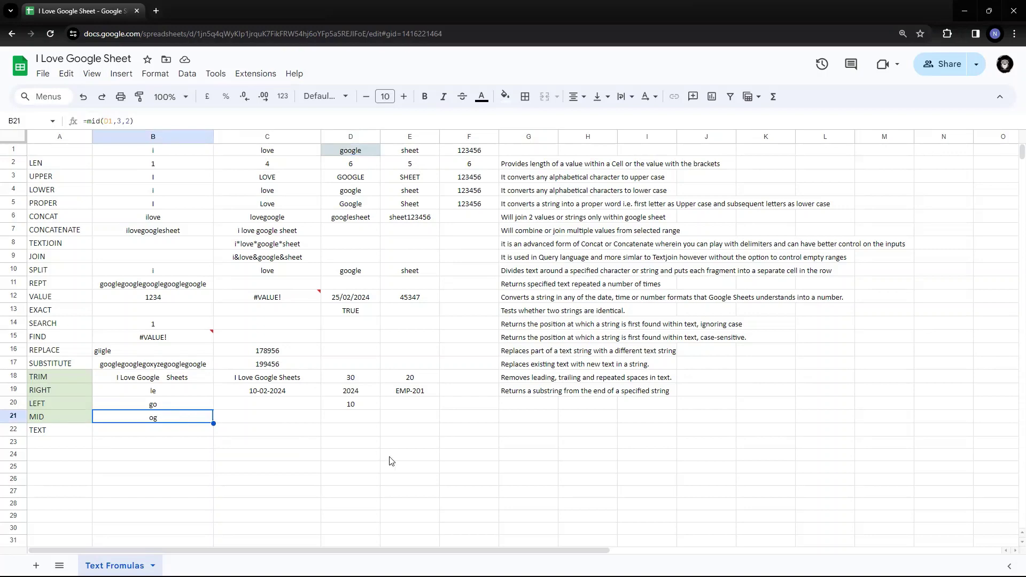
Step: Start a MID formula in D21, cancel it, and inspect the date 10-02-2024 in C19
{"action": "key", "text": "Right"}
{"action": "key", "text": "Right"}
{"action": "key", "text": "Right"}
{"action": "key", "text": "Left"}
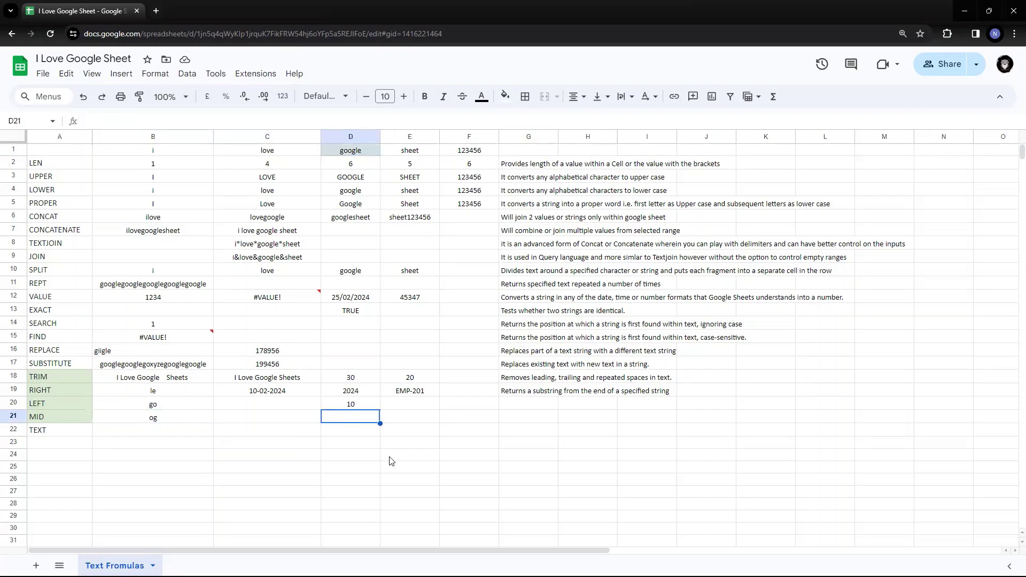
{"action": "type", "text": "="}
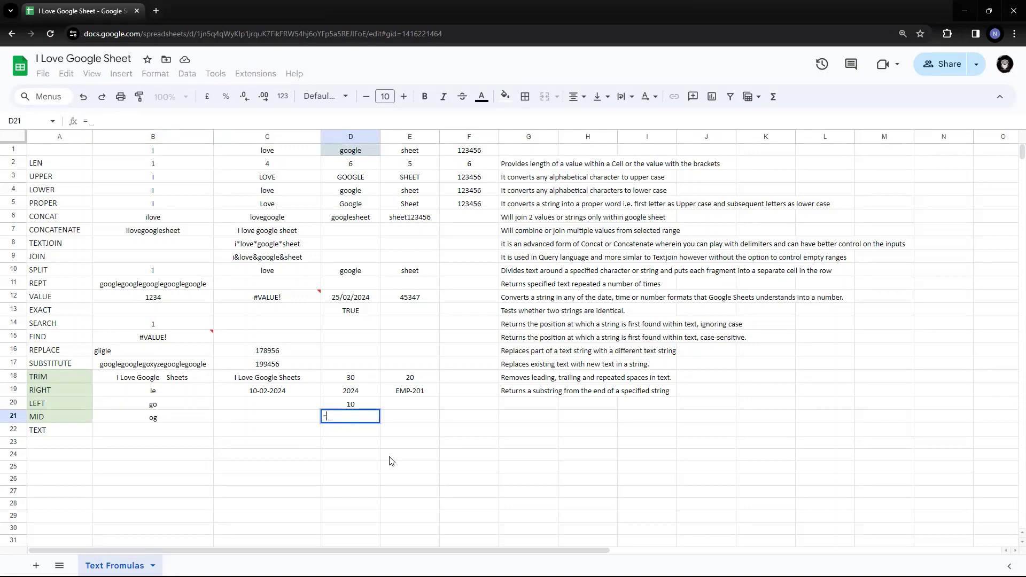
{"action": "type", "text": "mid("}
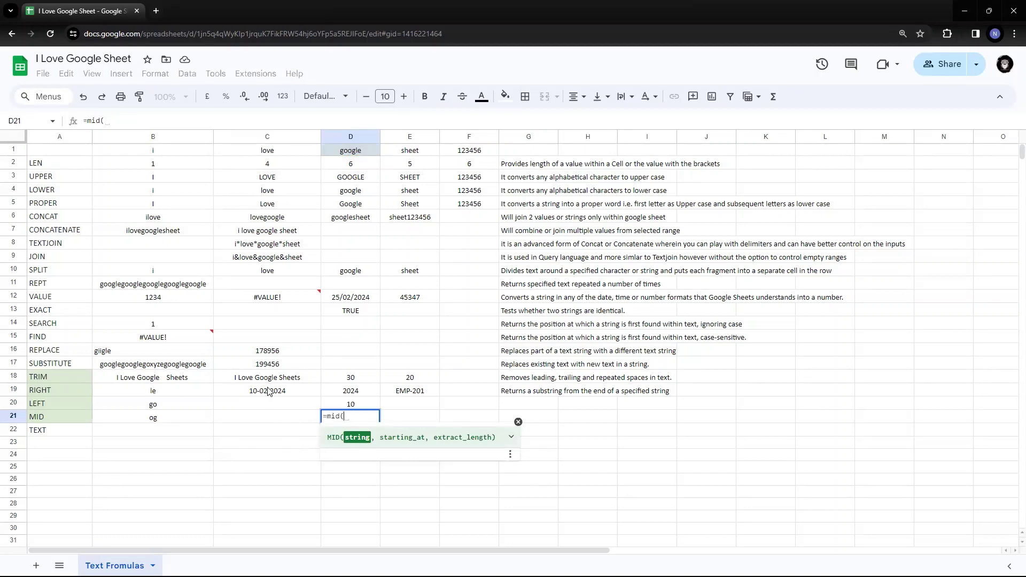
{"action": "left_click", "coordinate": [287, 396]}
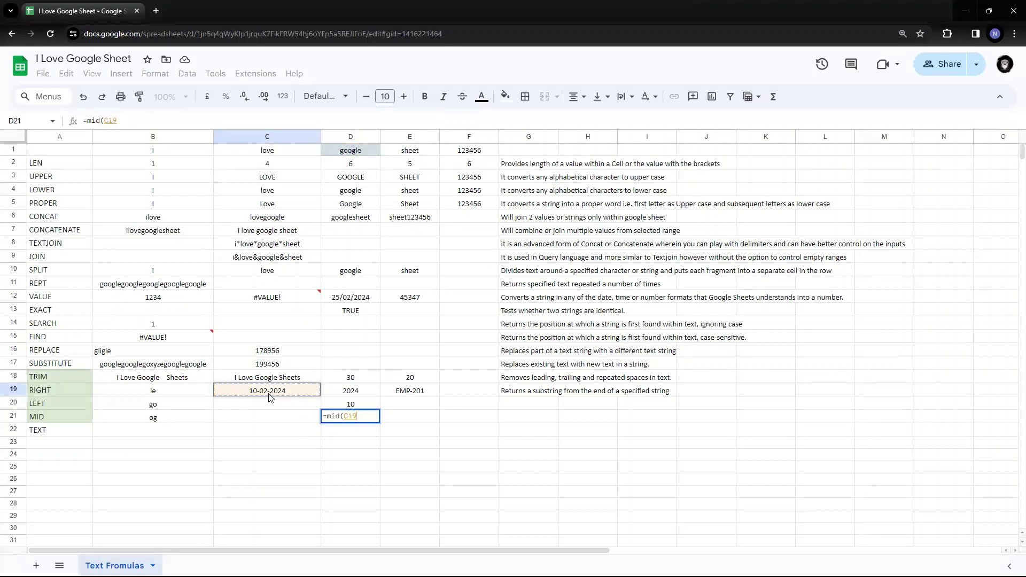
{"action": "type", "text": ","}
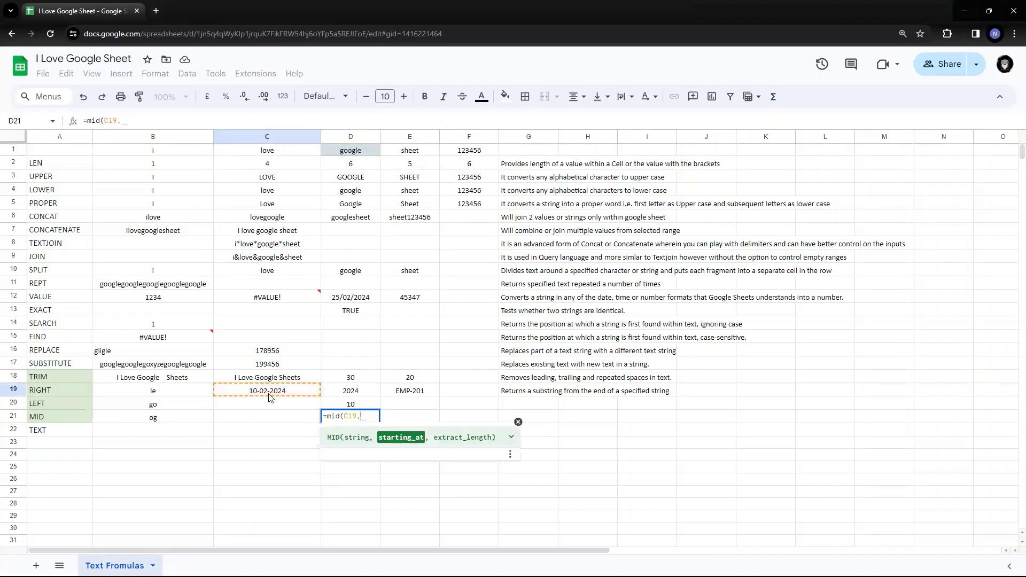
{"action": "key", "text": "Escape"}
{"action": "double_click", "coordinate": [251, 390]}
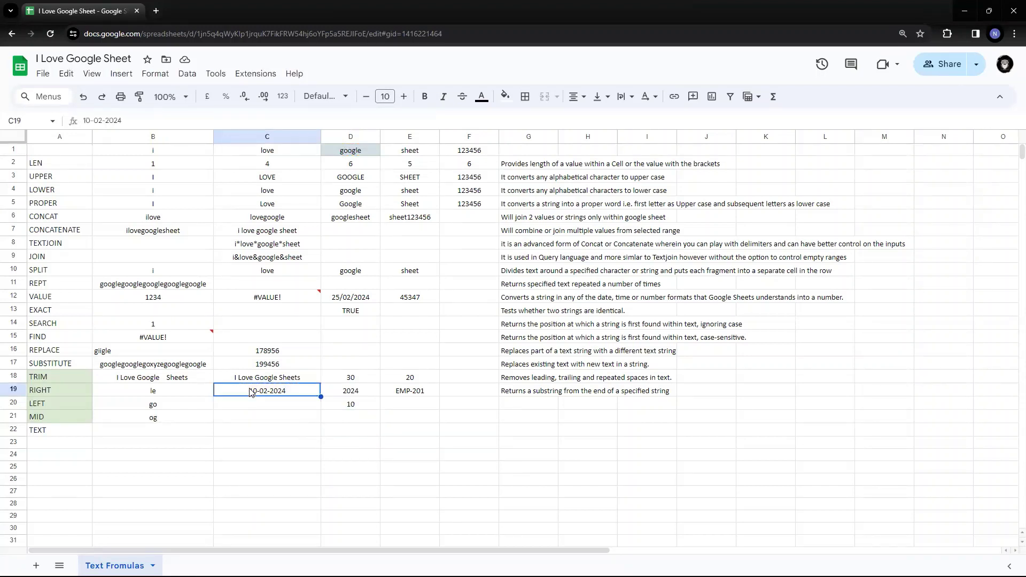
{"action": "left_click_drag", "start_coordinate": [249, 390], "coordinate": [266, 390]}
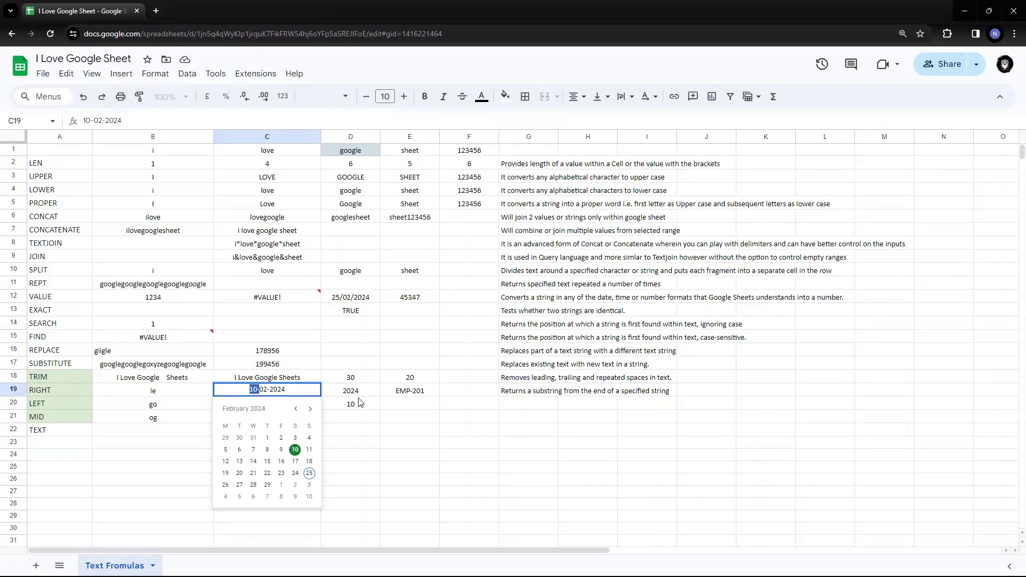
Step: Enter =mid(C19,4,2) in D21 to return 02, dismissing the auto-fill suggestion
{"action": "left_click", "coordinate": [363, 419]}
{"action": "type", "text": "="}
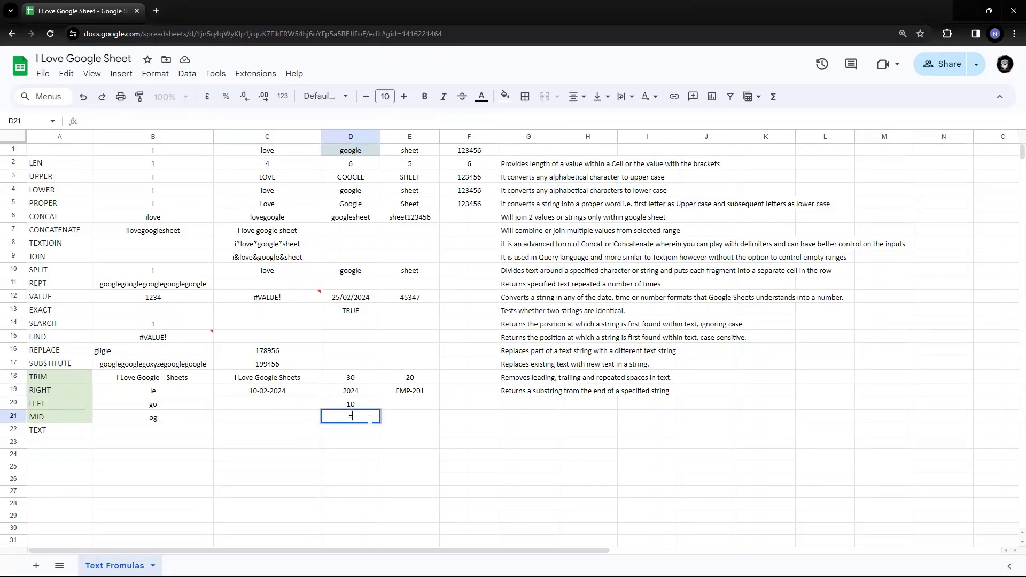
{"action": "type", "text": "mid("}
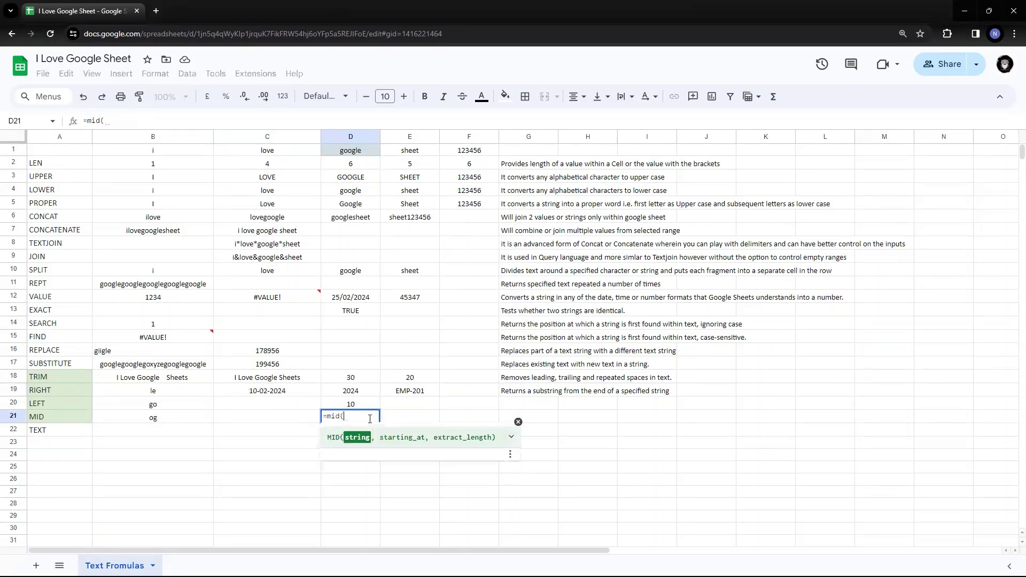
{"action": "left_click", "coordinate": [288, 389]}
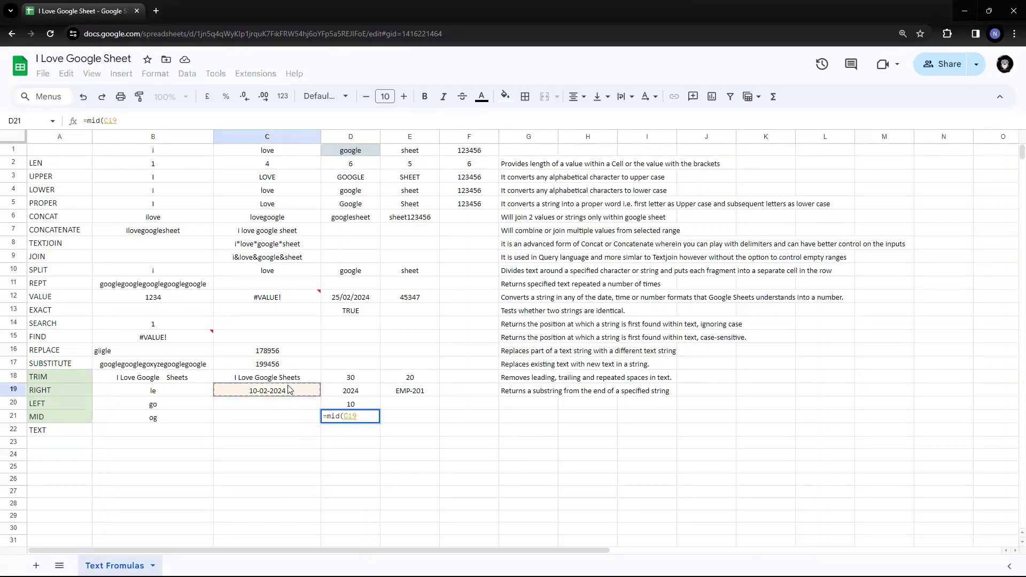
{"action": "type", "text": ","}
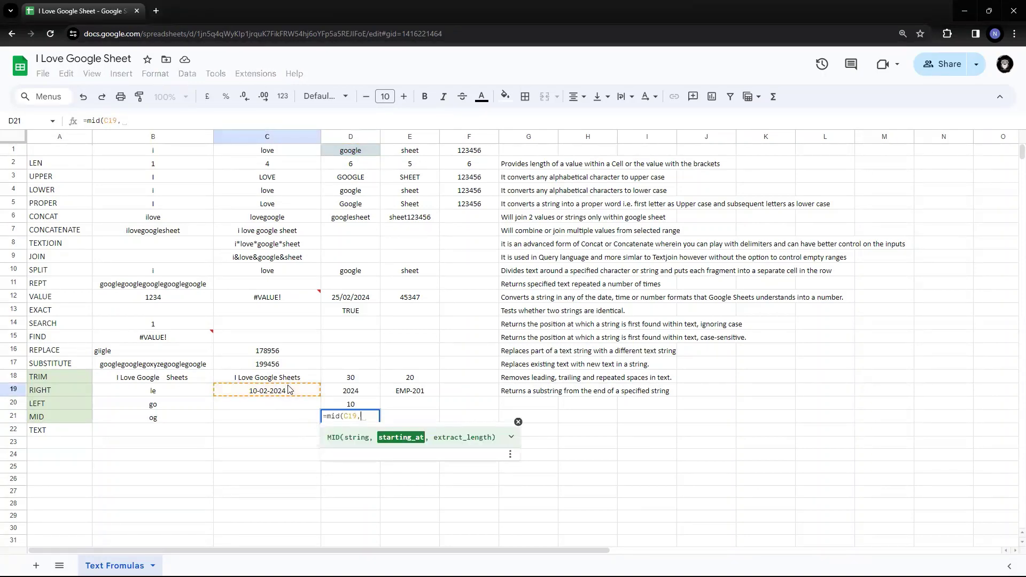
{"action": "type", "text": "4,2)"}
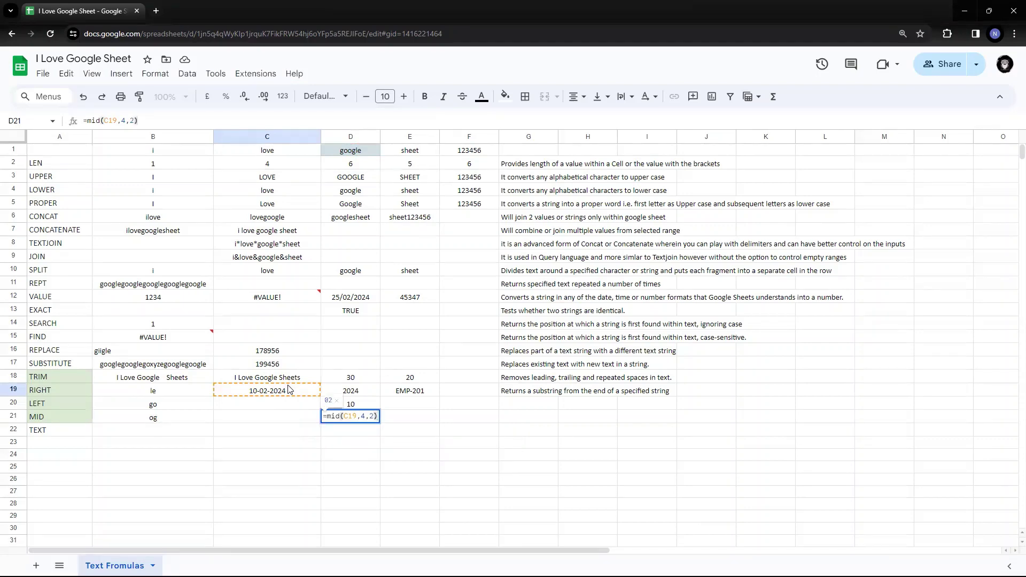
{"action": "key", "text": "Return"}
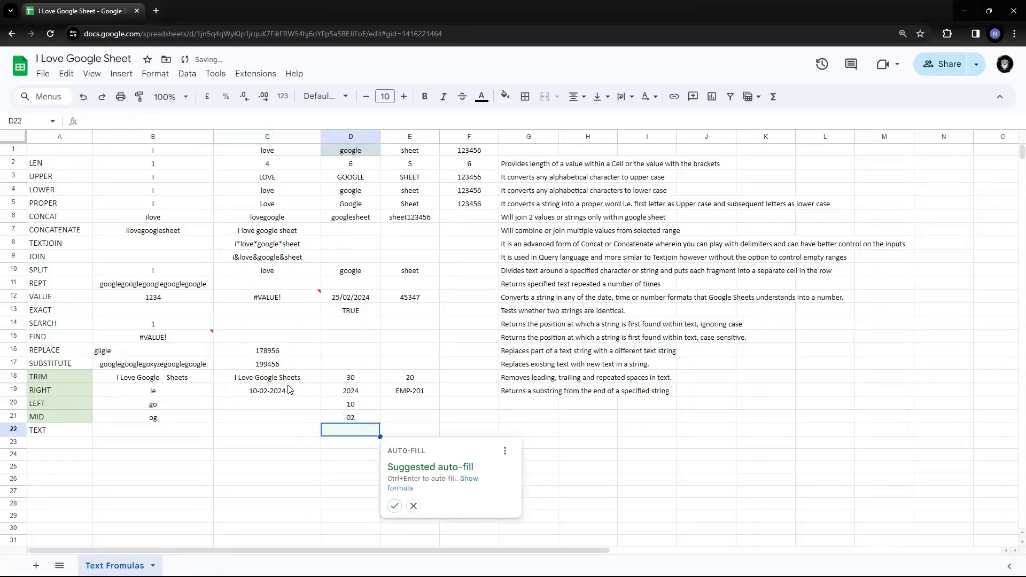
{"action": "key", "text": "Escape"}
{"action": "key", "text": "Up"}
{"action": "key", "text": "Up"}
{"action": "key", "text": "Up"}
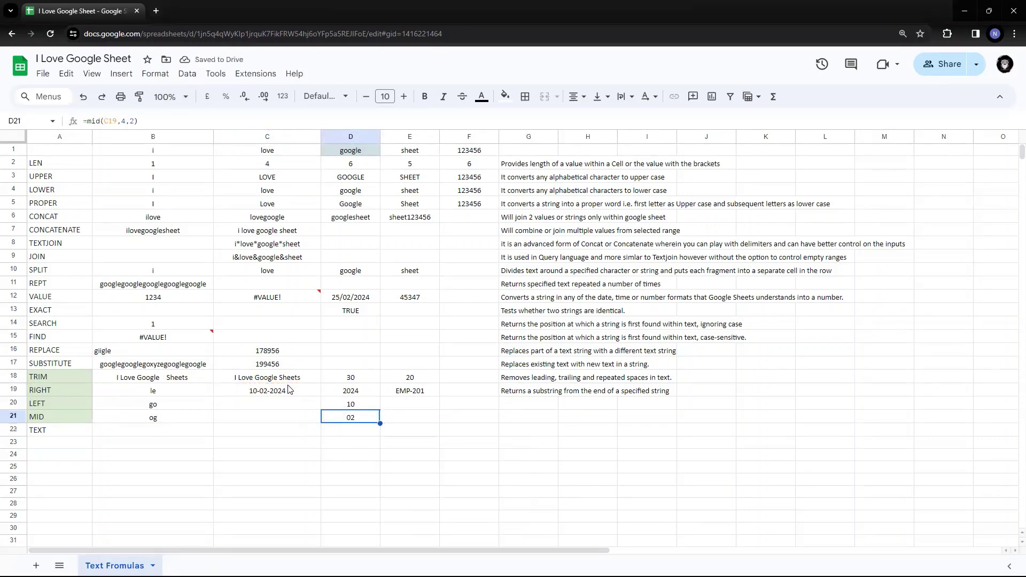
{"action": "key", "text": "shift+Down"}
{"action": "key", "text": "shift+Down"}
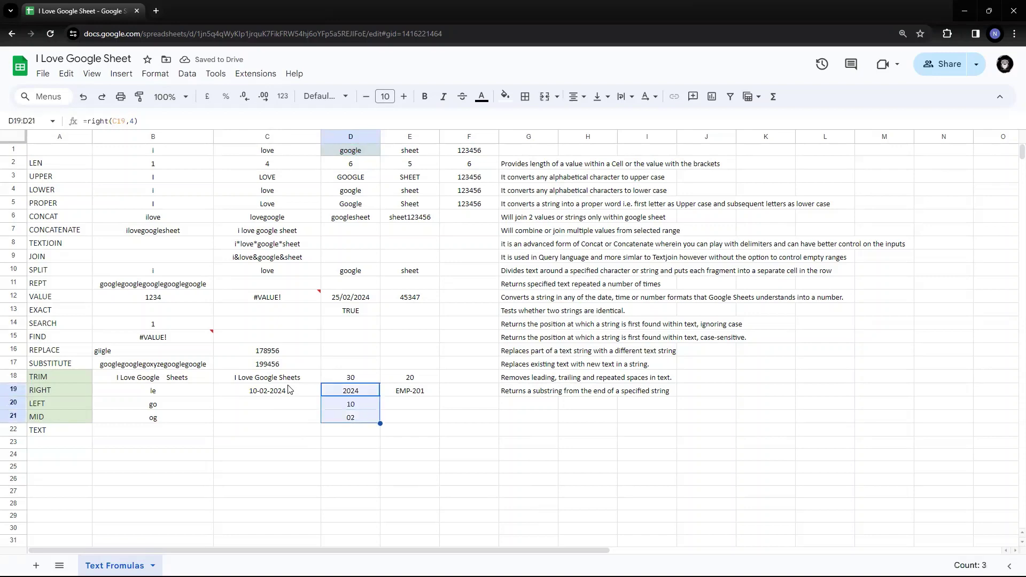
{"action": "key", "text": "Right"}
{"action": "key", "text": "Right"}
{"action": "key", "text": "Right"}
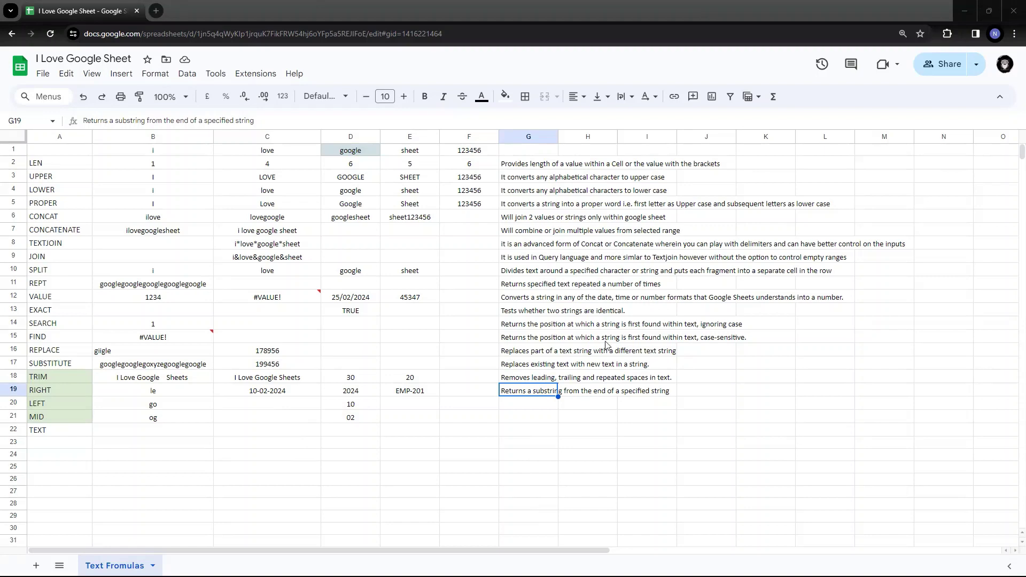
Step: Paste the LEFT description into G20 and enter 'Returns a segment of a string.' in G21
{"action": "left_click", "coordinate": [539, 406]}
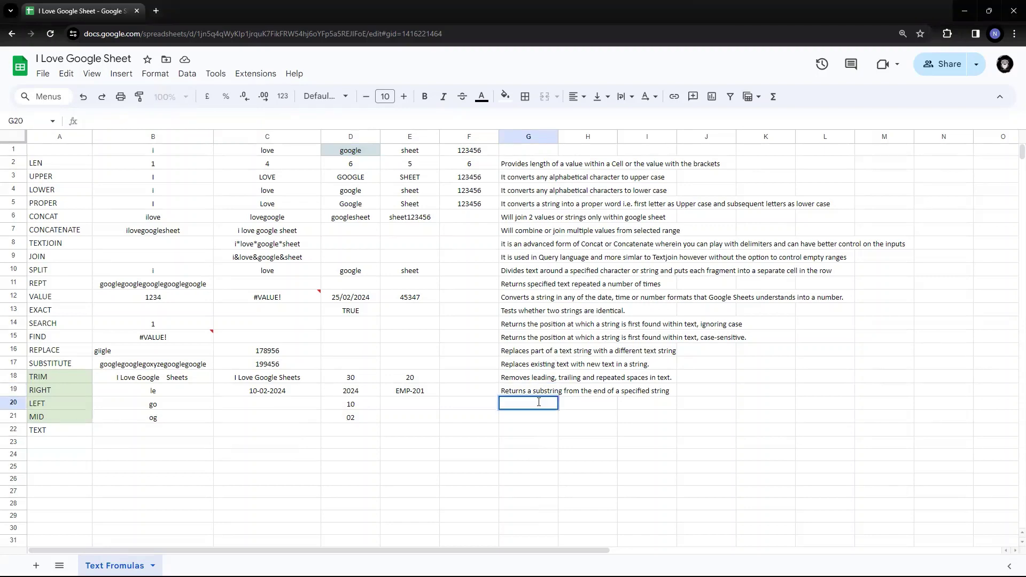
{"action": "type", "text": "Returns a substring from the beginning of a specified string."}
{"action": "key", "text": "Return"}
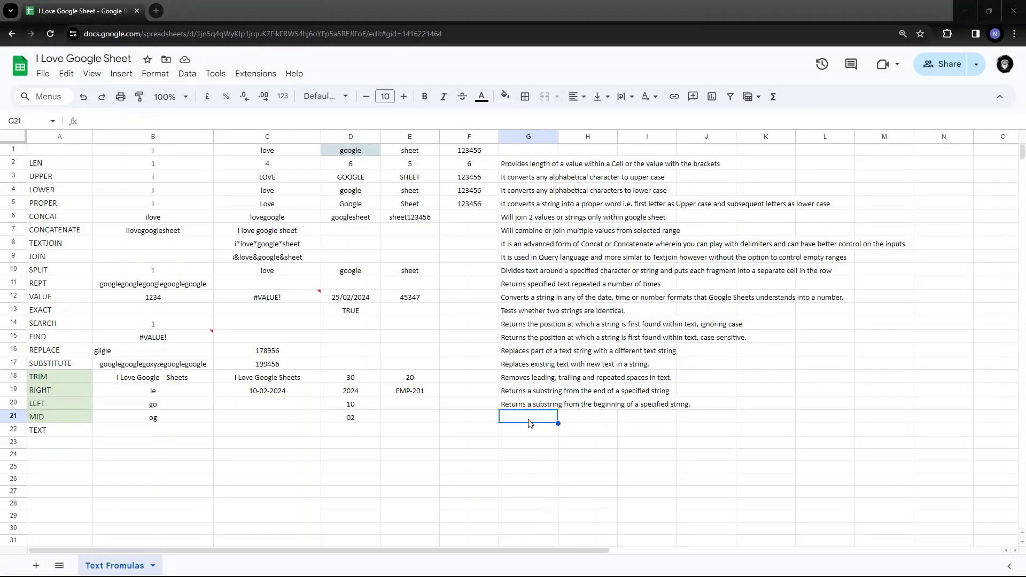
{"action": "type", "text": "Returns a segment of a string."}
{"action": "key", "text": "ctrl+Return"}
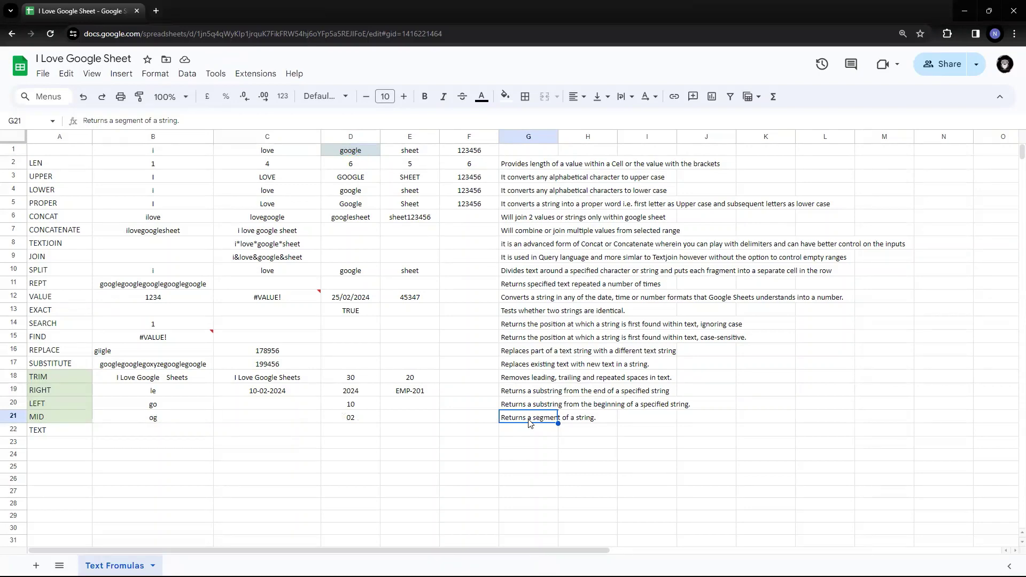
{"action": "key", "text": "Left"}
{"action": "key", "text": "Left"}
{"action": "key", "text": "Left"}
{"action": "key", "text": "Left"}
{"action": "key", "text": "Left"}
{"action": "key", "text": "Left"}
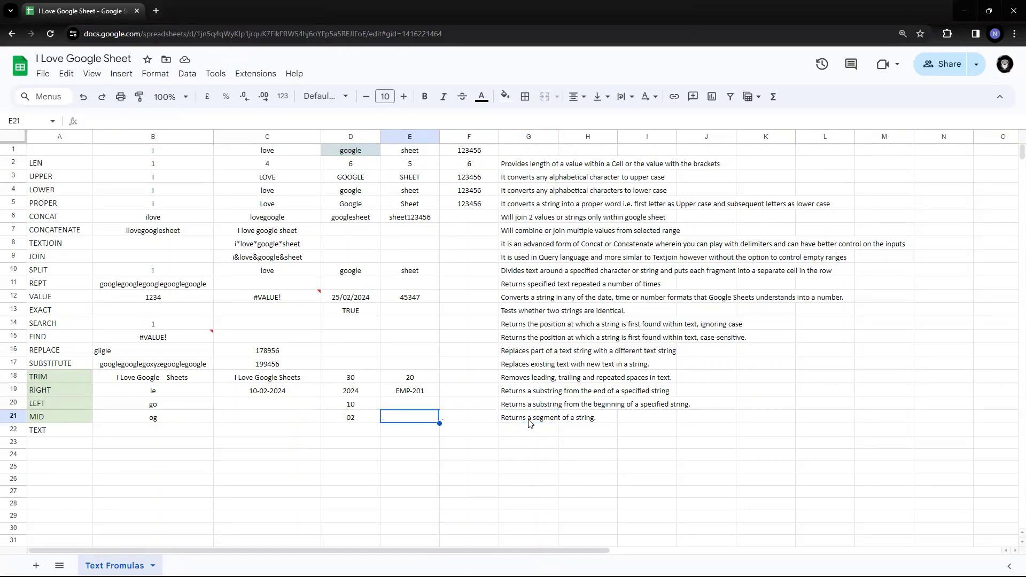
{"action": "key", "text": "Up"}
{"action": "key", "text": "Up"}
{"action": "key", "text": "Up"}
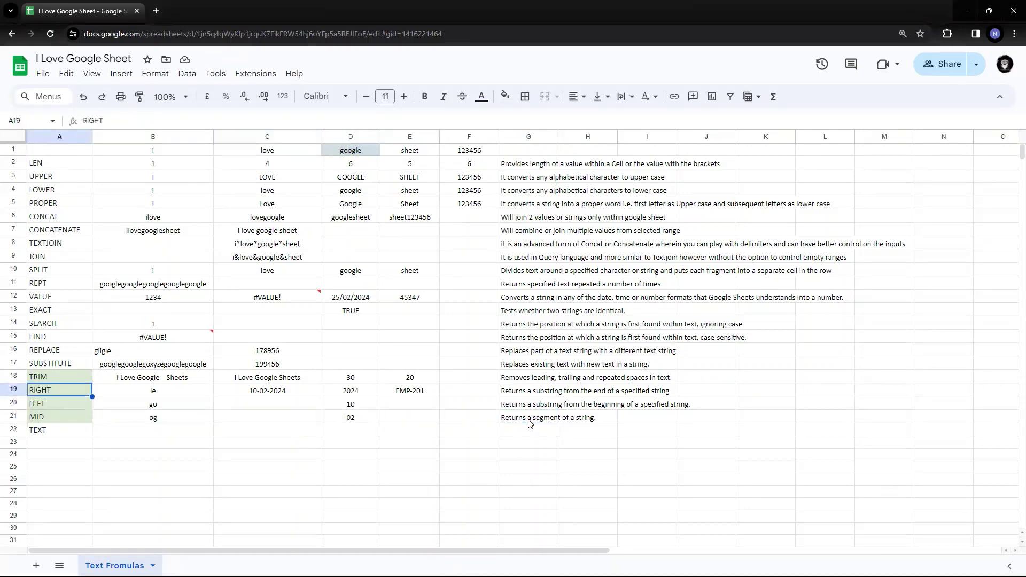
{"action": "key", "text": "Right"}
{"action": "key", "text": "Right"}
{"action": "key", "text": "Right"}
{"action": "key", "text": "Right"}
{"action": "key", "text": "Right"}
{"action": "key", "text": "Right"}
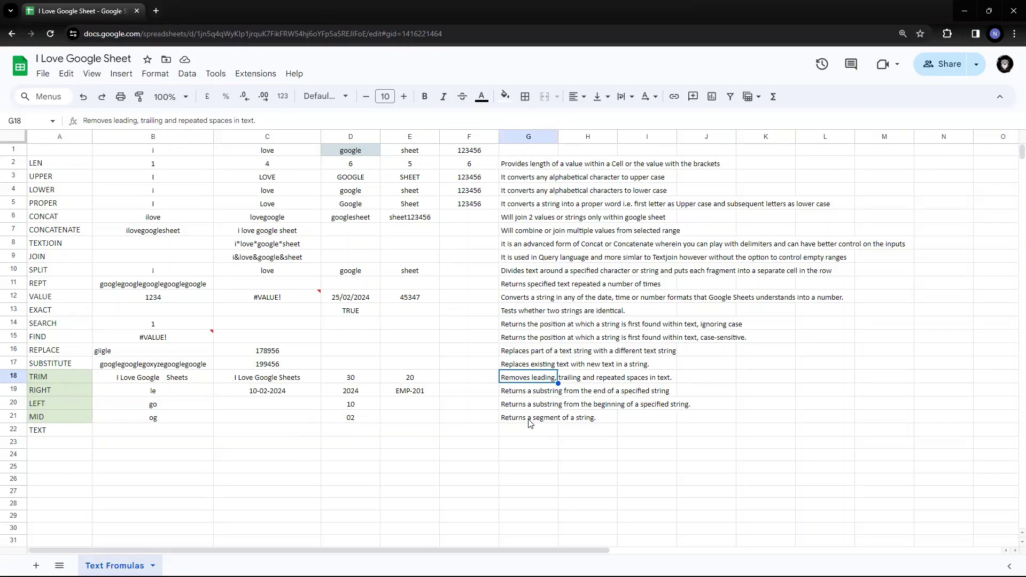
{"action": "key", "text": "Down"}
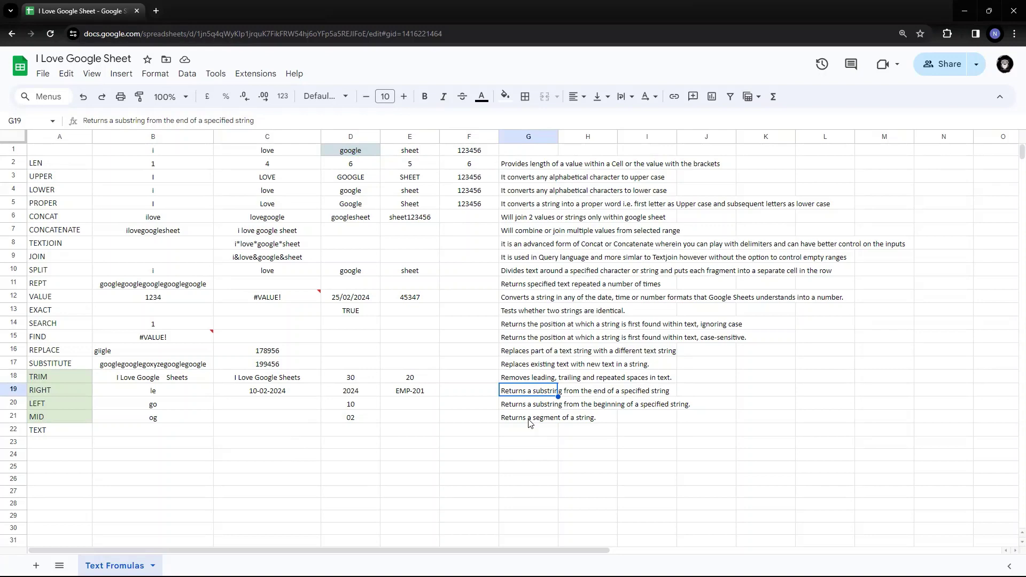
{"action": "key", "text": "Down"}
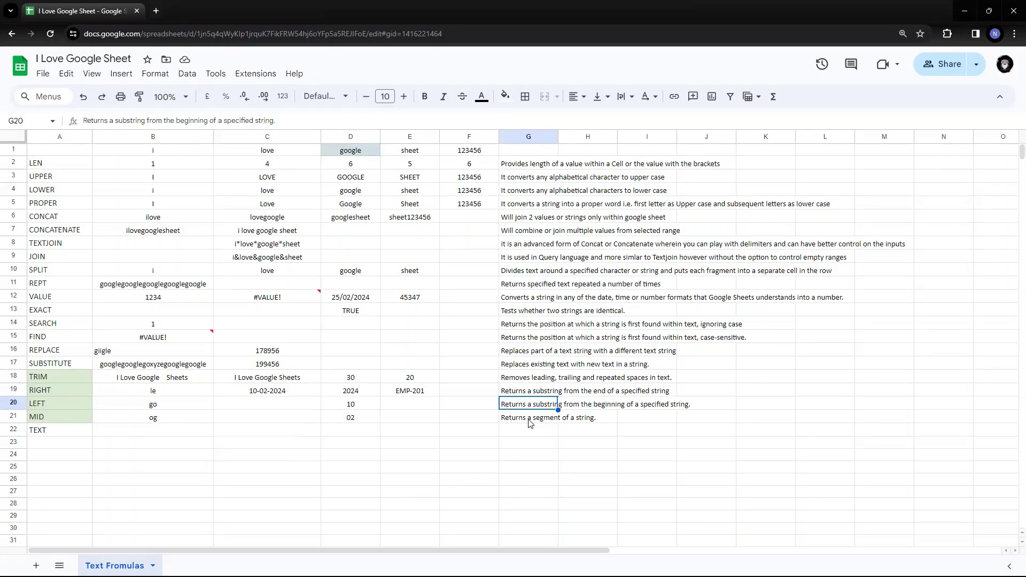
{"action": "key", "text": "Down"}
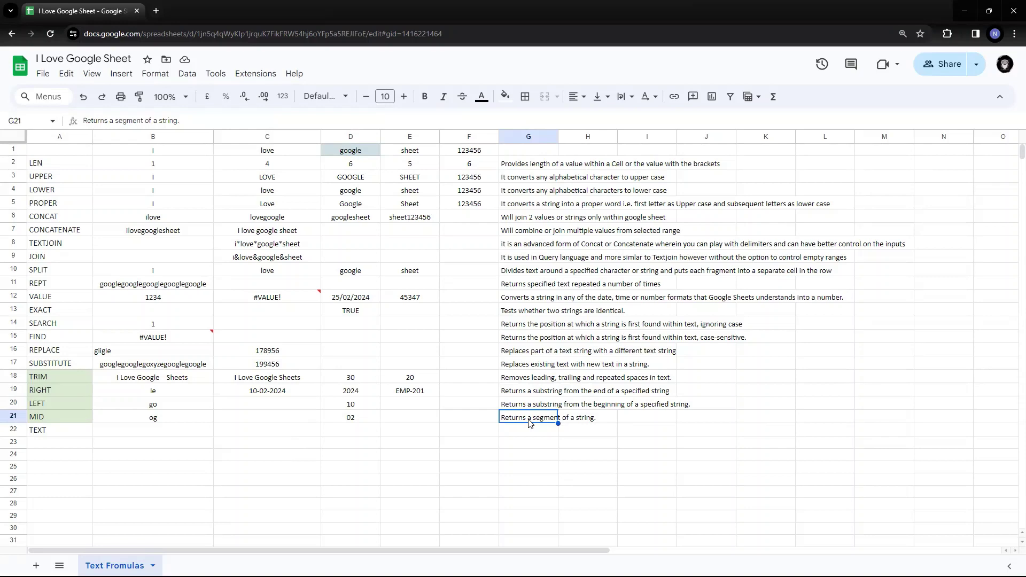
{"action": "key", "text": "Left"}
{"action": "key", "text": "Left"}
{"action": "key", "text": "Left"}
{"action": "key", "text": "Left"}
{"action": "key", "text": "Left"}
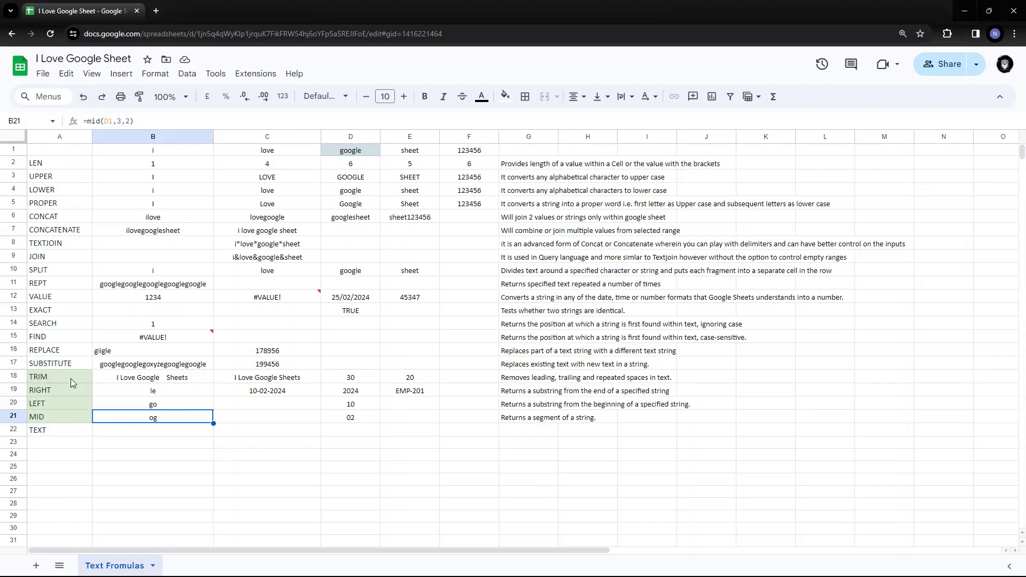
{"action": "left_click", "coordinate": [52, 339]}
{"action": "left_click", "coordinate": [52, 323]}
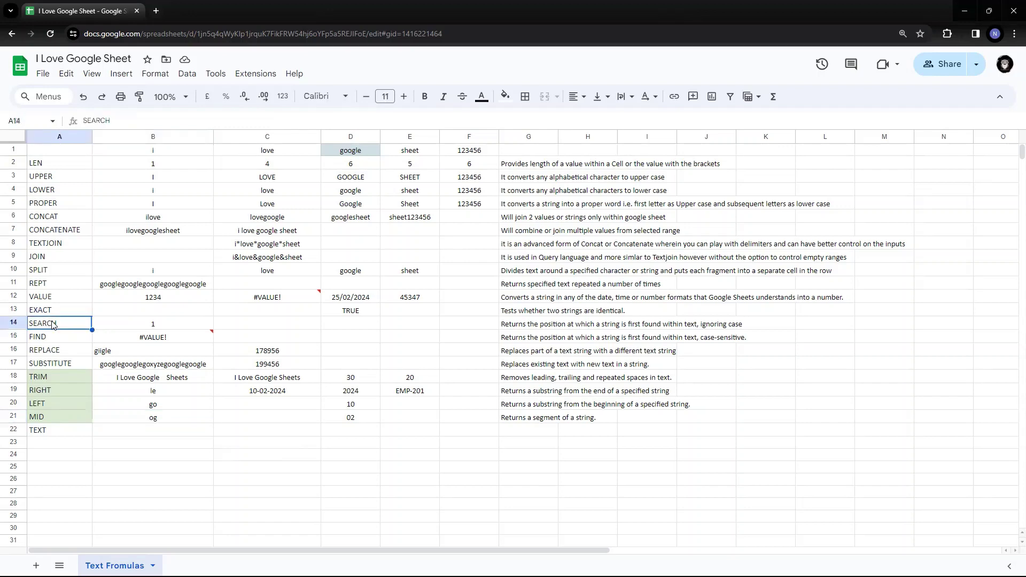
{"action": "left_click", "coordinate": [60, 349]}
{"action": "left_click", "coordinate": [44, 164]}
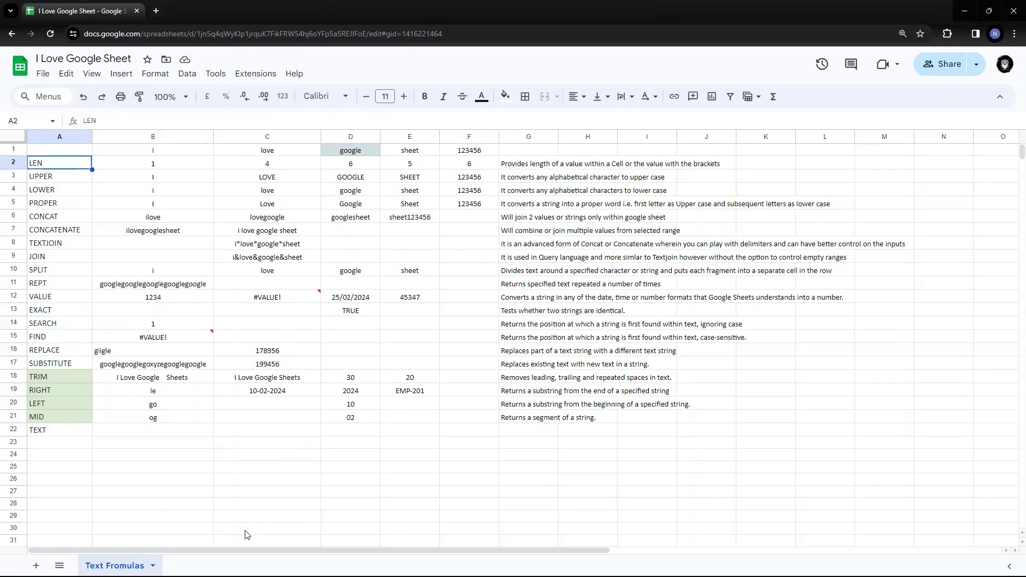